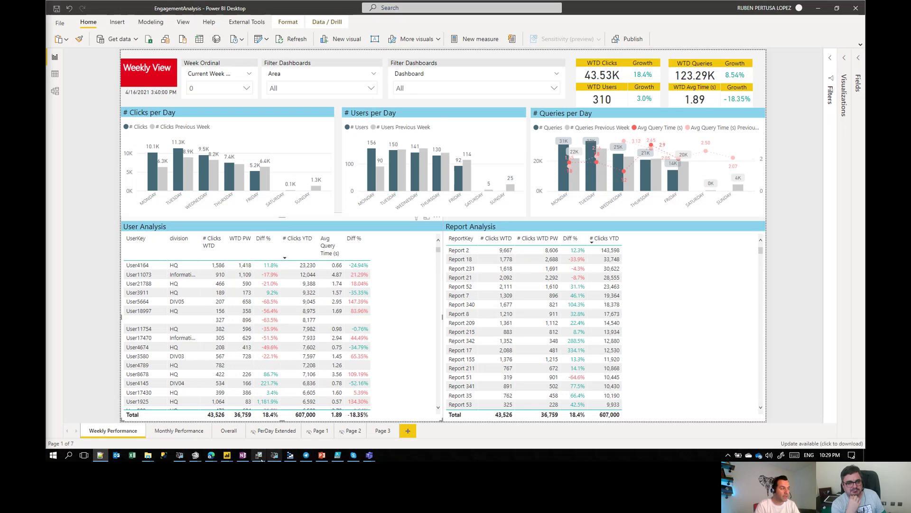
Switch to SQL Server Profiler and inspect the DAX text of the Query End event with the 1156 duration.
click(260, 457)
click(295, 113)
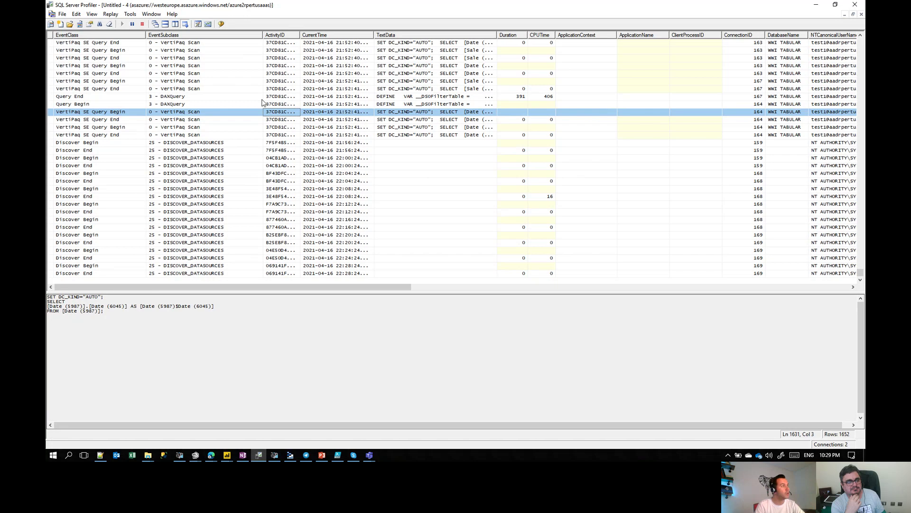
scroll(267, 175, up, 6)
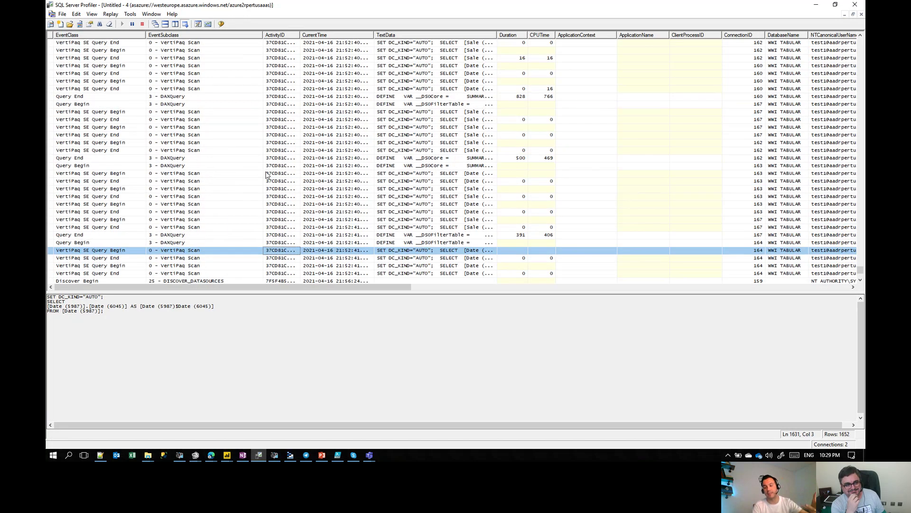
scroll(275, 190, up, 4)
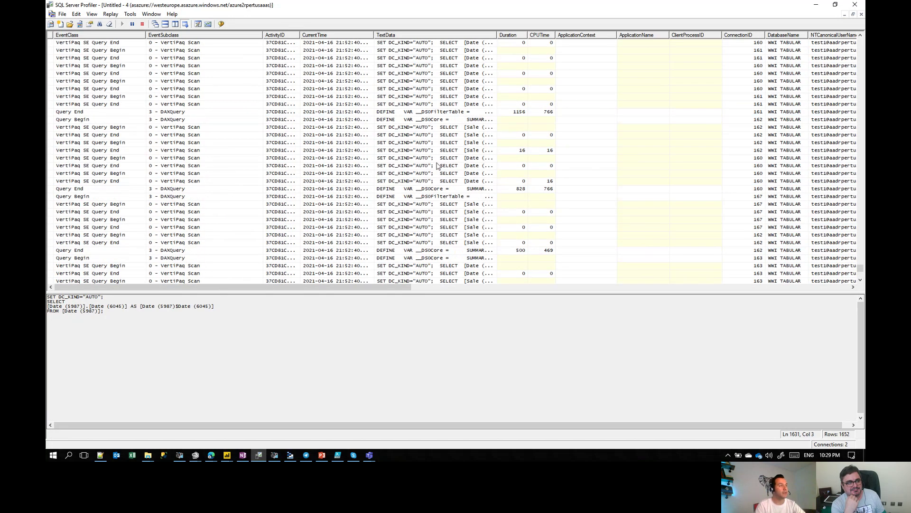
click(452, 88)
click(443, 113)
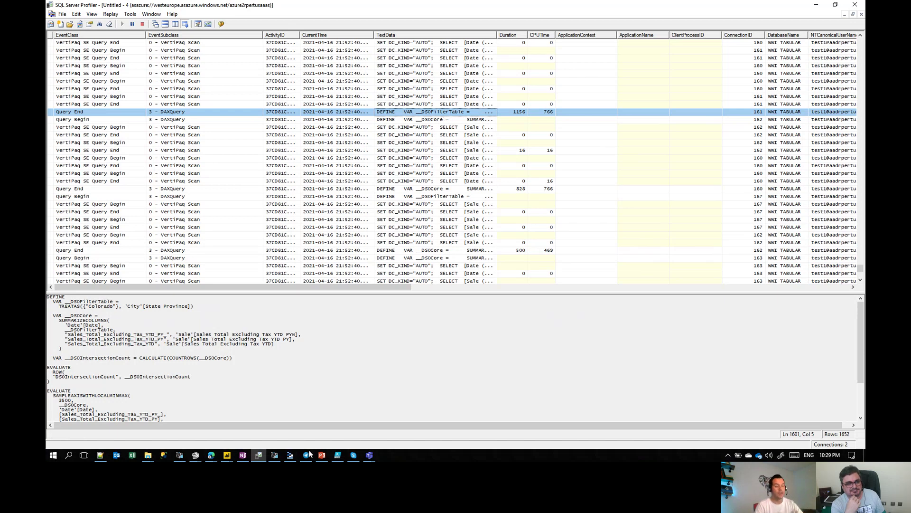
Switch to the Azure portal in the browser and open the Metrics page of the Analysis Services server.
click(214, 457)
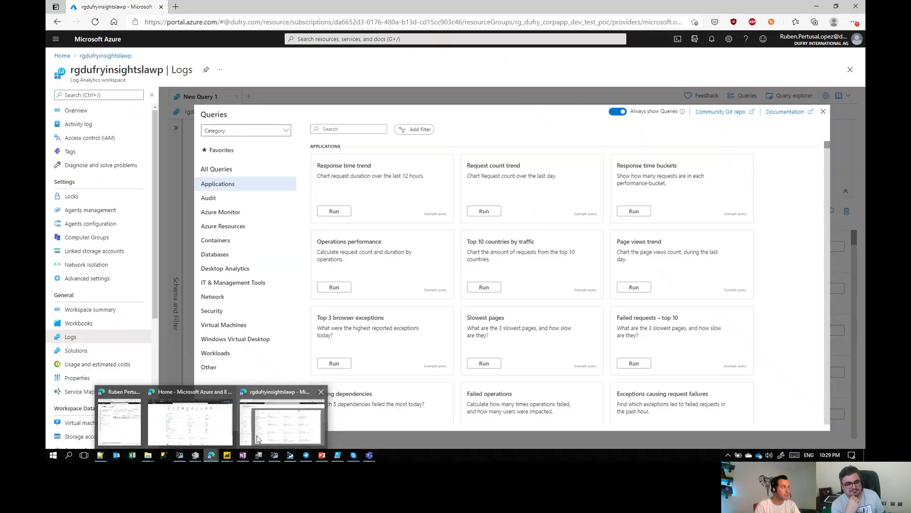
mouse_move(204, 440)
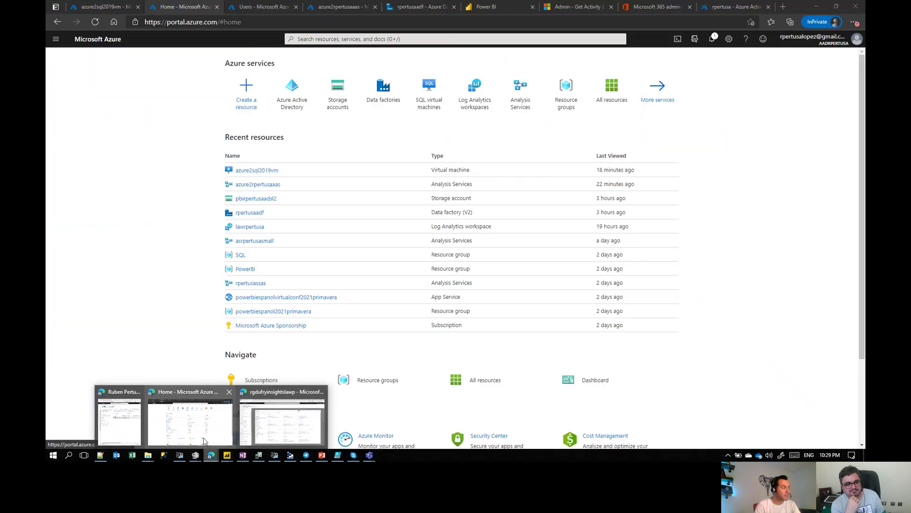
click(204, 440)
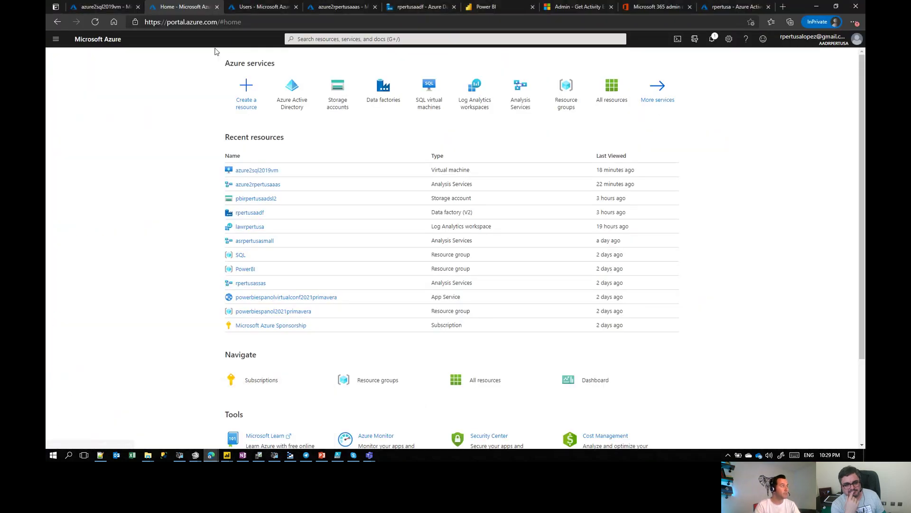
click(338, 7)
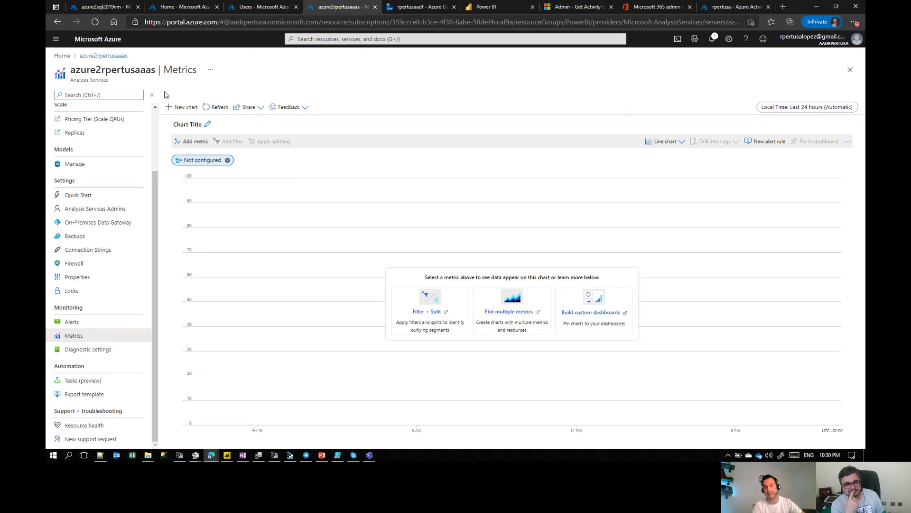
click(78, 339)
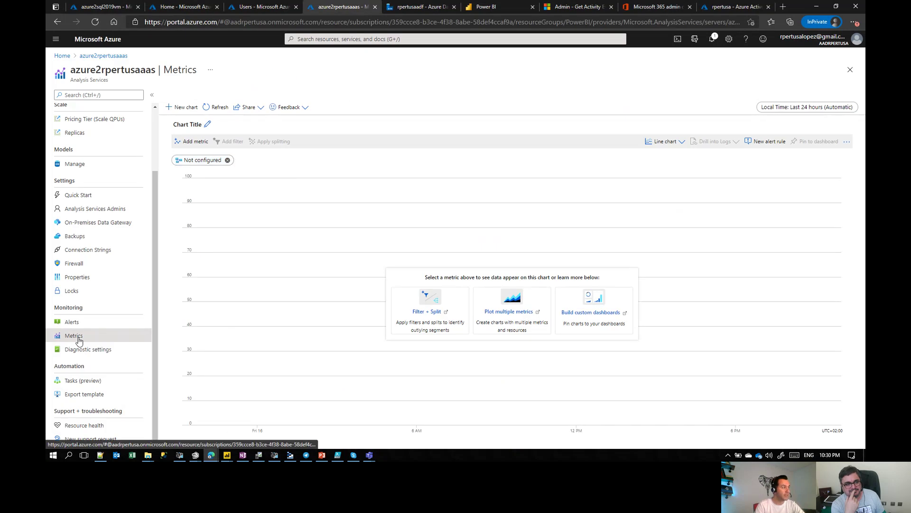
Chart the server's QPU metric with both the Avg and Max aggregations.
click(201, 141)
click(420, 172)
text(qpu)
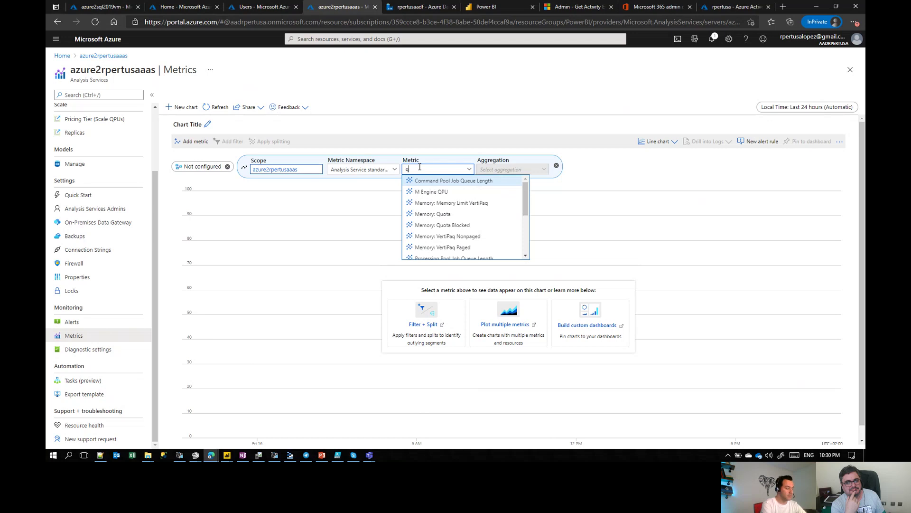
click(420, 192)
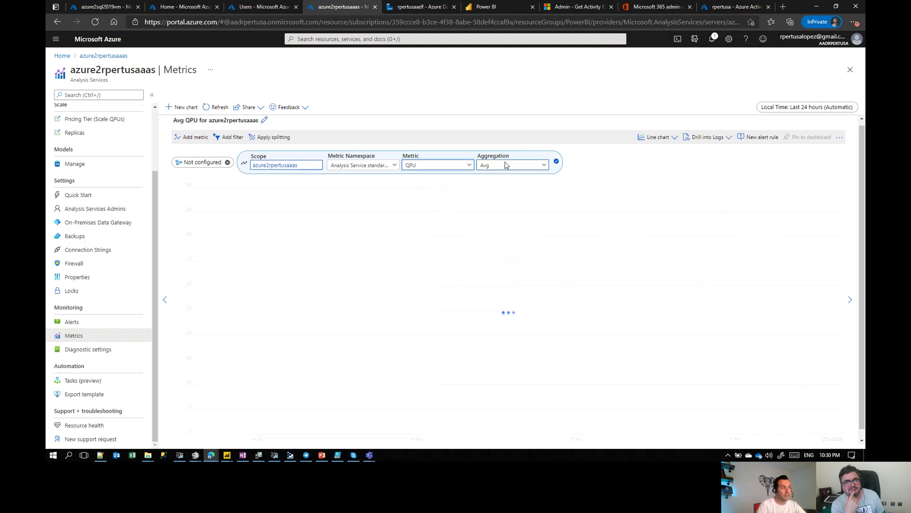
click(507, 208)
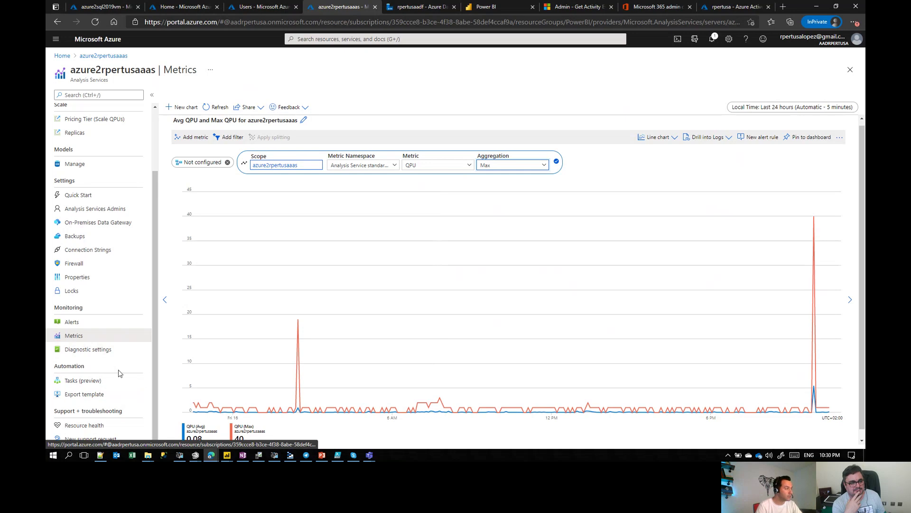
Start a new diagnostic setting for the Analysis Services server and name it log2.
scroll(128, 295, up, 1)
scroll(134, 306, down, 1)
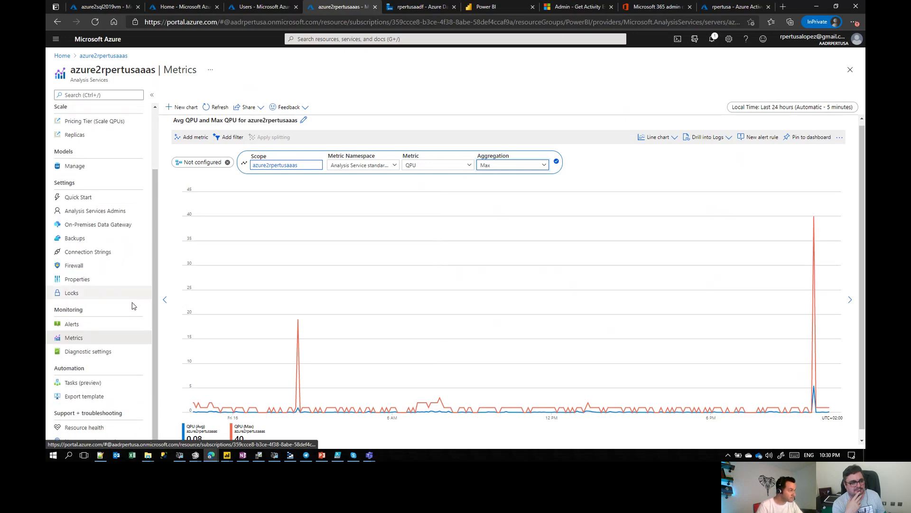
click(105, 352)
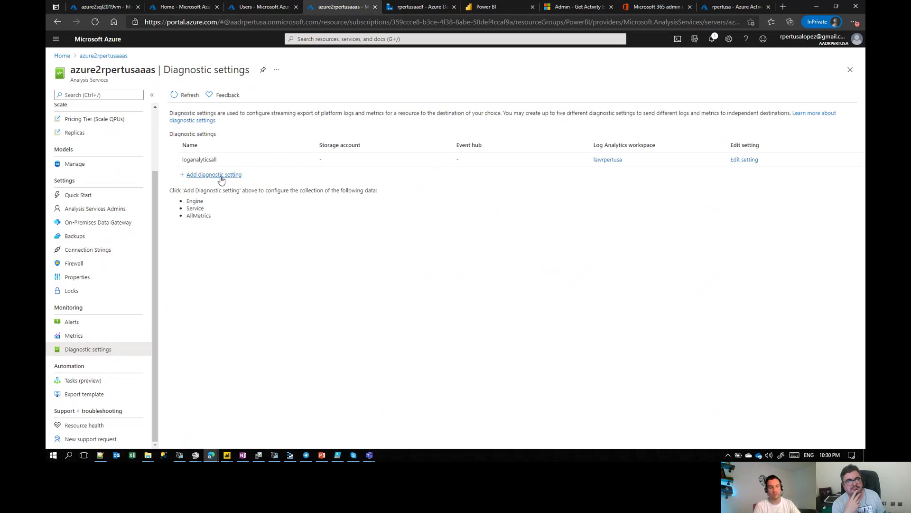
click(220, 179)
click(201, 138)
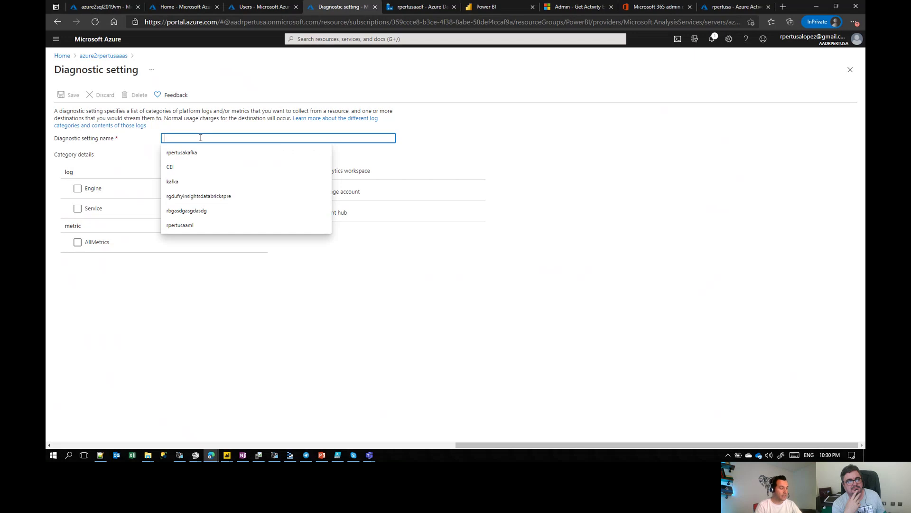
text(log2)
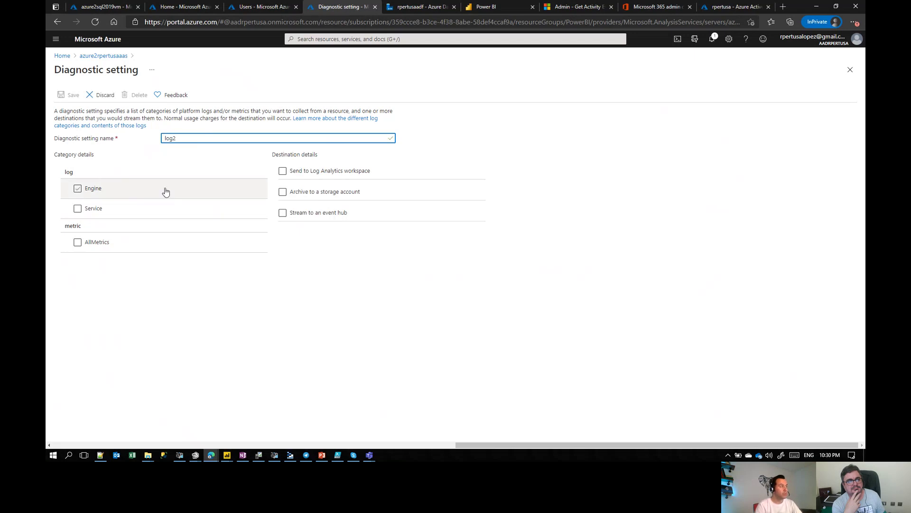
Include the Engine and Service logs and AllMetrics in the diagnostic setting.
click(78, 188)
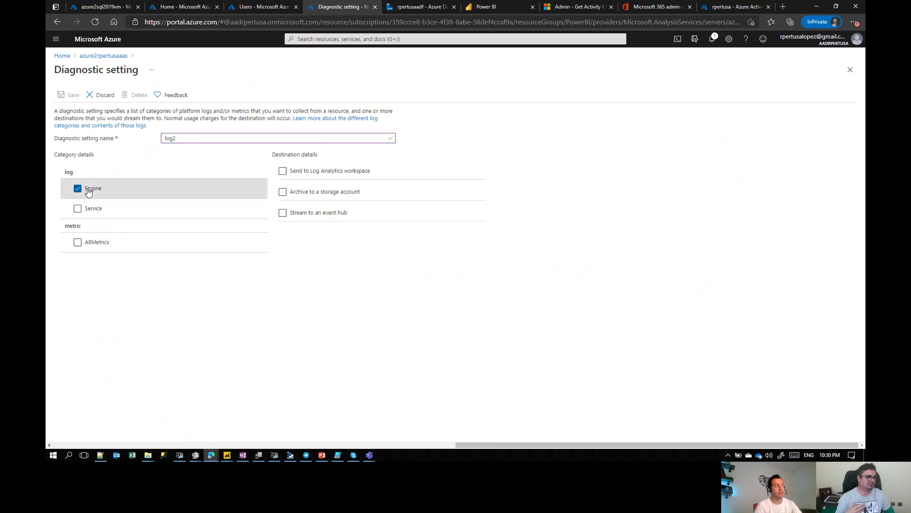
click(78, 209)
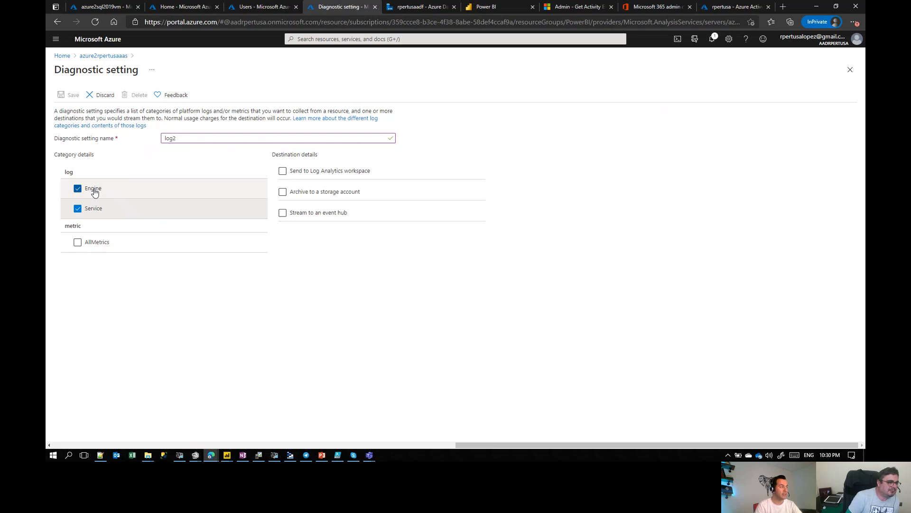
click(77, 243)
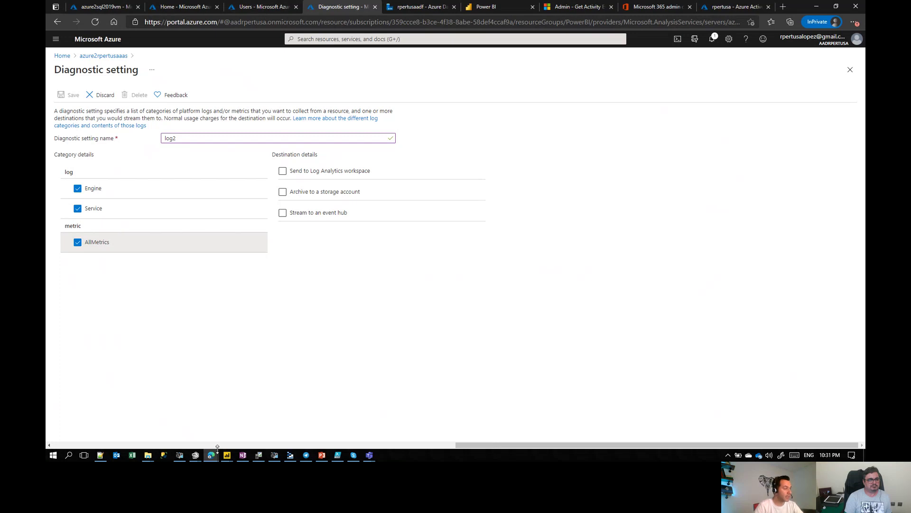
Switch to the Logs page of the rgdufryinsightslawp workspace, dismiss the sample queries and show the list of tables.
mouse_move(212, 457)
click(281, 415)
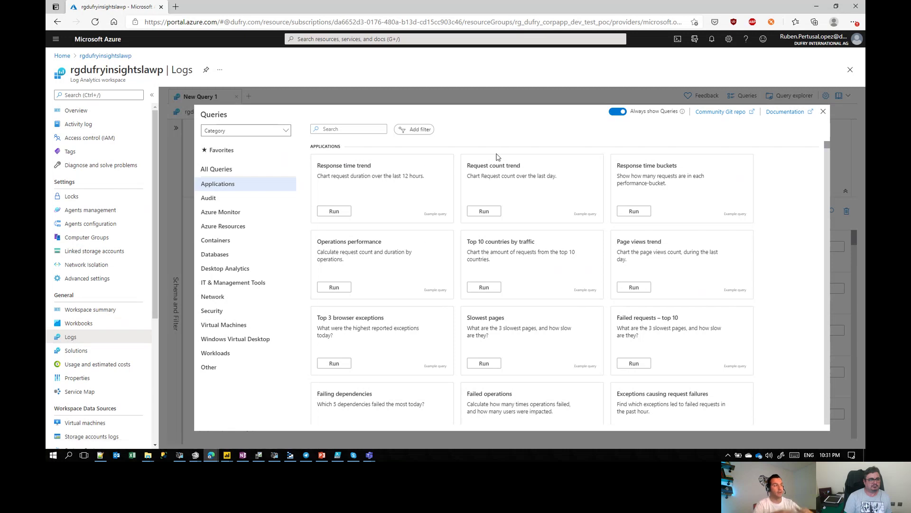
mouse_move(374, 203)
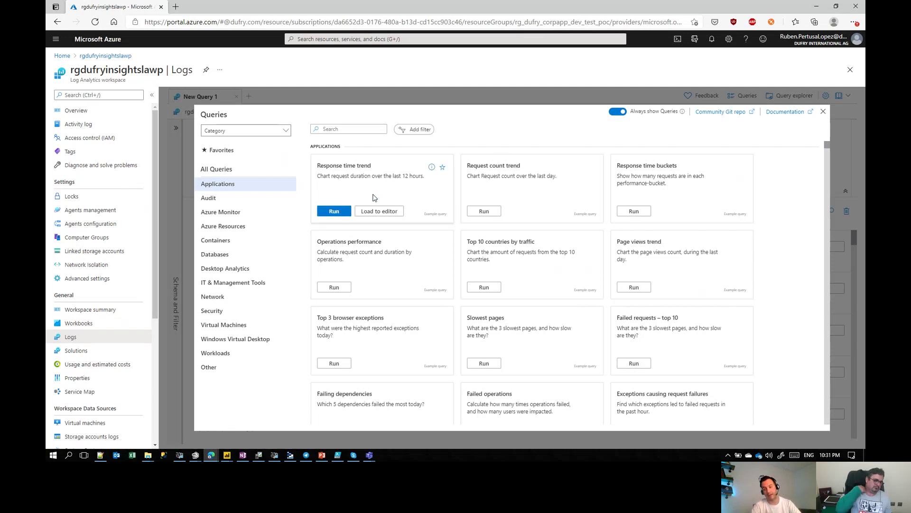
mouse_move(538, 177)
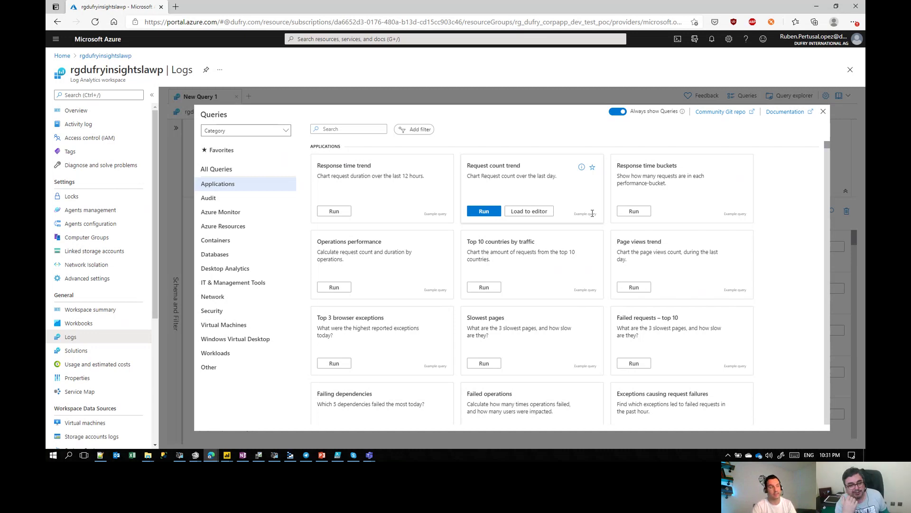
click(823, 112)
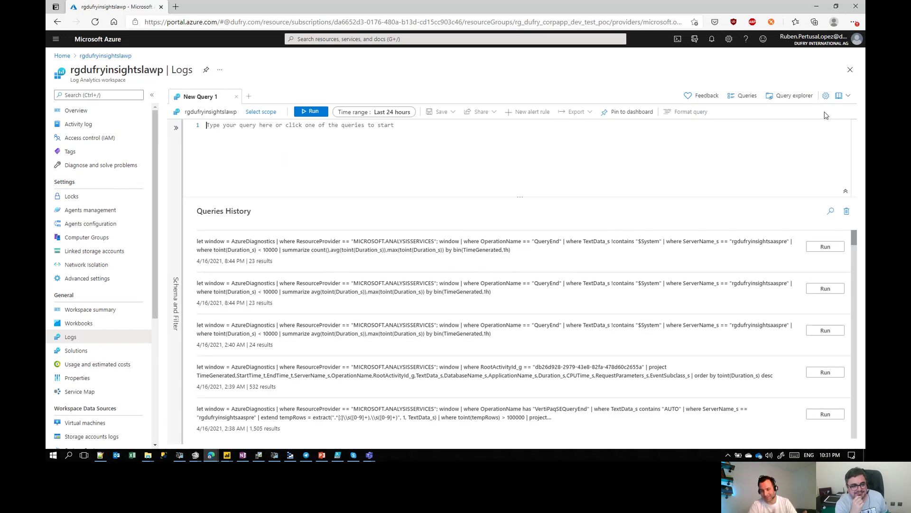
click(176, 129)
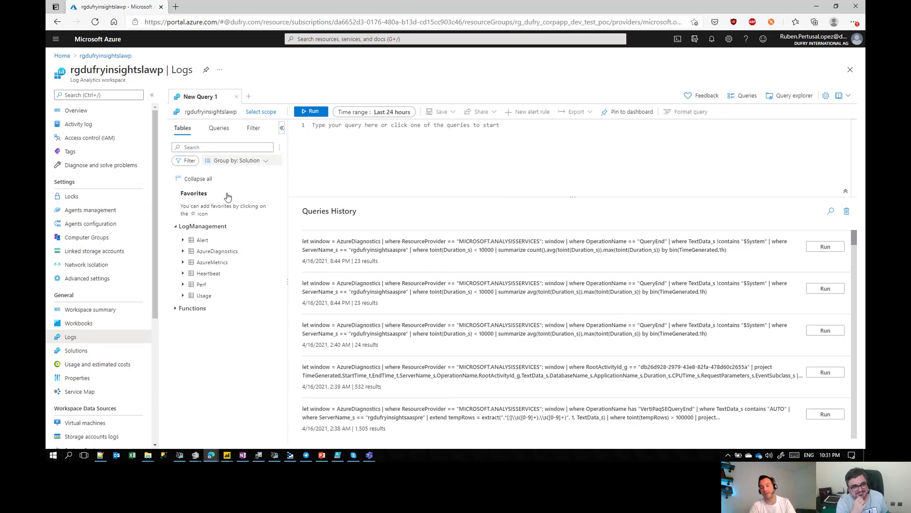
Insert the AzureDiagnostics table into the query, run it and review the result columns as far as OperationName.
click(367, 164)
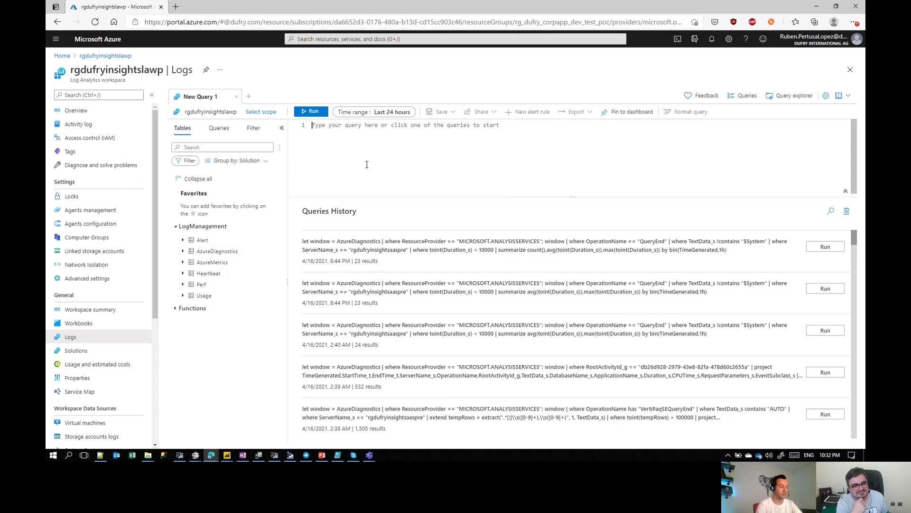
double_click(228, 251)
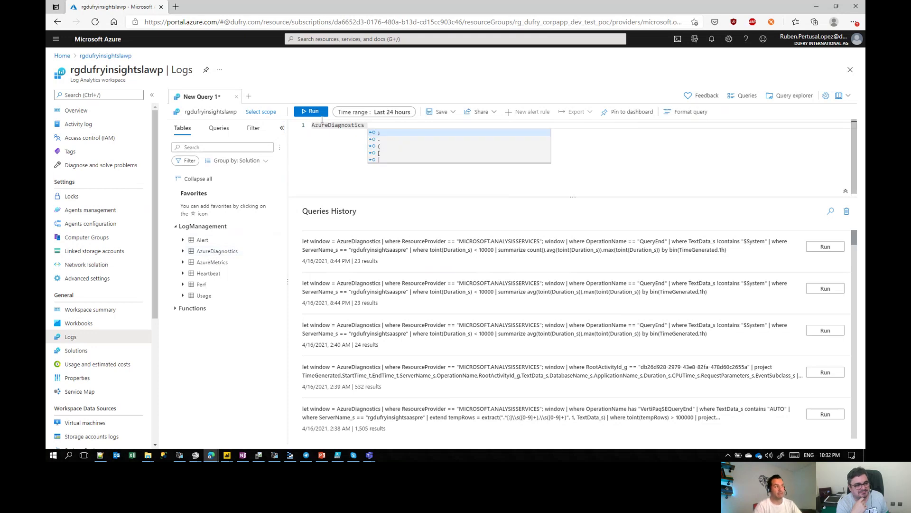
click(328, 124)
click(313, 111)
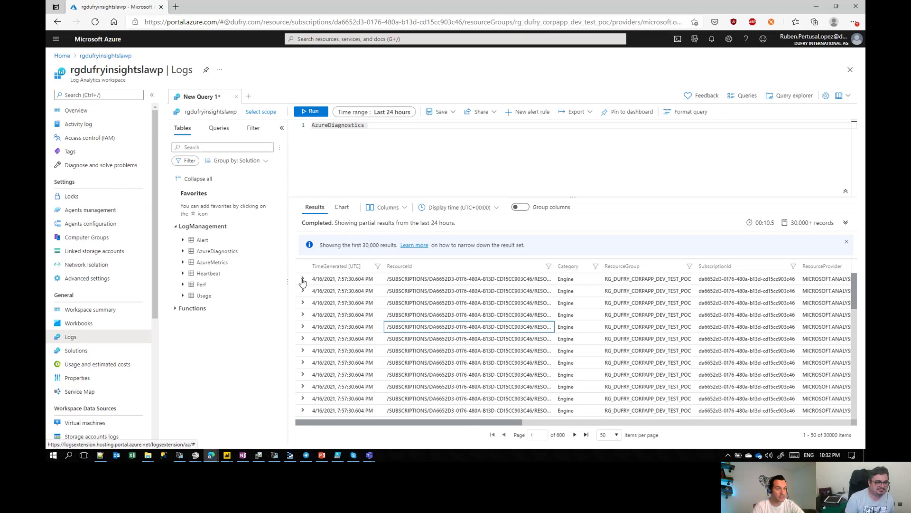
drag(419, 426, 504, 426)
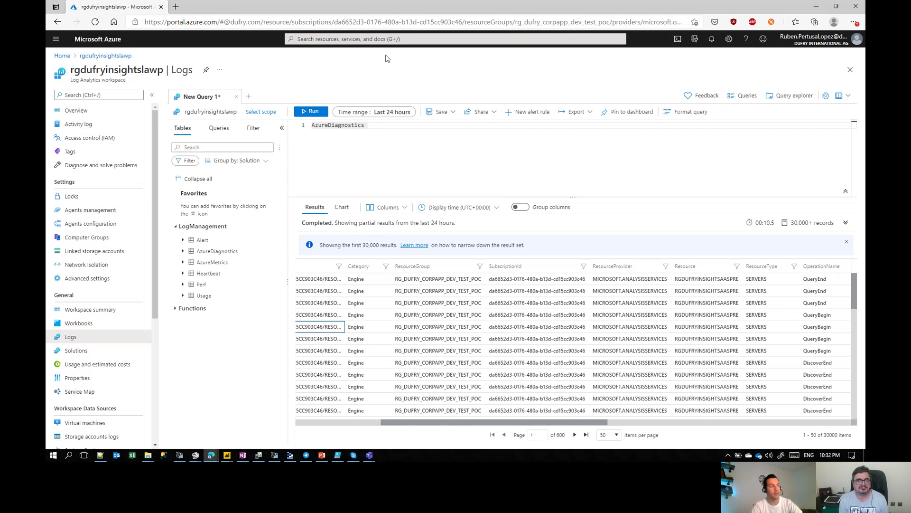
Extend the query with "| distinct OperationName", run it and review the listed operations.
click(398, 130)
key(Return)
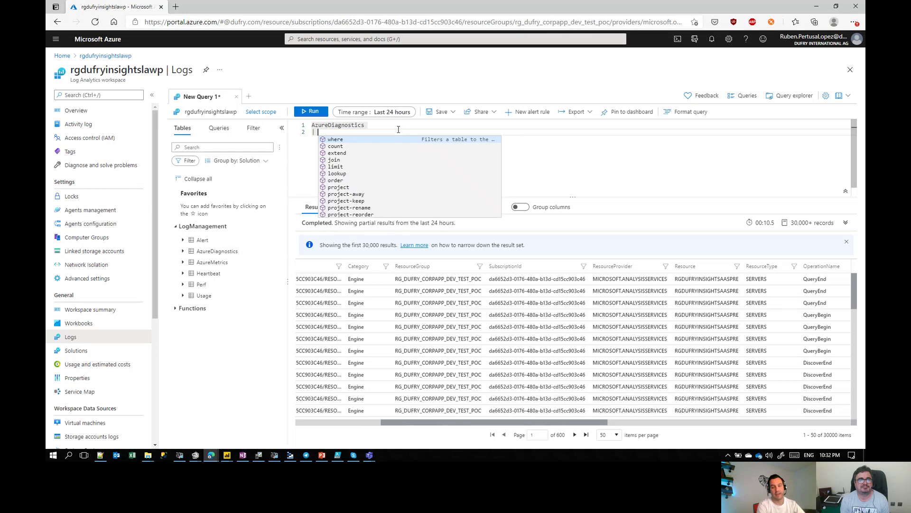
text(| dis)
key(Tab)
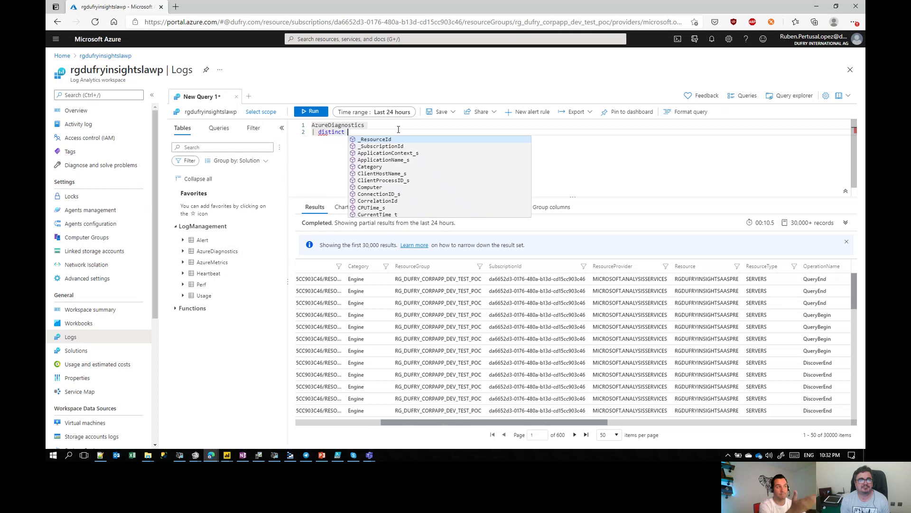
text(Opera)
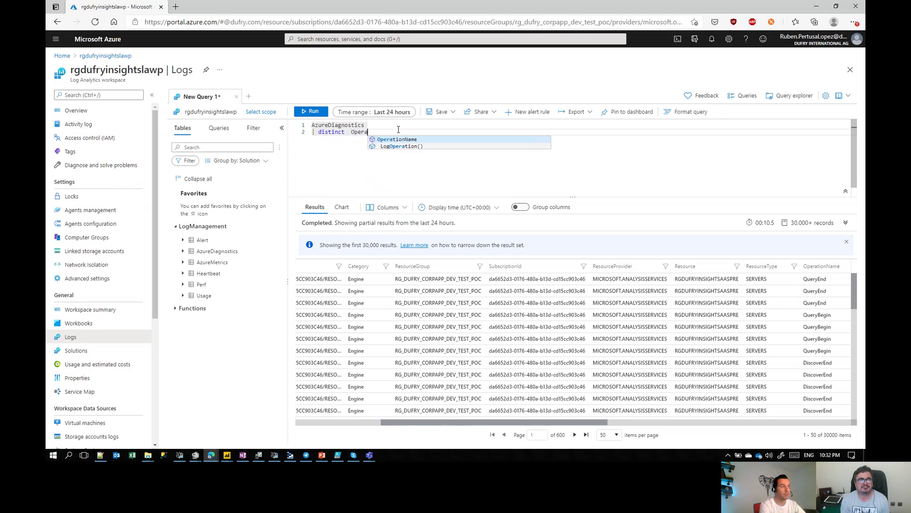
key(Tab)
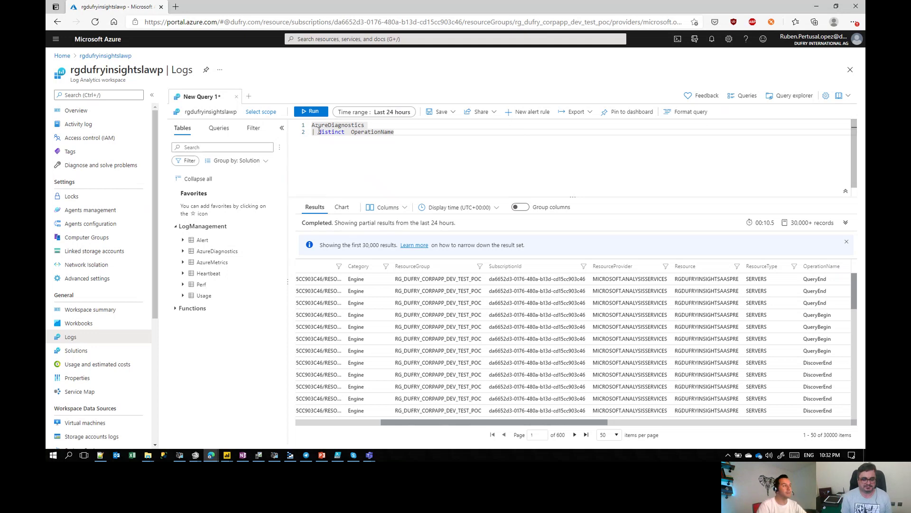
click(312, 111)
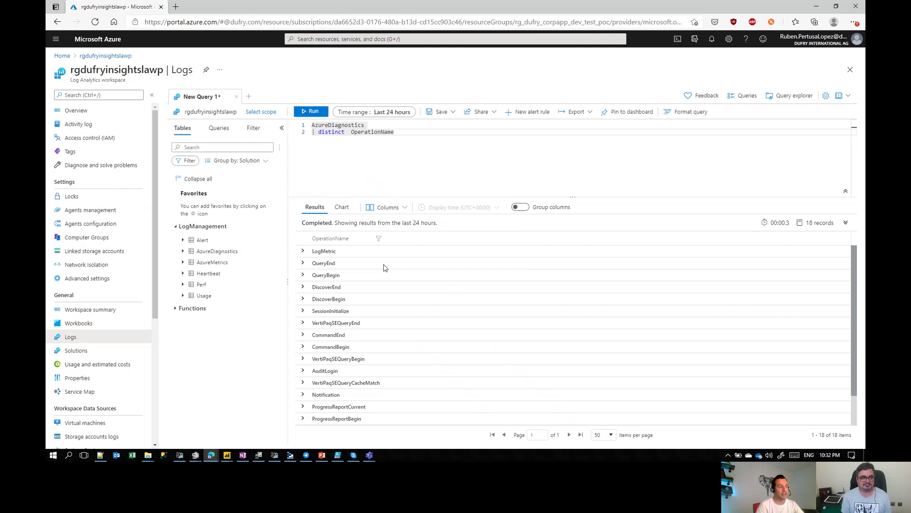
scroll(375, 284, down, 2)
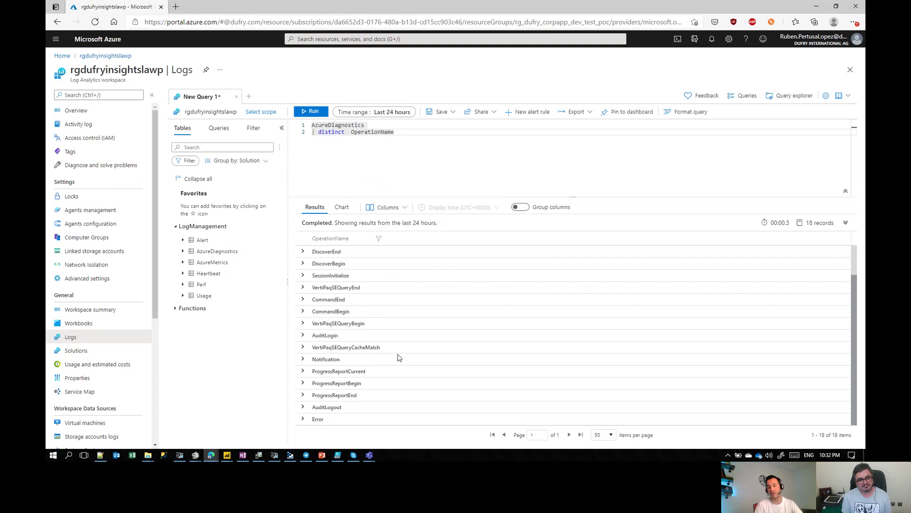
scroll(381, 413, up, 1)
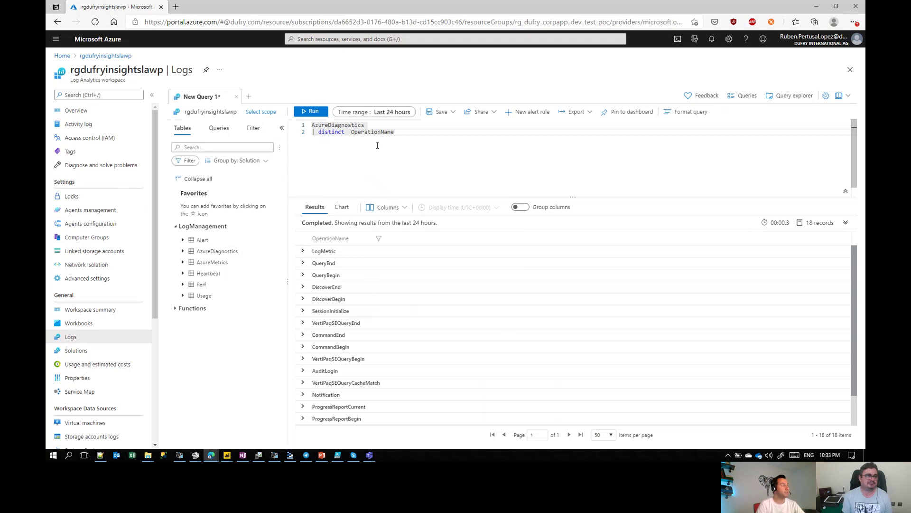
Replace the query with a "window" variable holding AzureDiagnostics rows where ResourceProvider is "MICROSOFT.ANALYSISSERVICES", filtered to OperationName == "QueryEnd".
click(431, 142)
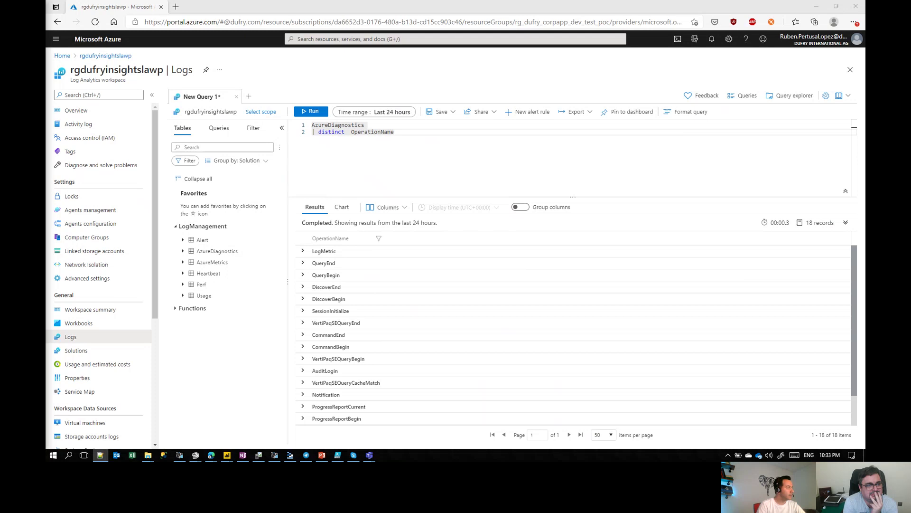
click(287, 152)
key(ctrl+a)
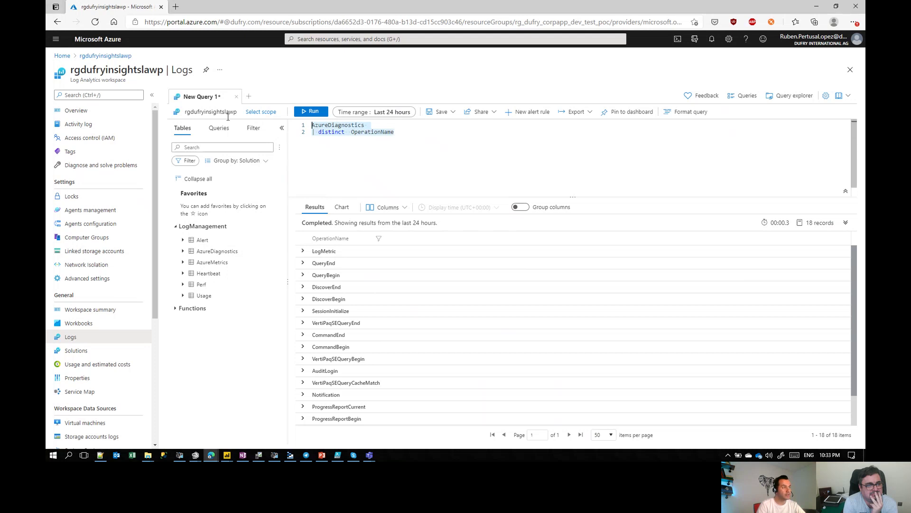
text(let window = AzureDiagnostics    | where ResourceProvider == "MICROSOFT.ANALYSISSERVICES"; window | where OperationName == "QueryEnd")
key(alt+Tab)
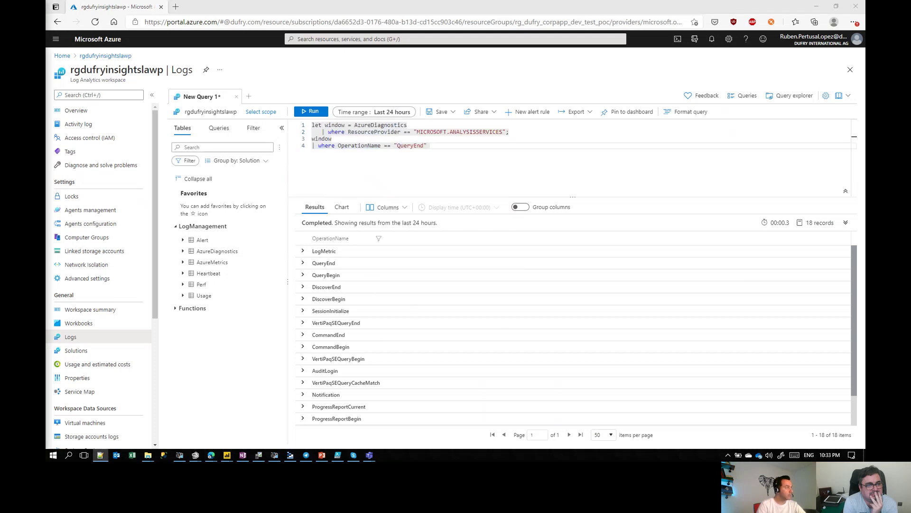
Add a filter line to the query for ServerName_s == "rgdufryinsightsaaspre".
click(465, 148)
key(Return)
text(| where ServerName_s  == "rgdufryinsightsaaspre")
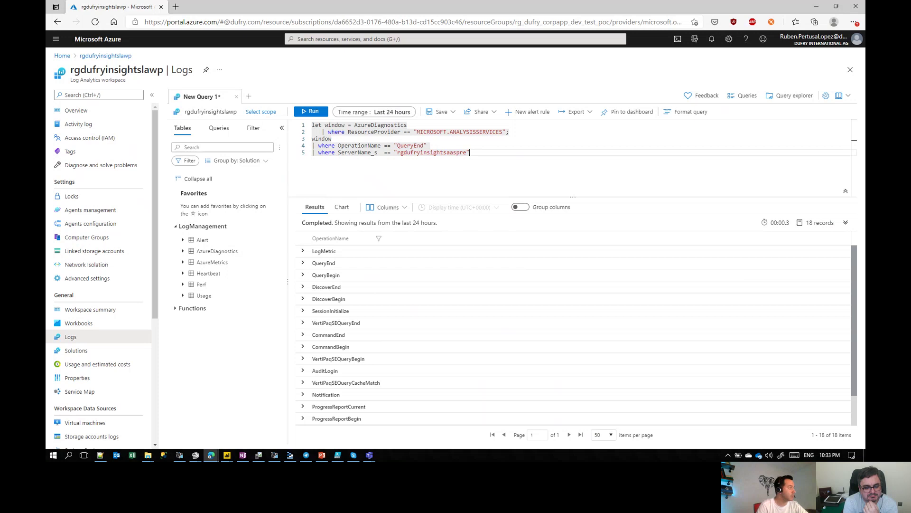
Add a project line with the columns from TimeGenerated and StartTime_t through Duration_s, CPUTime_s, RequestParameters_s and EventSubclass_s, and run the query.
key(Return)
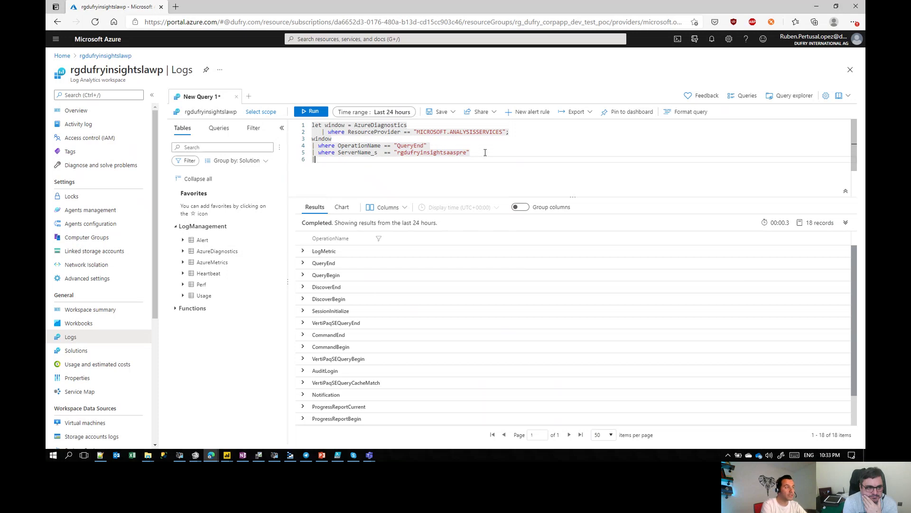
text(| )
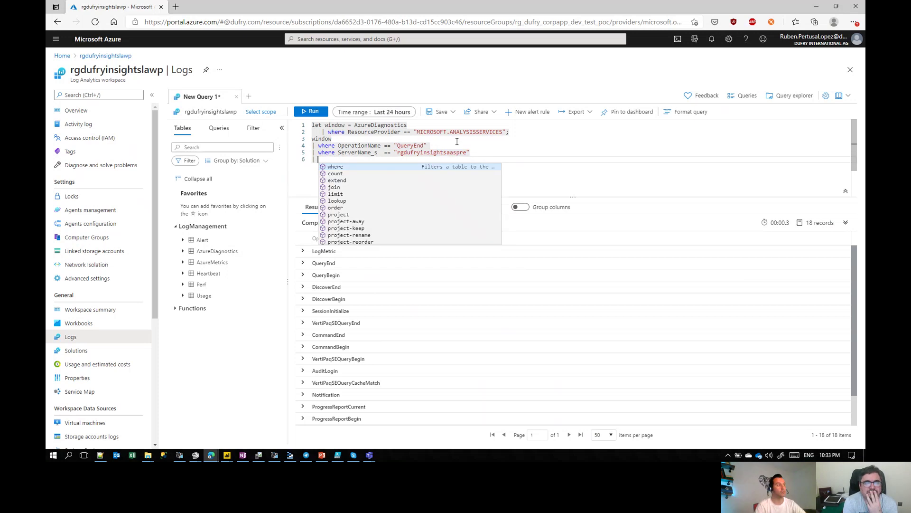
text(project)
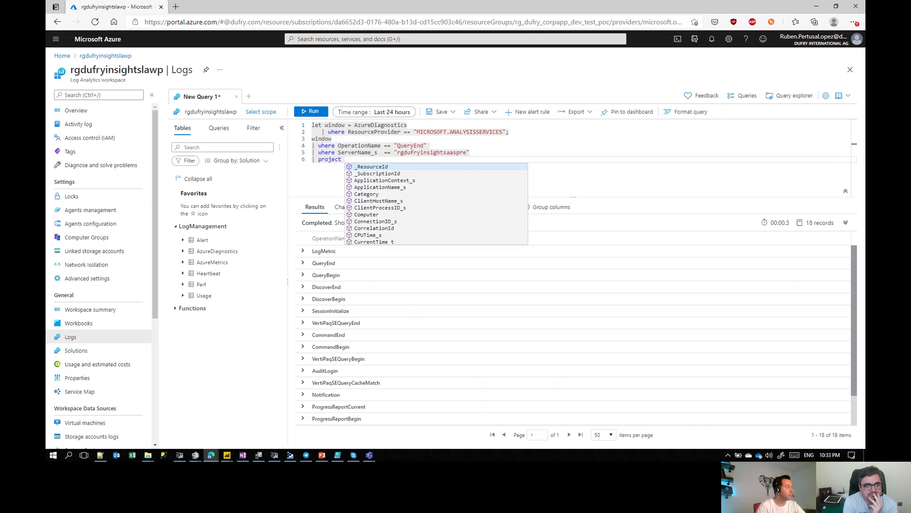
key(alt+Tab)
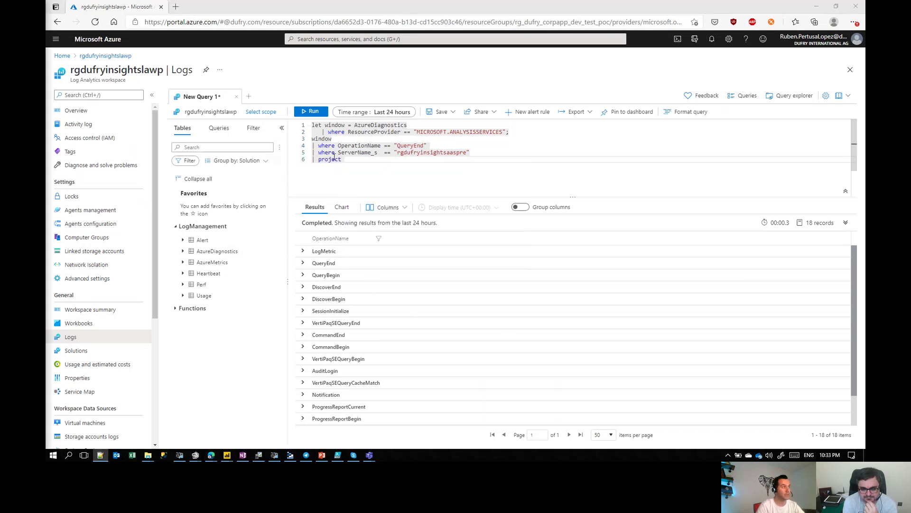
key(alt+Tab)
text(TimeGenerated,StartTime_t,EndTime_t,ServerName_s,OperationName,RootActivityId_g,TextData_s,DatabaseName_s,ApplicationName_s,Duration_s,CPUTime_s,RequestParameters_s,EventSubclass_s)
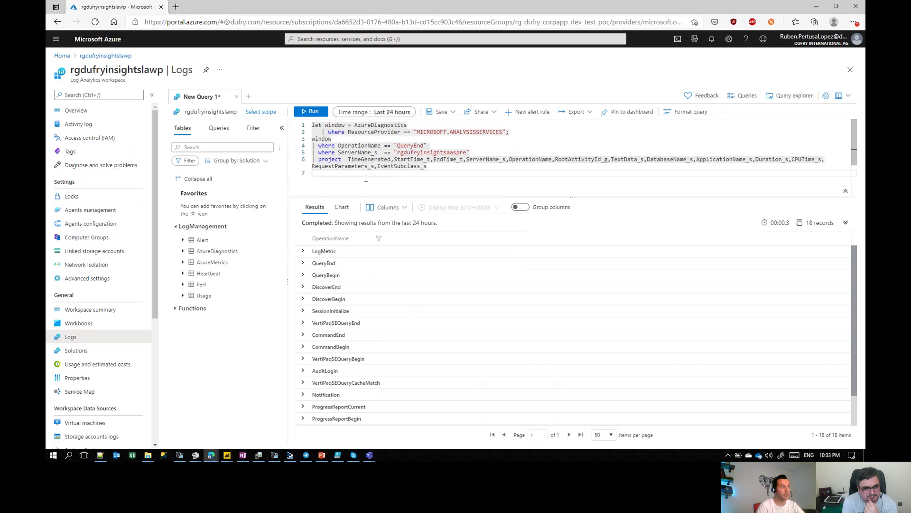
click(312, 112)
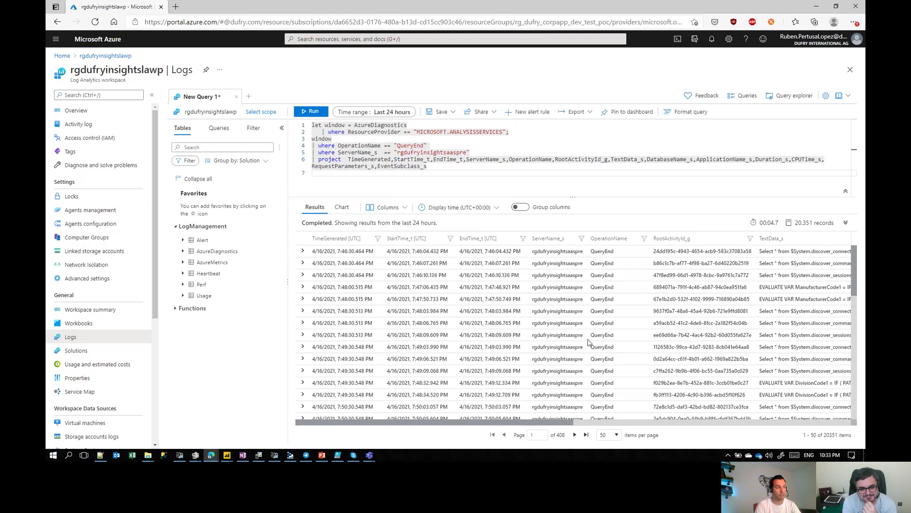
Examine the QueryEnd results, comparing the TextData_s statements, including the $System ones, with their Duration_s and CPUTime_s values.
drag(549, 422, 671, 425)
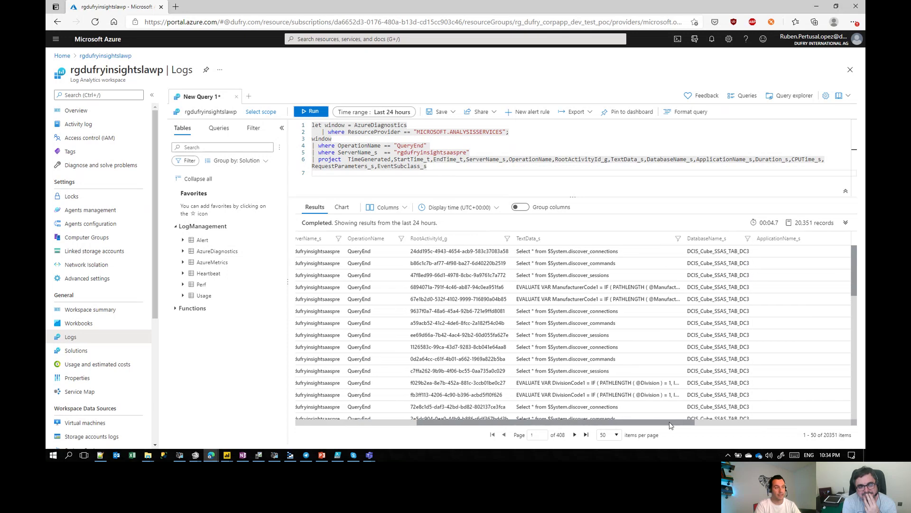
scroll(668, 322, down, 1)
double_click(657, 262)
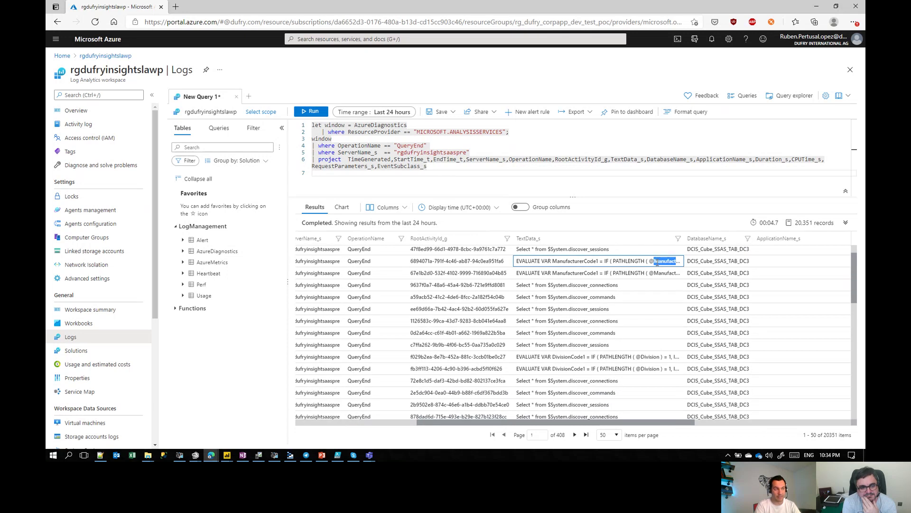
drag(665, 422, 783, 422)
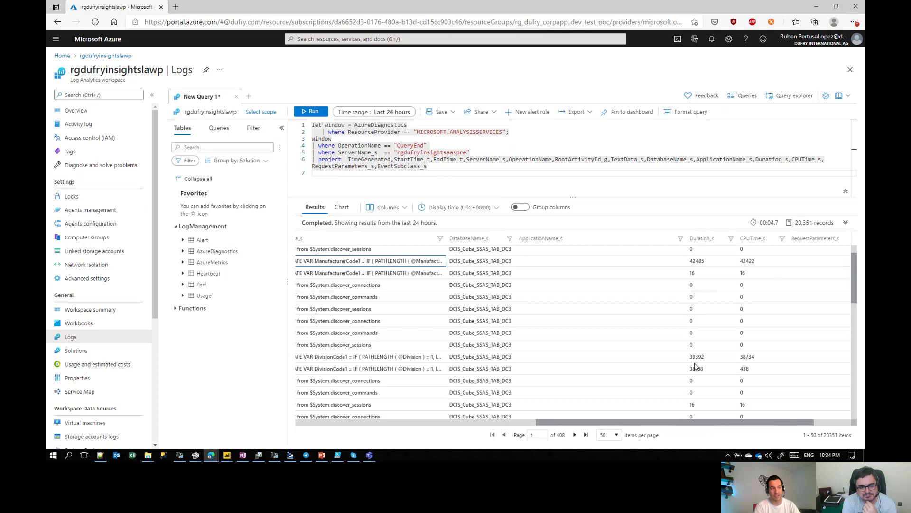
scroll(736, 369, down, 4)
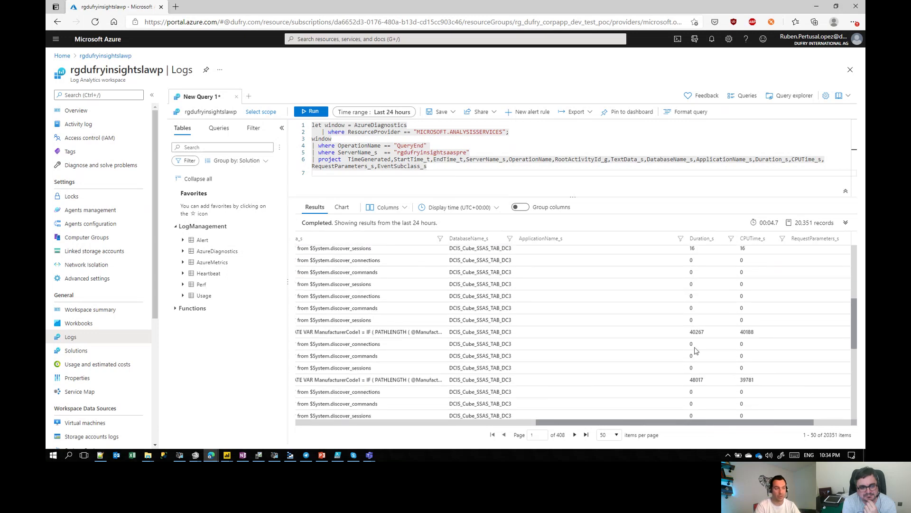
scroll(432, 313, up, 4)
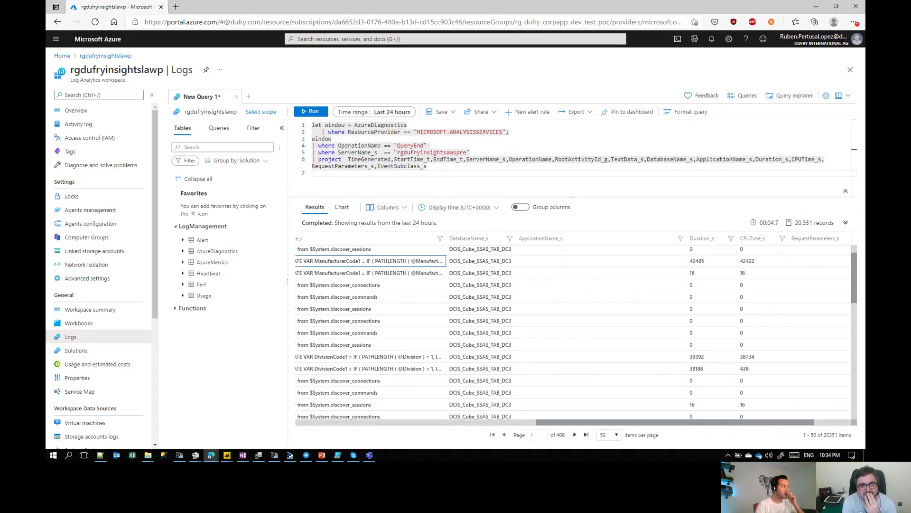
click(459, 167)
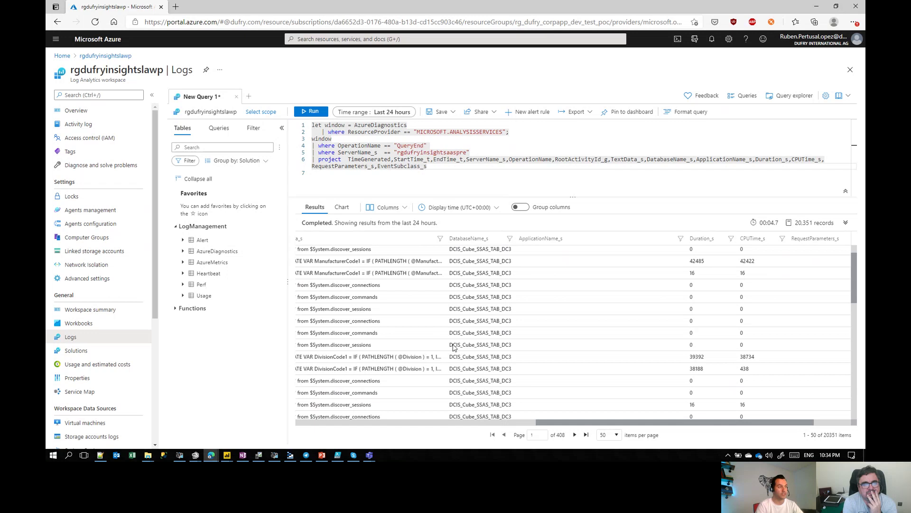
drag(681, 422, 568, 422)
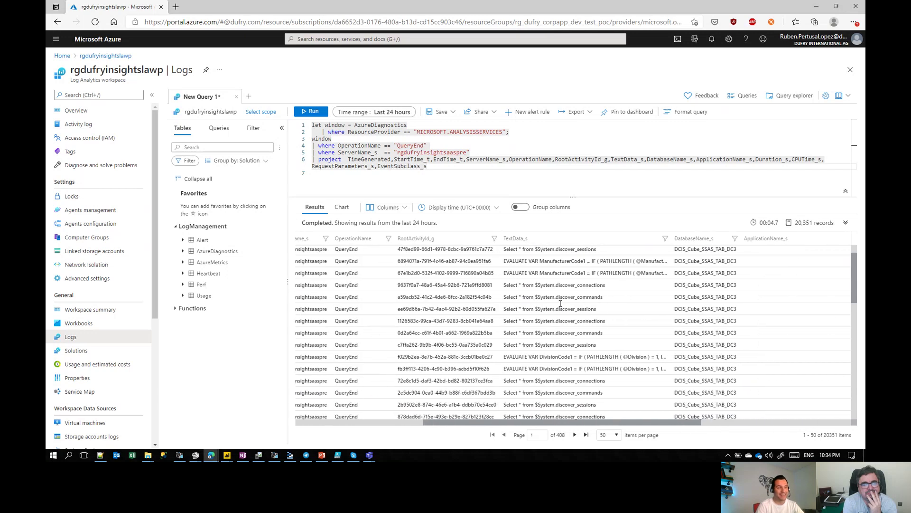
drag(535, 297, 607, 301)
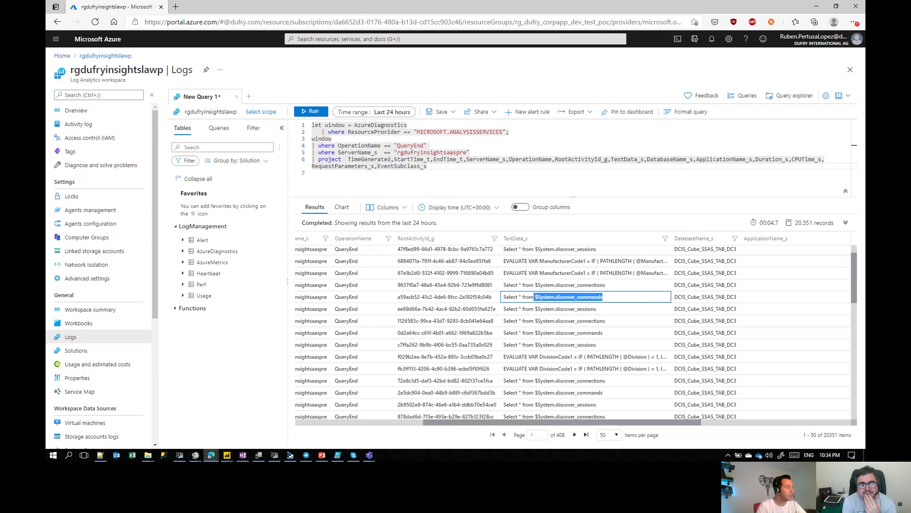
Extend the query with TextData_s !contains "$System", toint(Duration_s) < 10000 and order by toint(CPUTime_s) desc, and run it.
key(alt+Tab)
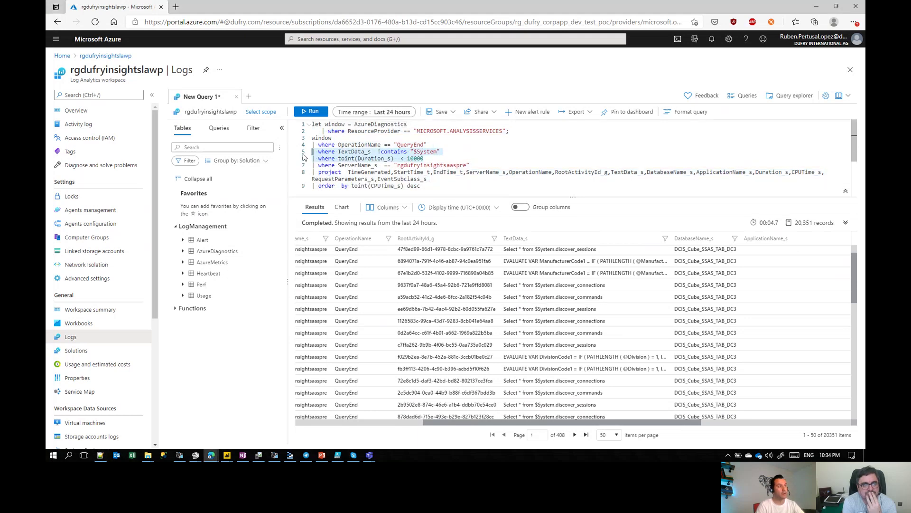
click(302, 159)
drag(338, 145, 374, 151)
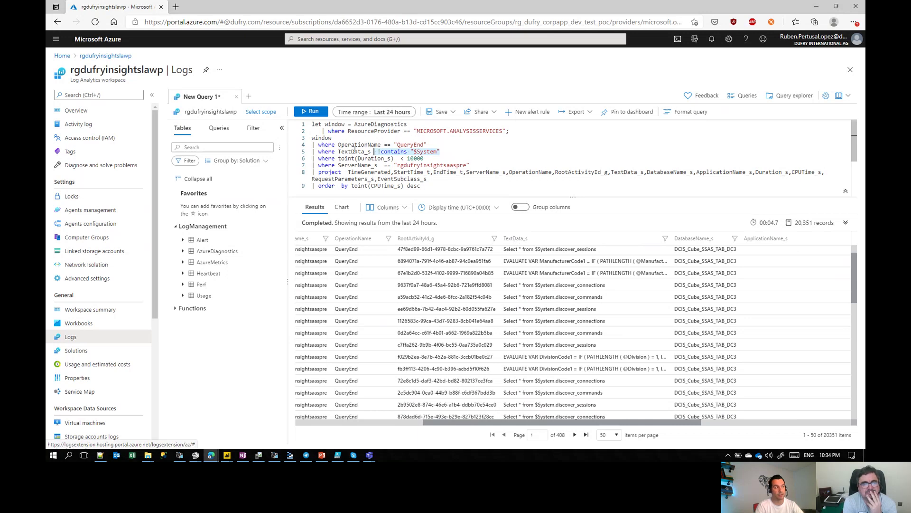
click(421, 152)
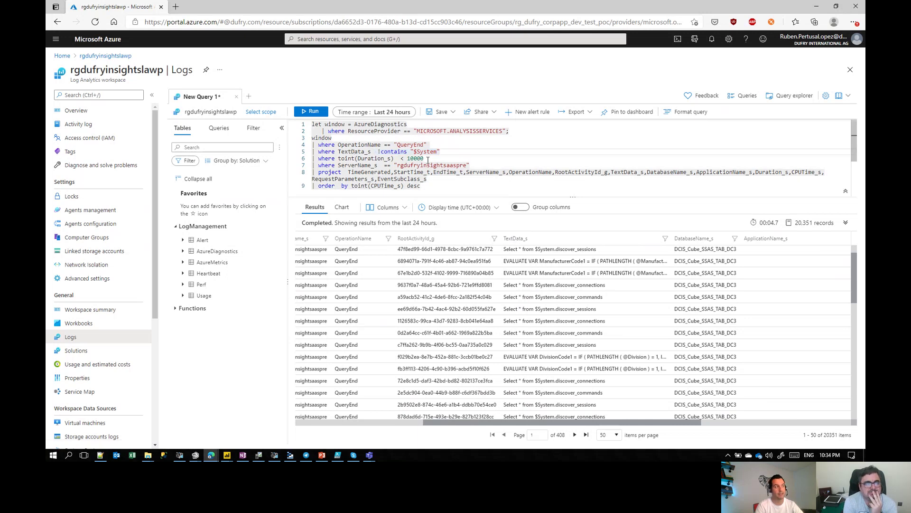
click(378, 158)
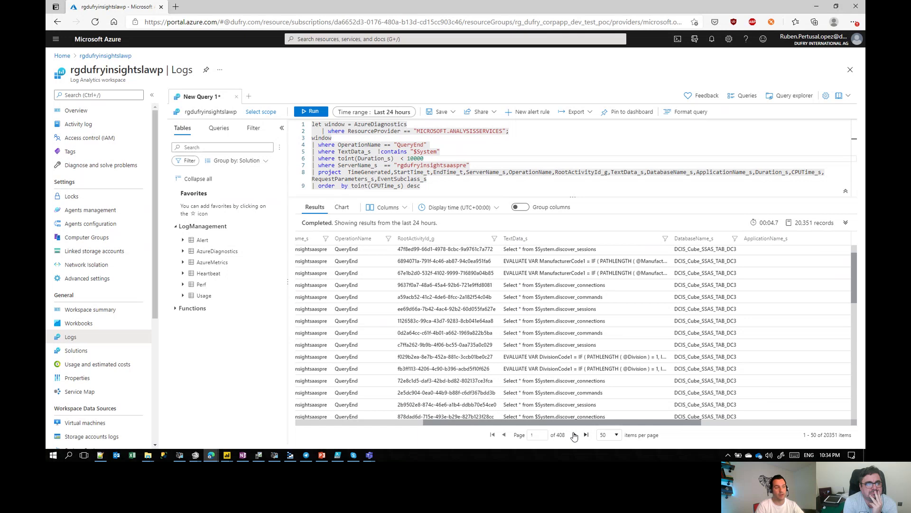
drag(575, 422, 653, 418)
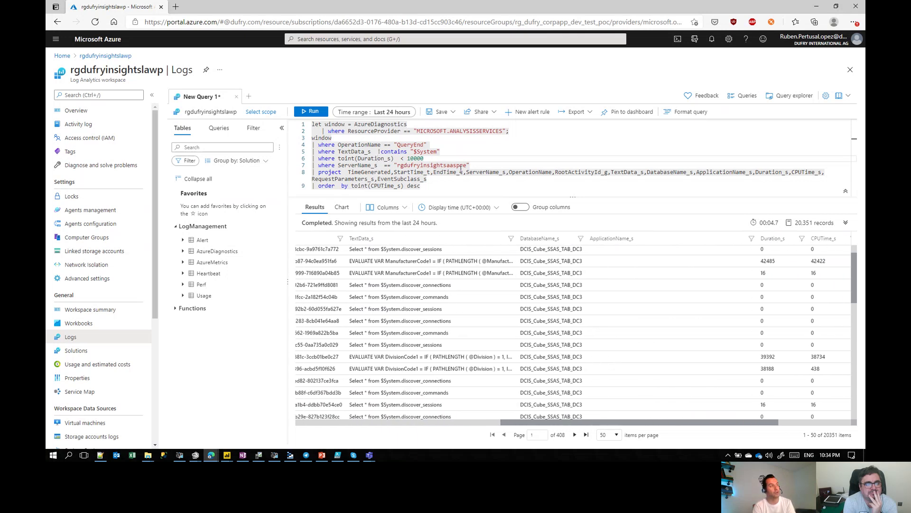
click(418, 180)
drag(421, 186, 342, 186)
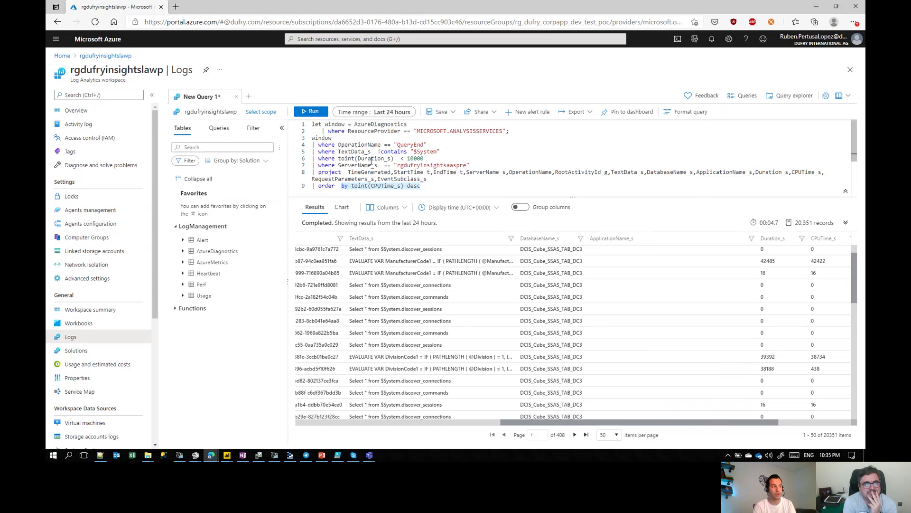
click(318, 113)
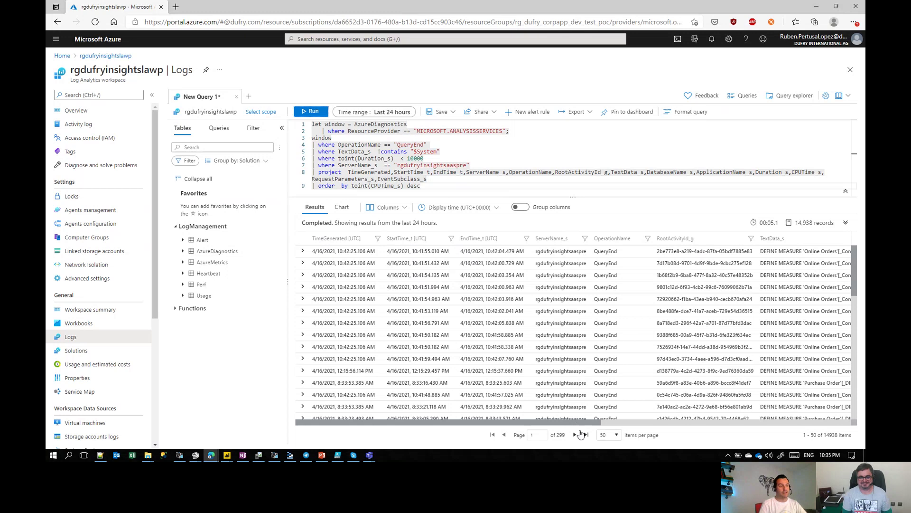
Check the Duration_s, CPUTime_s and TextData_s values of the first row in the sorted results.
drag(587, 422, 816, 418)
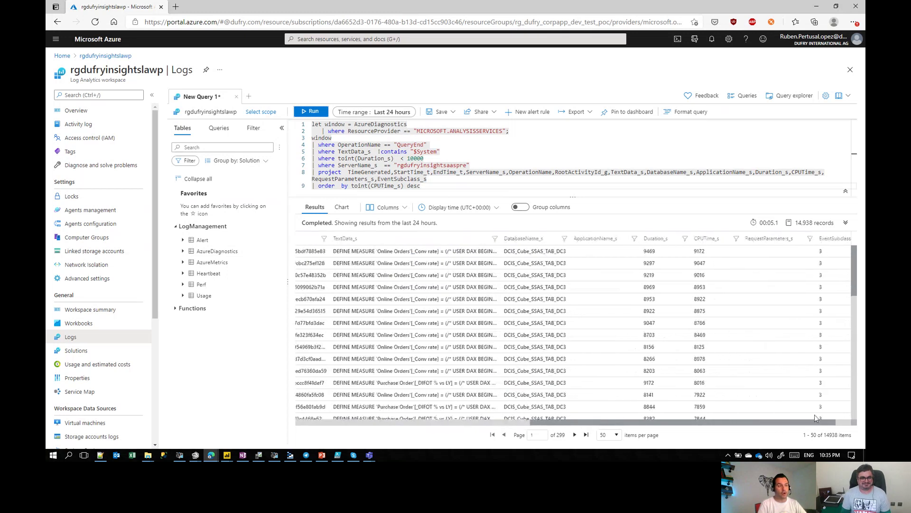
double_click(654, 251)
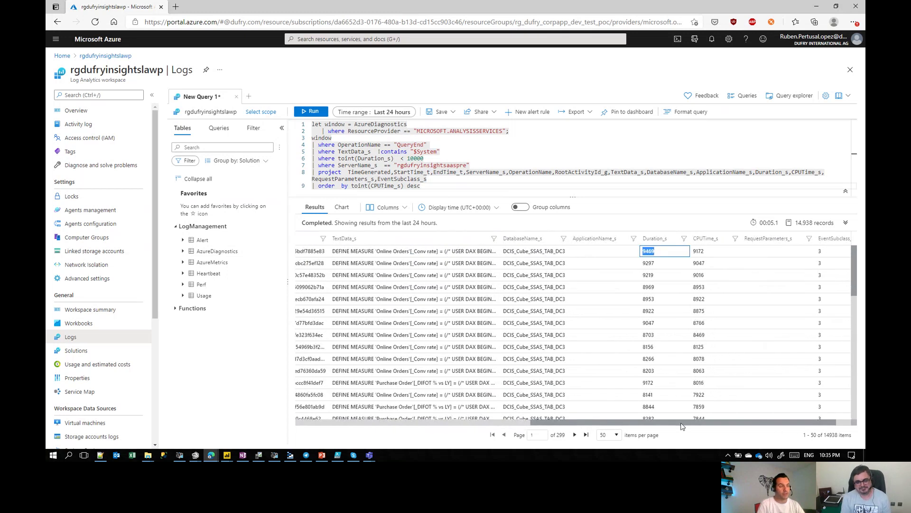
drag(683, 421, 613, 422)
click(611, 252)
double_click(611, 252)
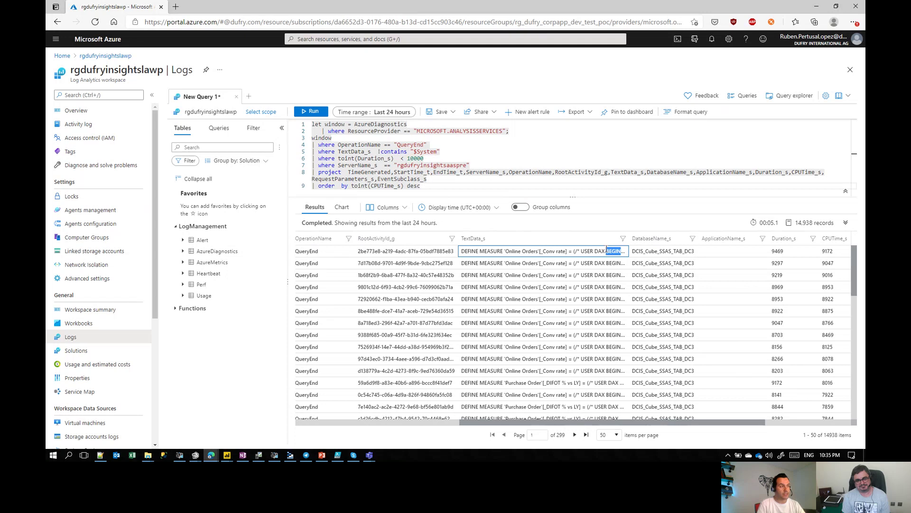
drag(543, 422, 378, 422)
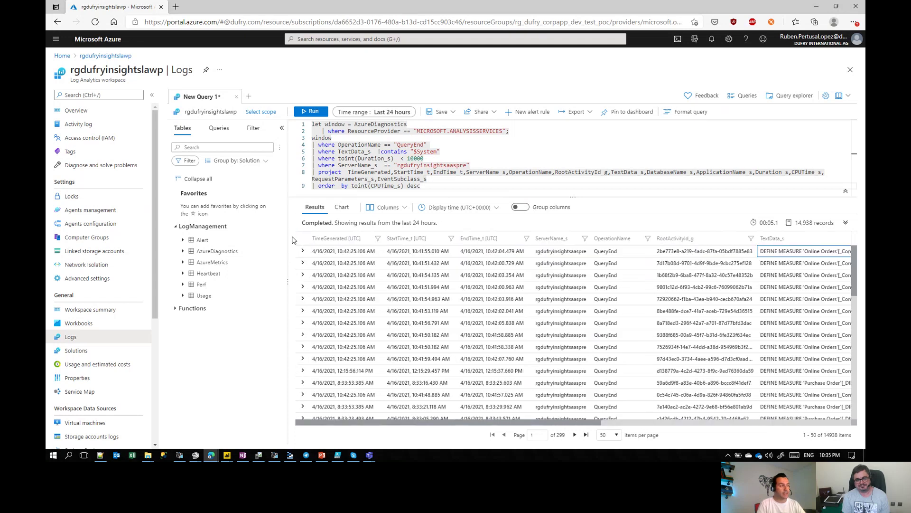
Expand the first result row and read through the full DAX query in its TextData_s field.
click(302, 251)
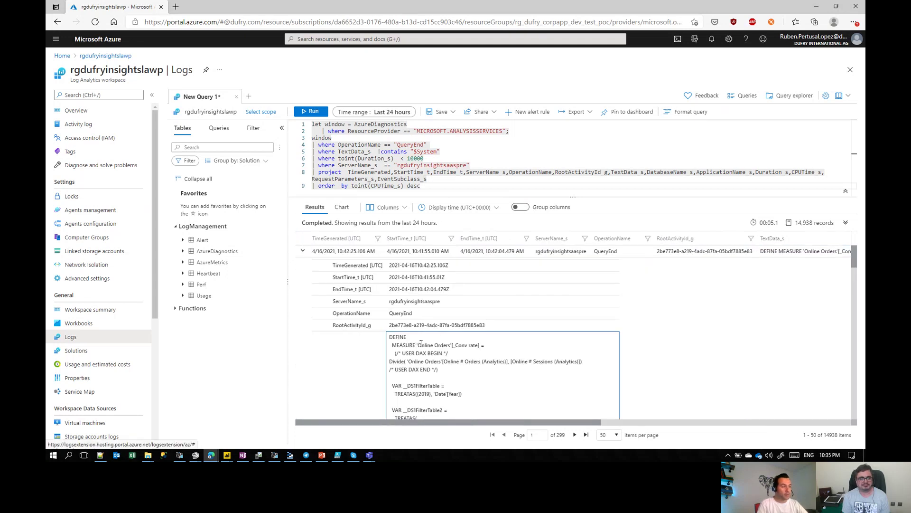
scroll(422, 375, down, 2)
scroll(427, 393, down, 3)
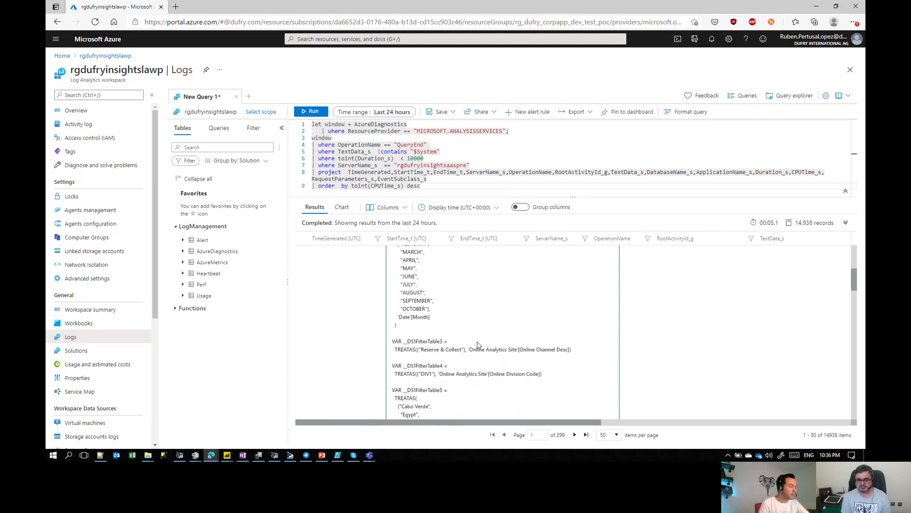
click(469, 152)
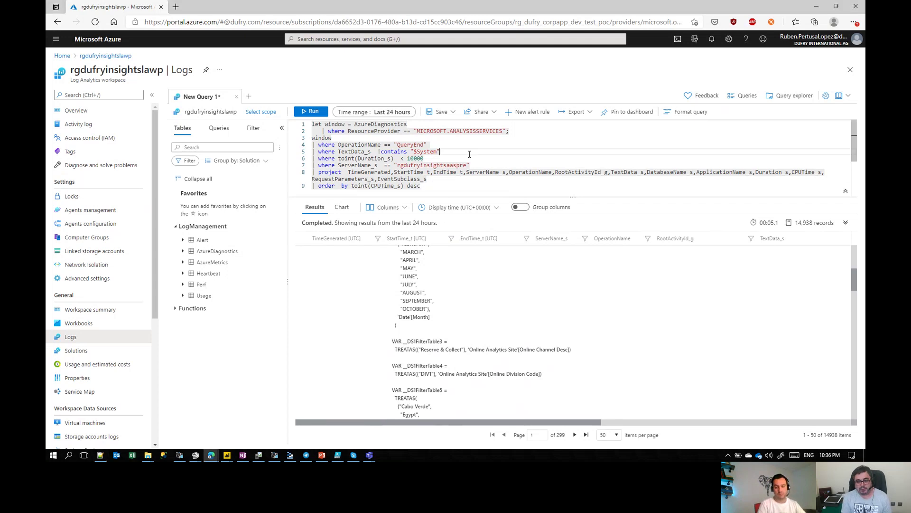
scroll(507, 304, down, 3)
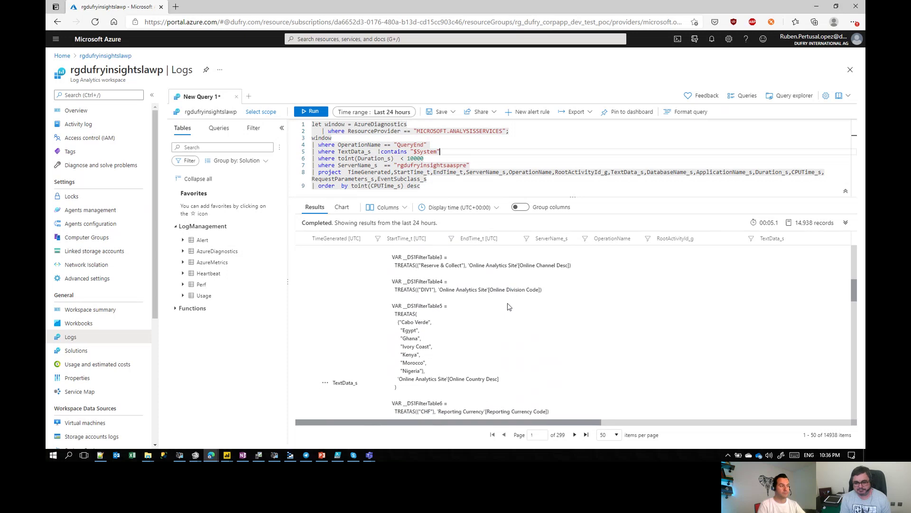
scroll(507, 306, up, 2)
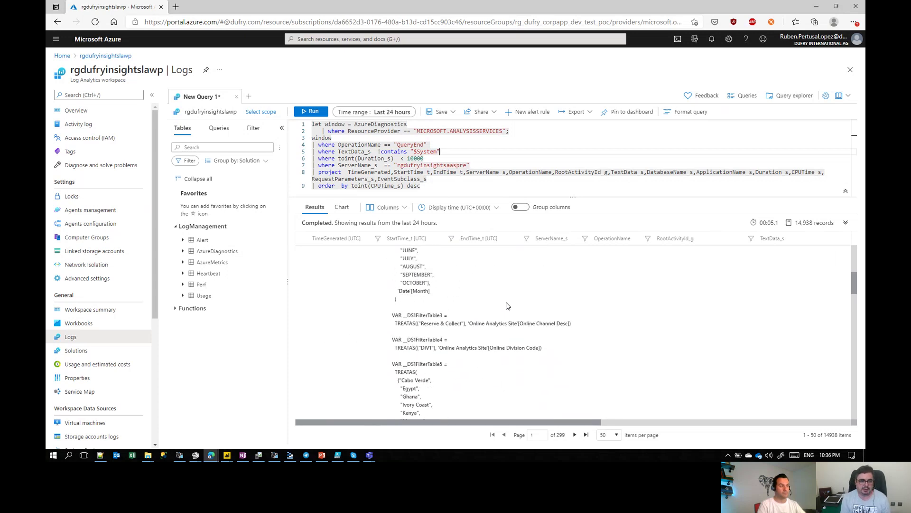
scroll(506, 306, down, 5)
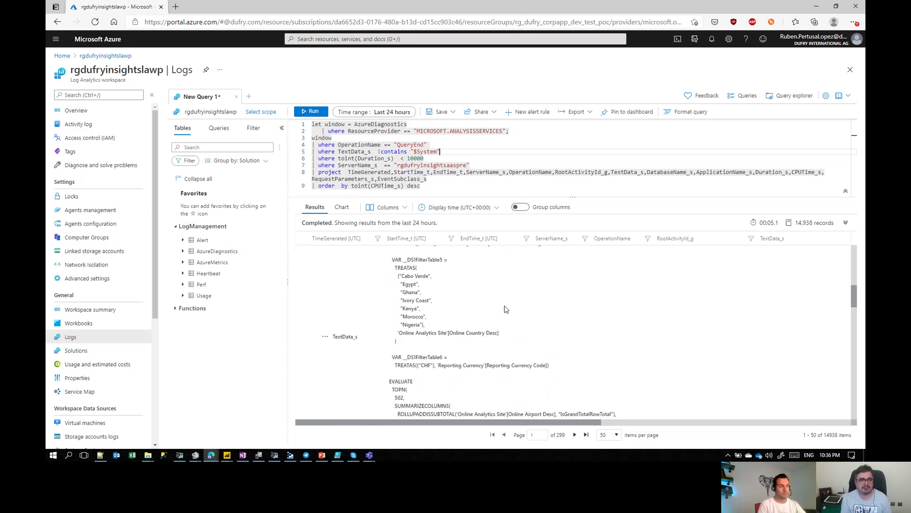
Read the remainder of the expanded row's DAX query down to its ORDER BY clause.
scroll(510, 281, down, 5)
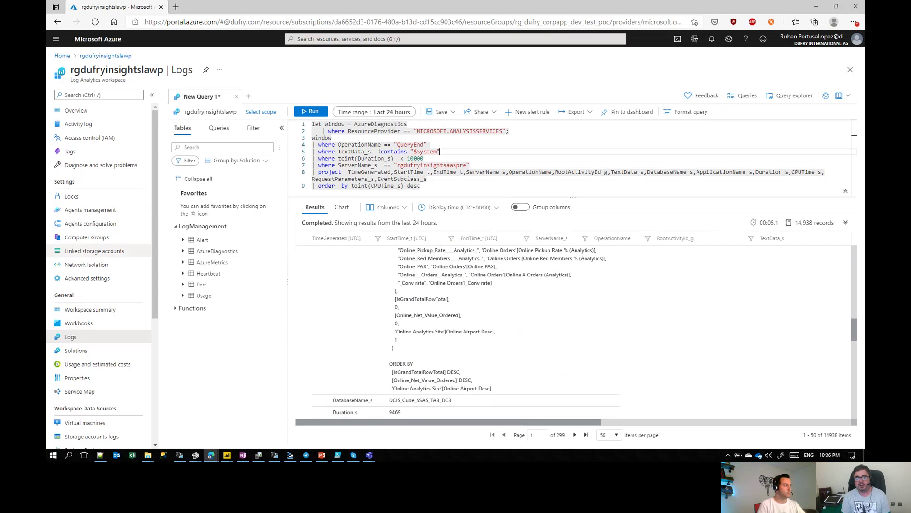
scroll(556, 291, up, 1)
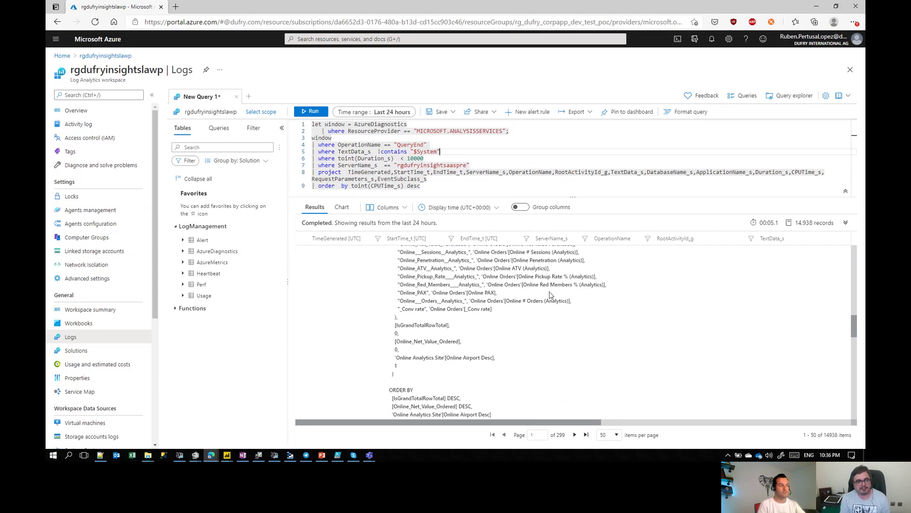
Replace the query with an AzureMetrics one where MetricName == "qpu_metric", projecting TimeGenerated, MetricName, Total, Average and Maximum.
click(441, 188)
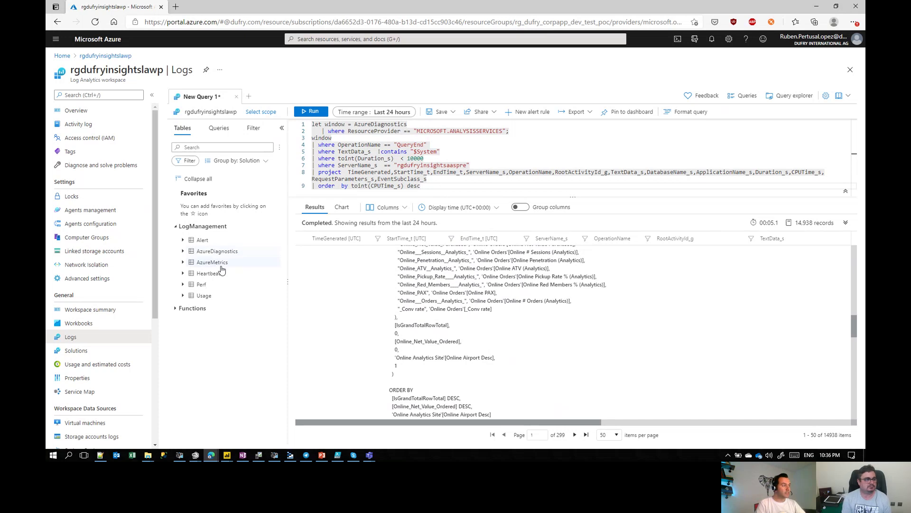
key(ctrl+a)
key(Delete)
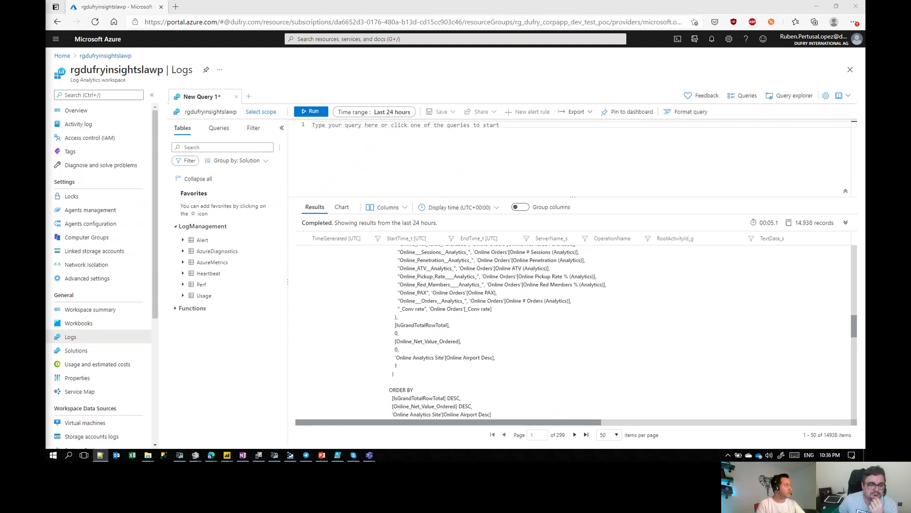
click(403, 146)
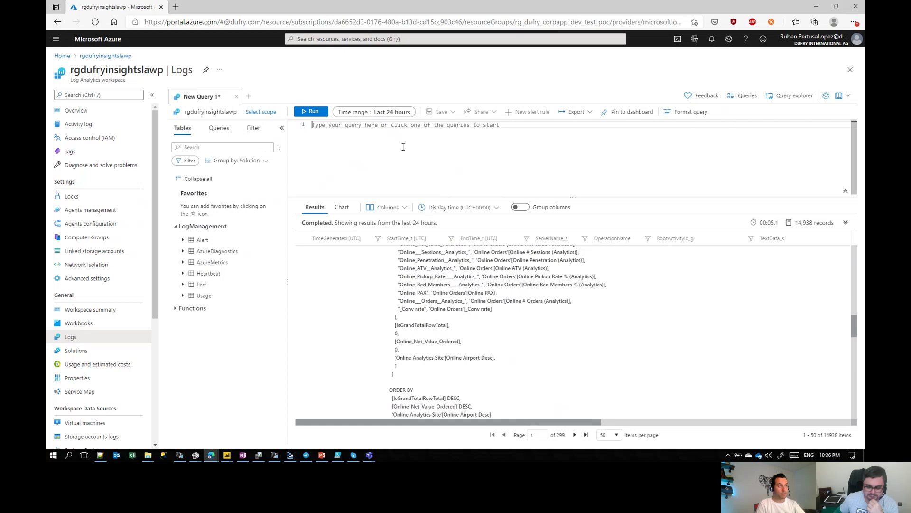
text(AzureMetrics | where MetricName  == "qpu_metric" | project TimeGenerated,MetricName, Total, Average, Maximum)
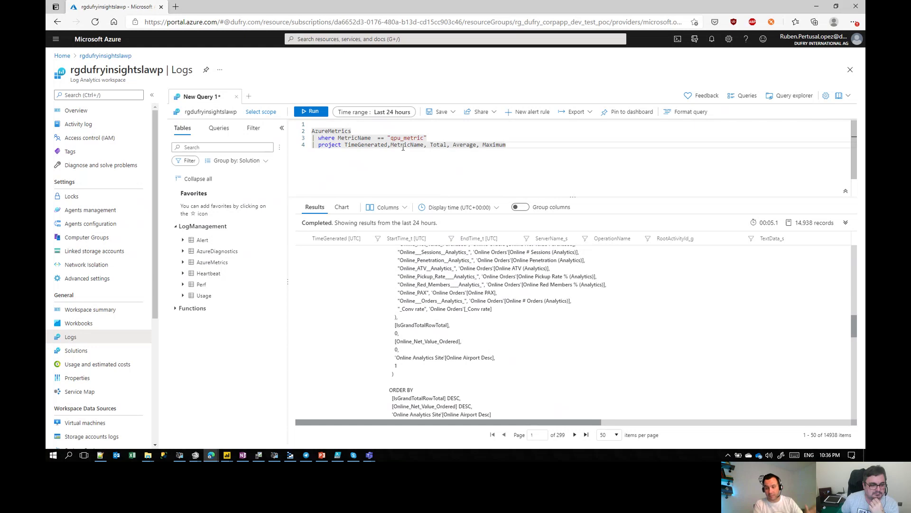
double_click(359, 138)
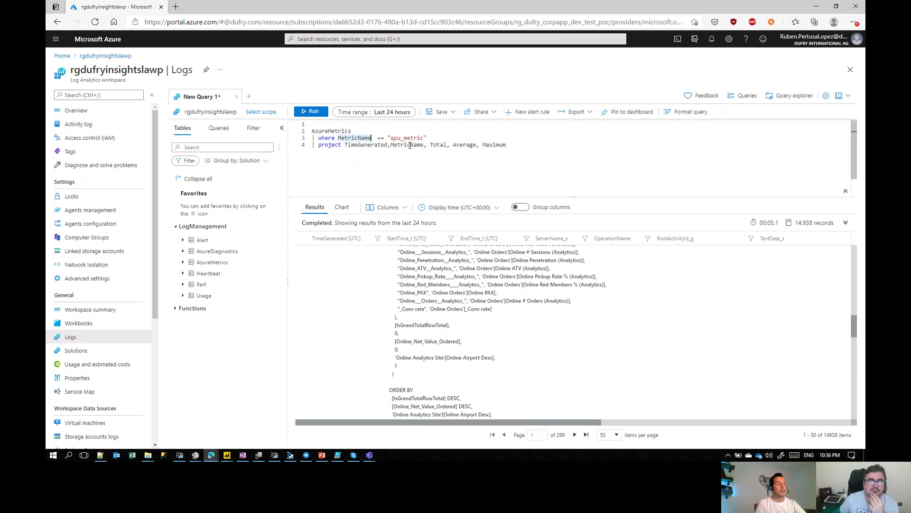
click(363, 137)
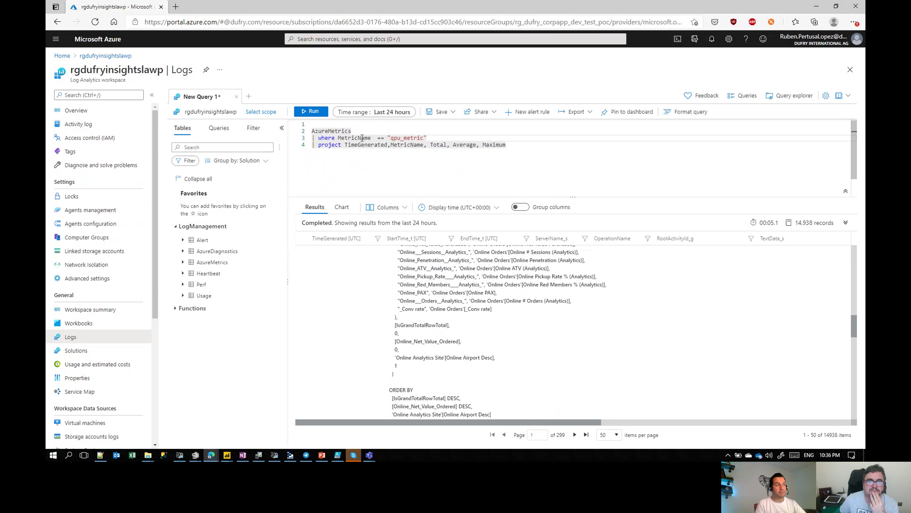
Expand the AzureMetrics table in the schema and look through its available columns.
click(185, 266)
click(184, 263)
scroll(213, 308, down, 3)
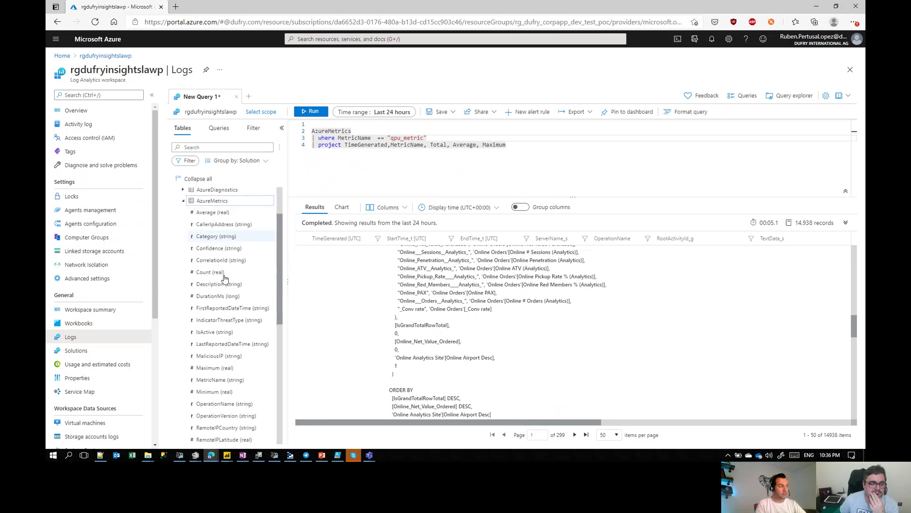
scroll(218, 417, up, 2)
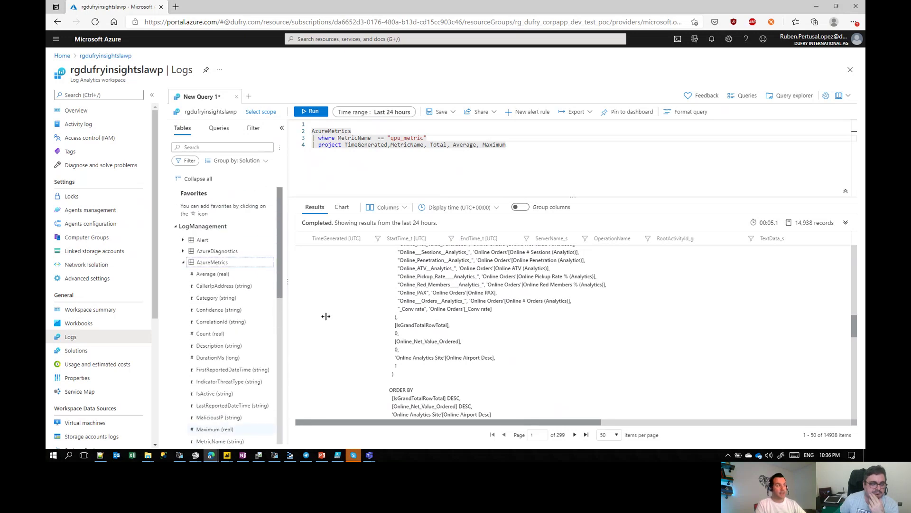
Run the qpu_metric query and look through the Total, Average and Maximum values over time.
click(525, 148)
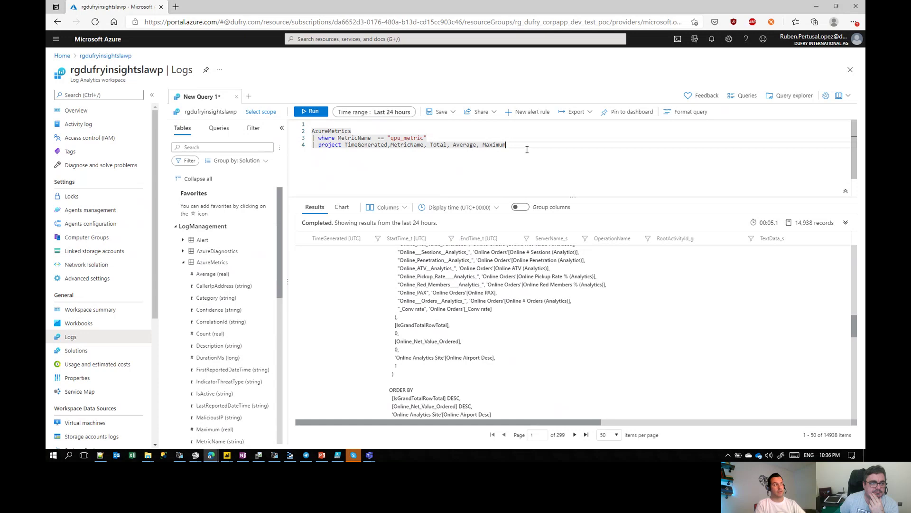
click(312, 110)
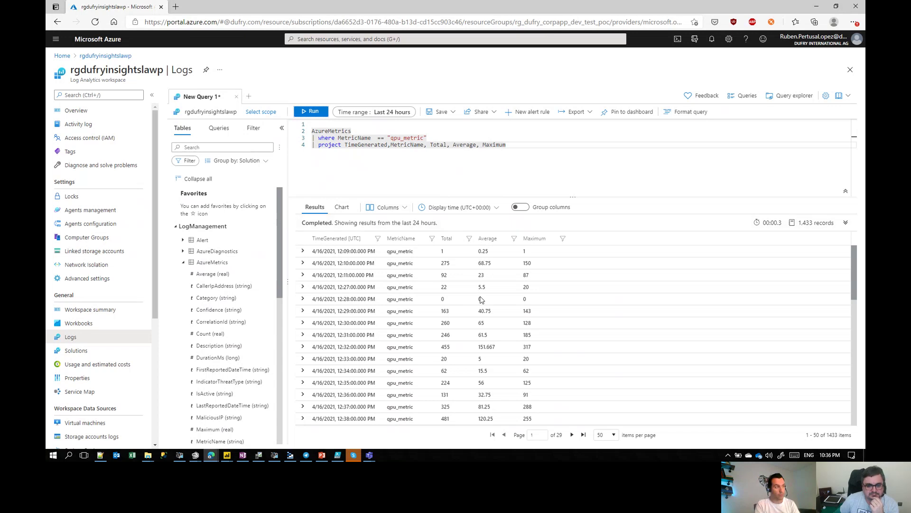
scroll(468, 300, down, 5)
scroll(468, 304, up, 5)
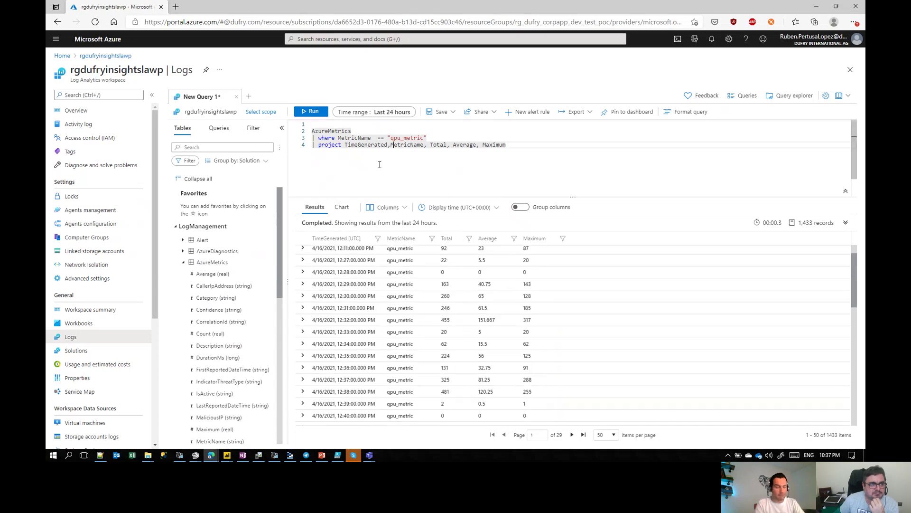
Replace the query with an AzureDiagnostics one for OperationName has "VertiPaqSEQueryEnd" and TextData_s contains "AUTO", ordered by toint(Duration_s) desc, and run it.
key(alt+Tab)
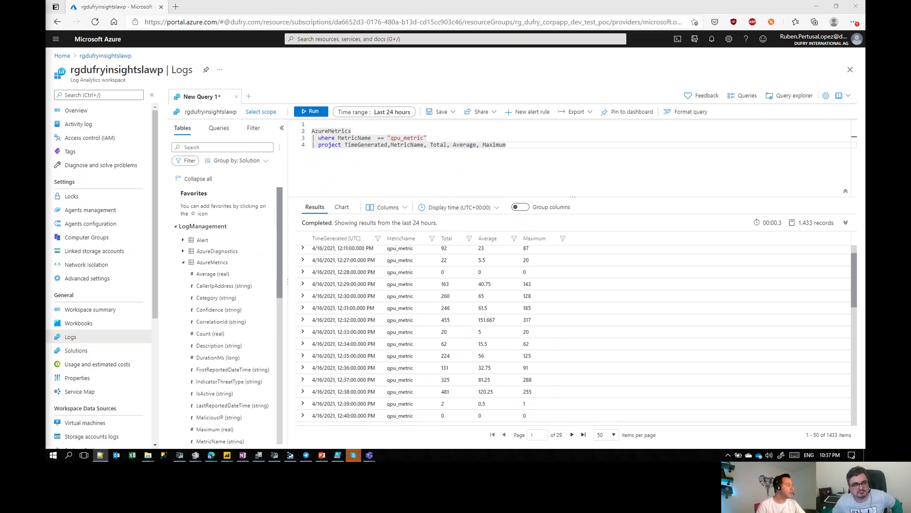
click(403, 156)
key(ctrl+a)
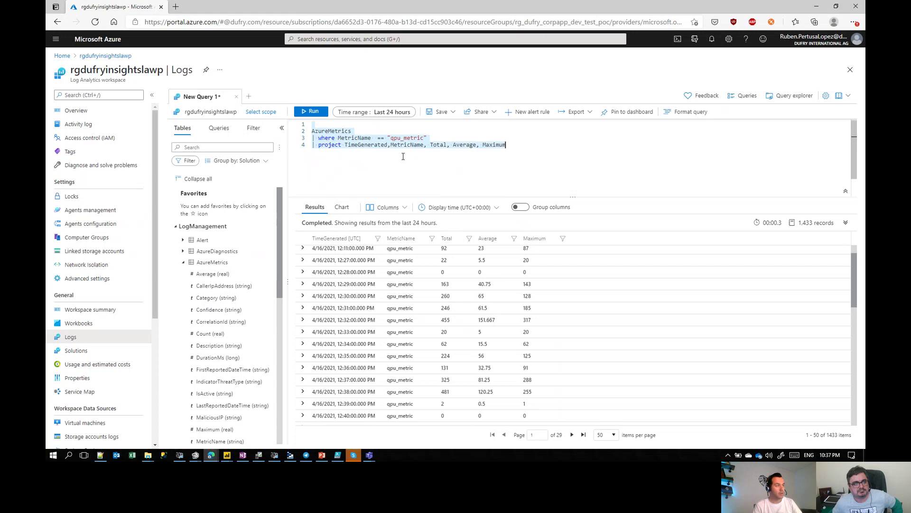
text(let window = AzureDiagnostics     | where ResourceProvider == "MICROSOFT.ANALYSISSERVICES"; window | where OperationName has "VertiPaqSEQueryEnd" | where TextData_s  contains "AUTO" | where ServerName_s  == "rgdufryinsightsaaspre" | project  TimeGenerated,StartTime_t,EndTime_t,ServerName_s,OperationName,RootActivityId_g,TextData_s,DatabaseName_s,ApplicationName_s,Duration_s,CPUTime_s,RequestParameters_s,EventSubclass_s | order  by toint(Duration_s) desc)
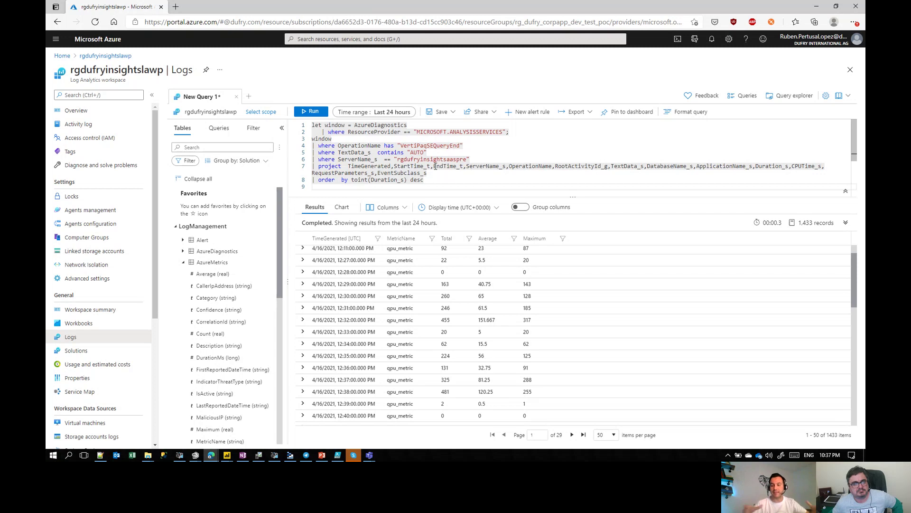
click(434, 145)
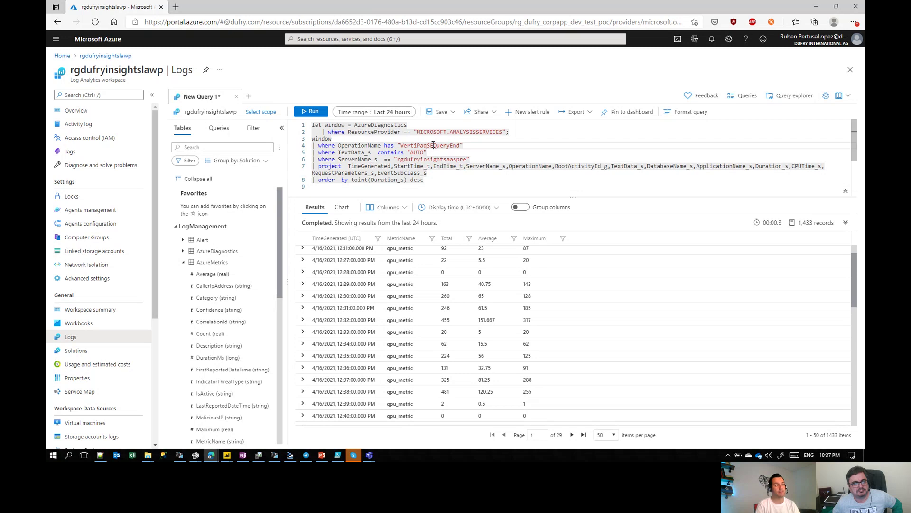
double_click(433, 145)
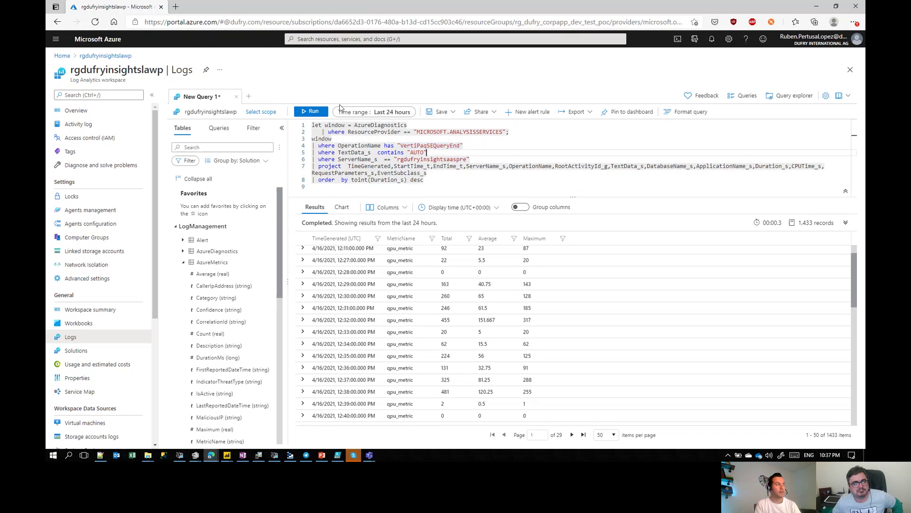
click(314, 113)
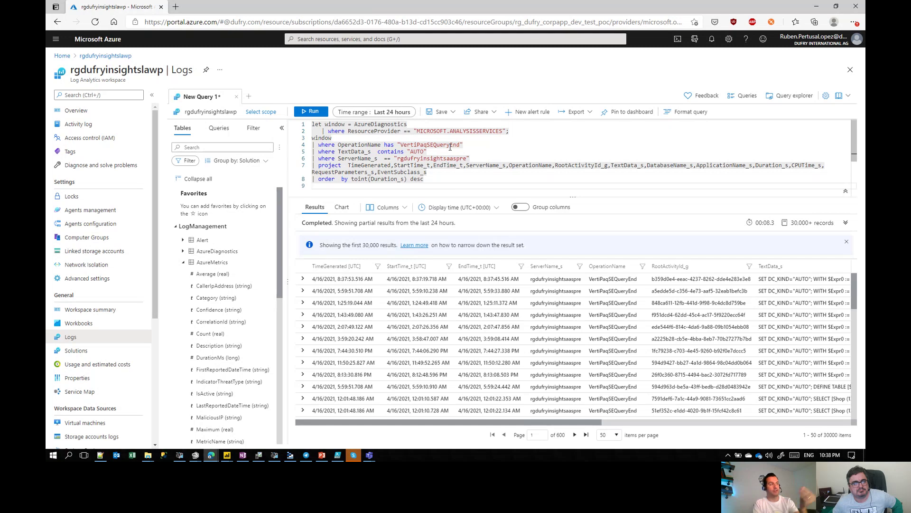
Expand the first VertiPaqSEQueryEnd row and read the storage engine query in its TextData_s field.
click(302, 279)
scroll(463, 353, down, 3)
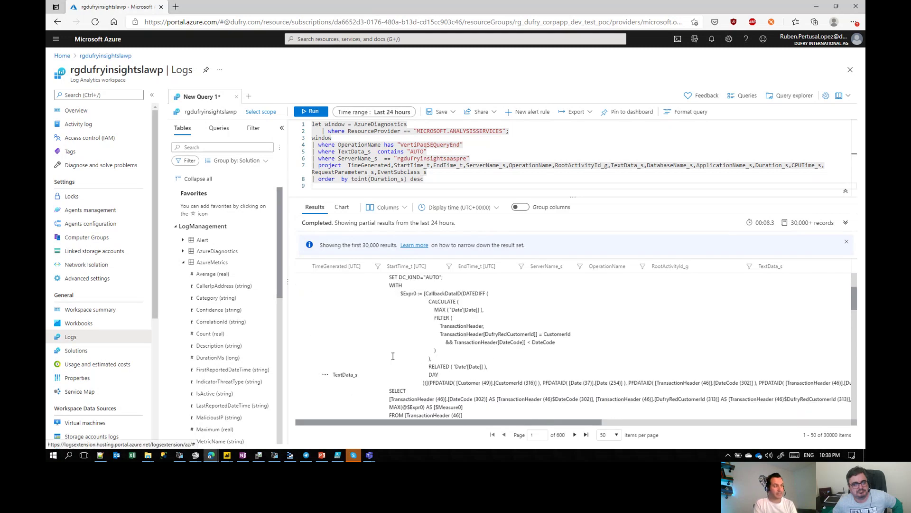
scroll(404, 286, up, 1)
scroll(557, 376, down, 3)
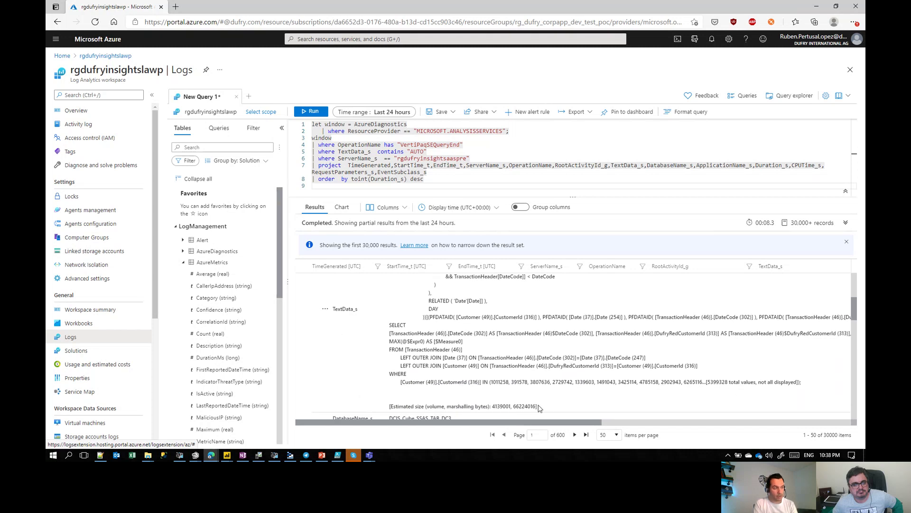
Highlight the estimated size figures at the end of the TextData_s text, then only the volume number.
drag(537, 407, 492, 406)
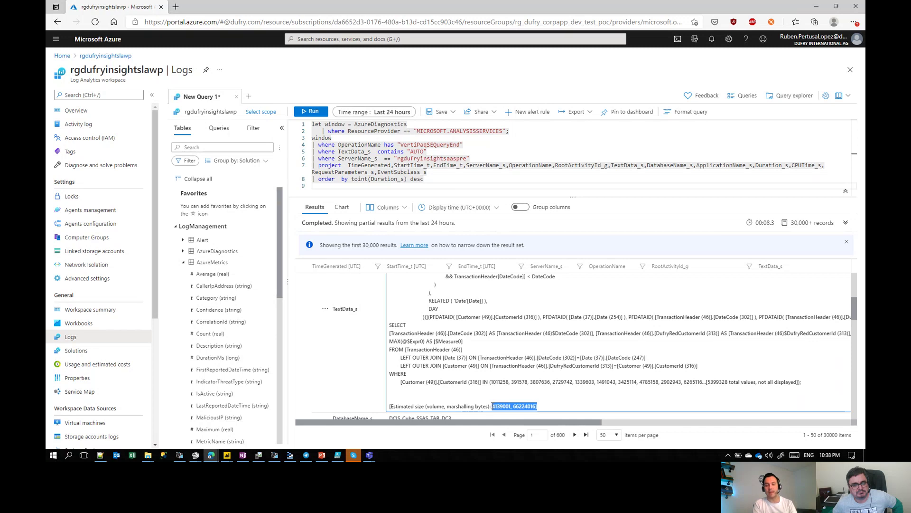
click(499, 406)
drag(495, 406, 507, 406)
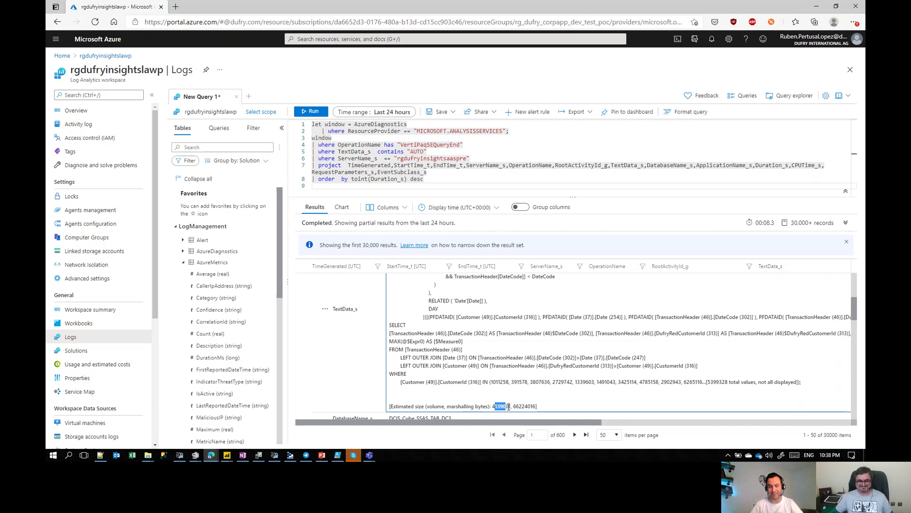
click(508, 407)
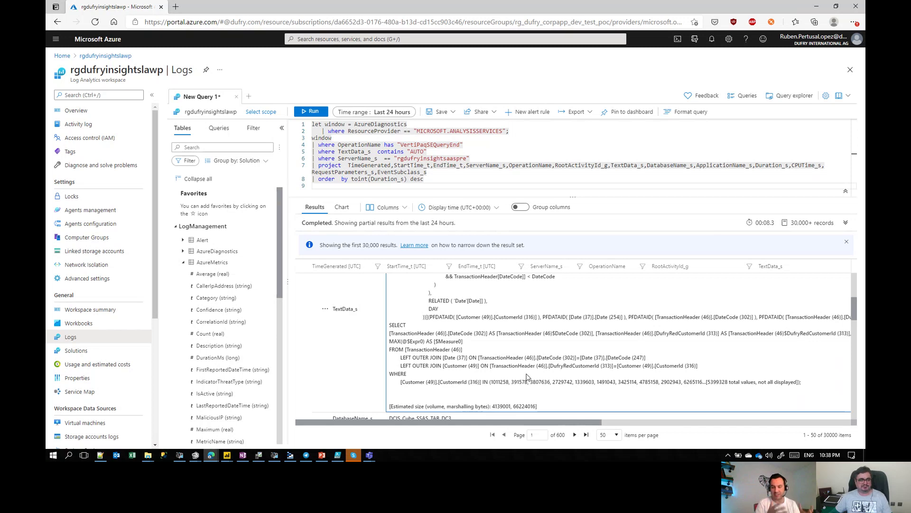
double_click(497, 405)
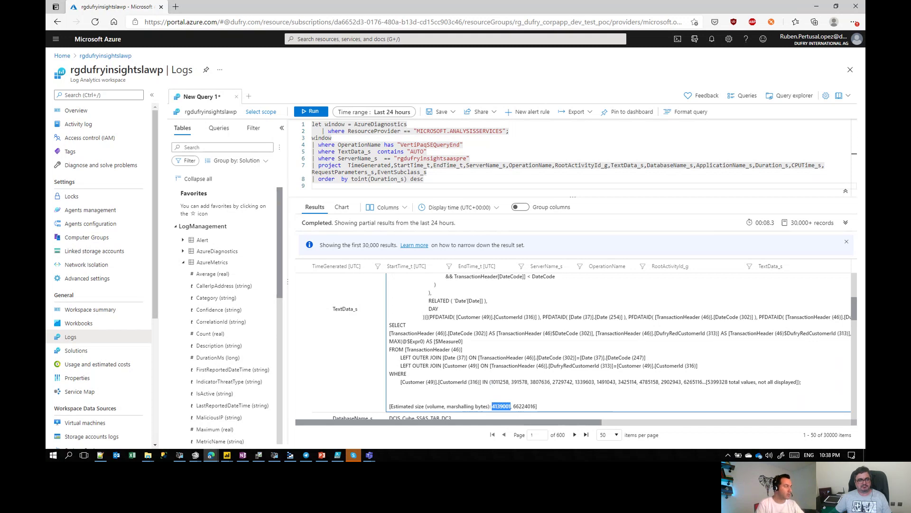
Replace the query with a version adding extend tempRows = extract(".*[:]\\s([0-9]+),\\s([0-9]+)", 1, TextData_s) and projecting tempRows, and run it.
click(417, 161)
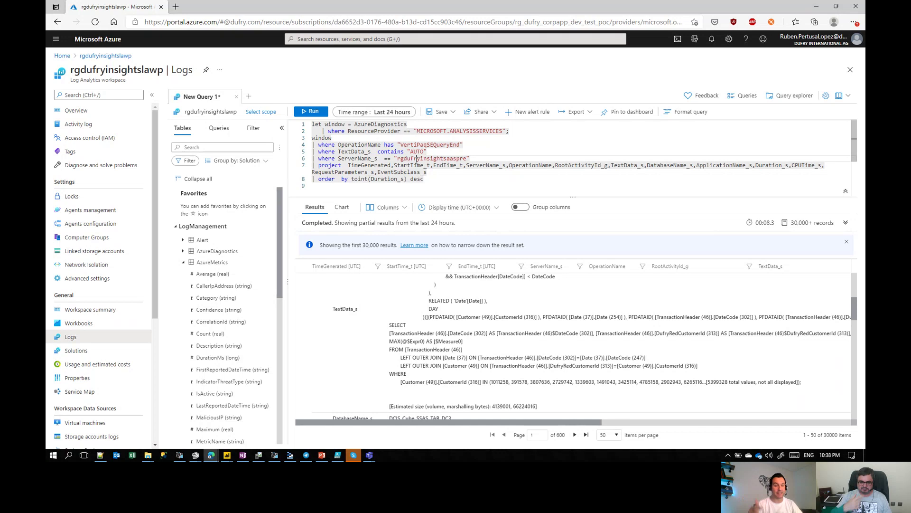
key(ctrl+a)
text(let window = AzureDiagnostics     | where ResourceProvider == "MICROSOFT.ANALYSISSERVICES"; window | where OperationName has "VertiPaqSEQueryEnd" | where TextData_s  contains "AUTO" | where ServerName_s  == "rgdufryinsightsaaspre" | extend  tempRows = extract(".*[:]\\s([0-9]+),\\s([0-9]+)", 1, TextData_s) | project  tempRows,TimeGenerated,StartTime_t,EndTime_t,ServerName_s,OperationName,RootActivityId_g,TextData_s,DatabaseName_s,ApplicationName_s,Duration_s,CPUTime_s,RequestParameters_s,EventSubclass_s | order  by toint(Duration_s) desc)
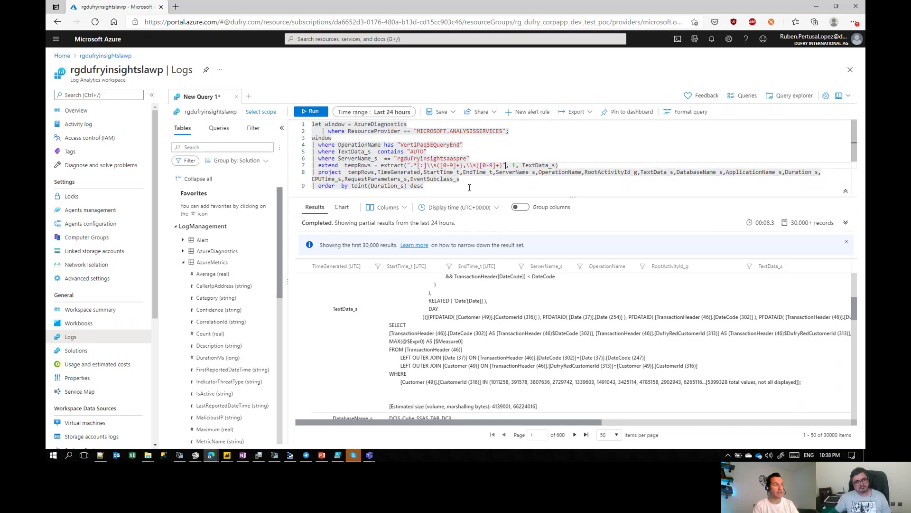
drag(351, 154, 364, 161)
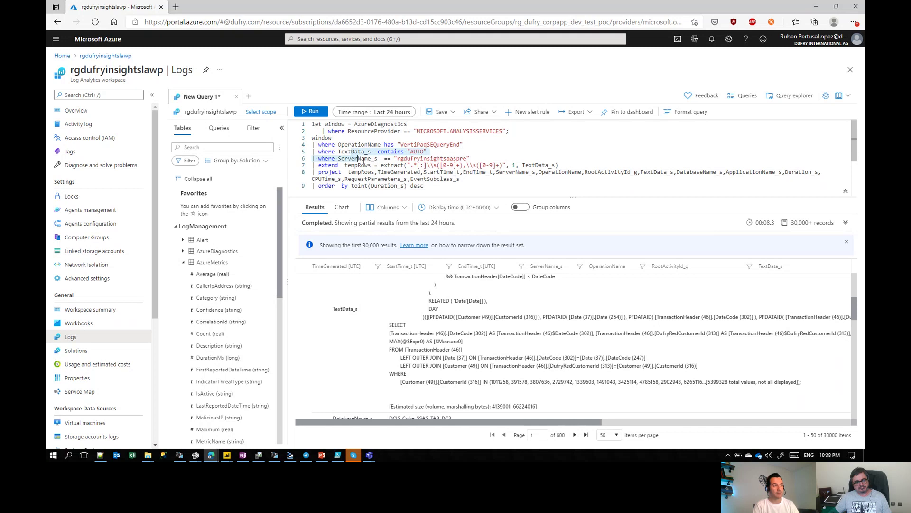
click(412, 156)
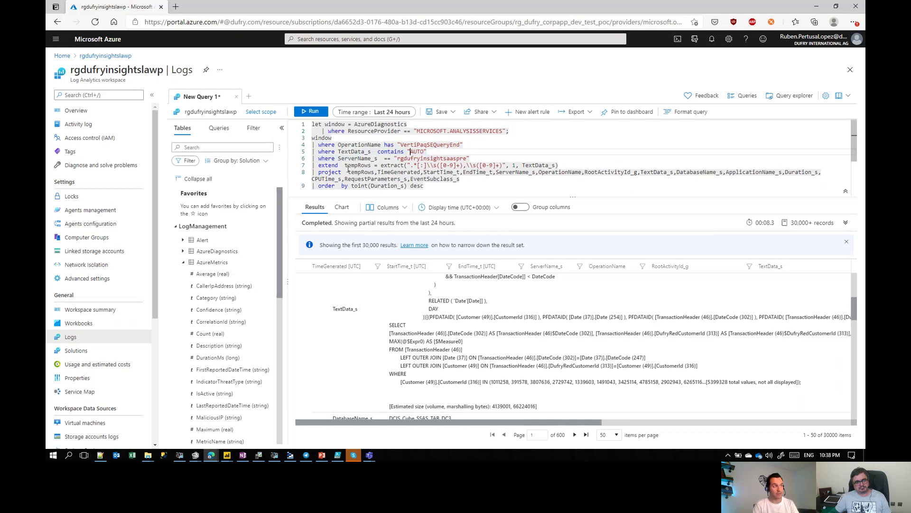
click(380, 167)
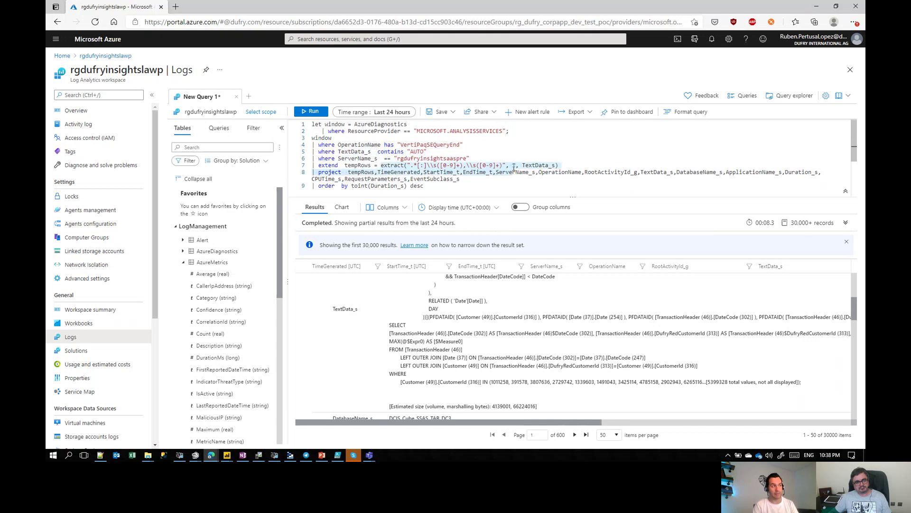
drag(506, 165, 459, 164)
key(ctrl+a)
key(shift+Return)
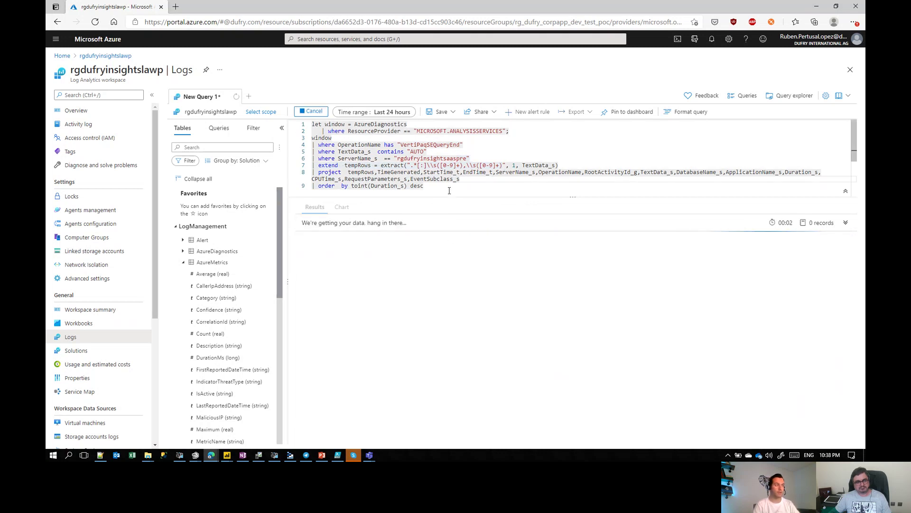
click(375, 172)
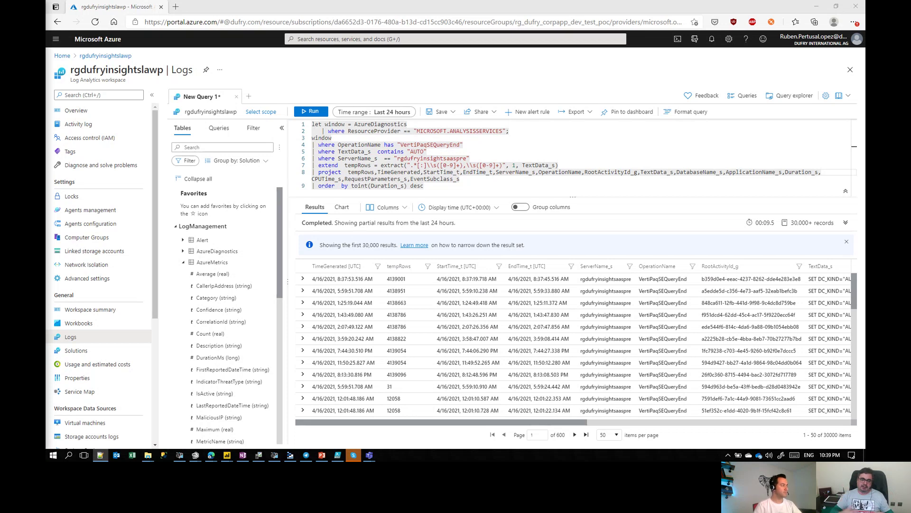
click(434, 171)
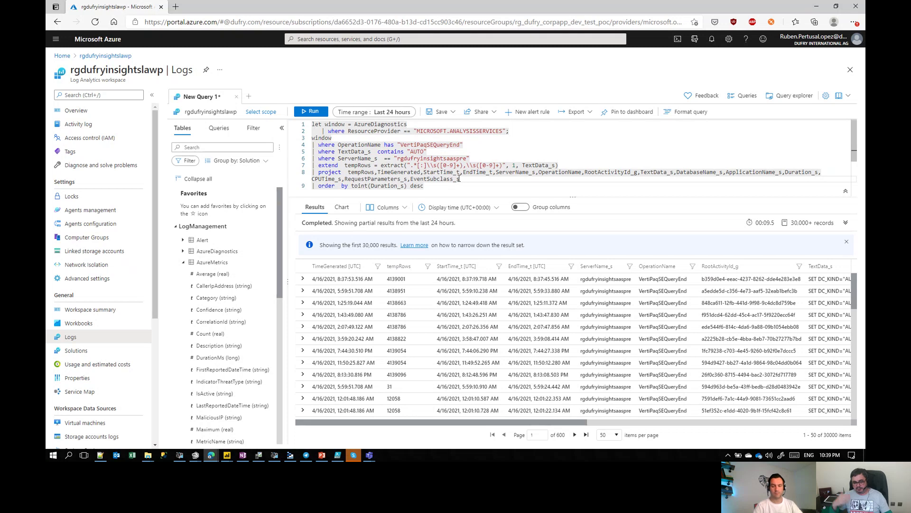
Replace the query with one for OperationName == "QueryEnd" and toint(Duration_s) < 10000, summarizing average and maximum Duration_s by bin(TimeGenerated,1h).
click(450, 185)
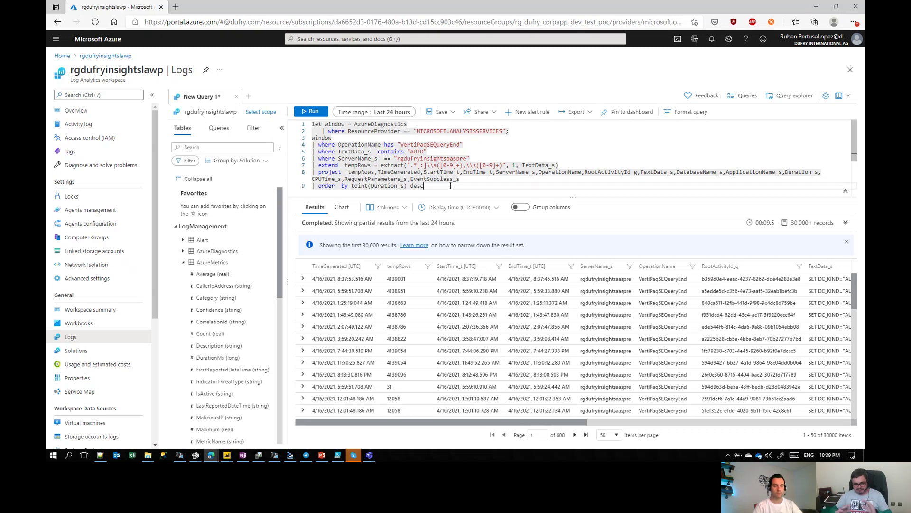
key(ctrl+a)
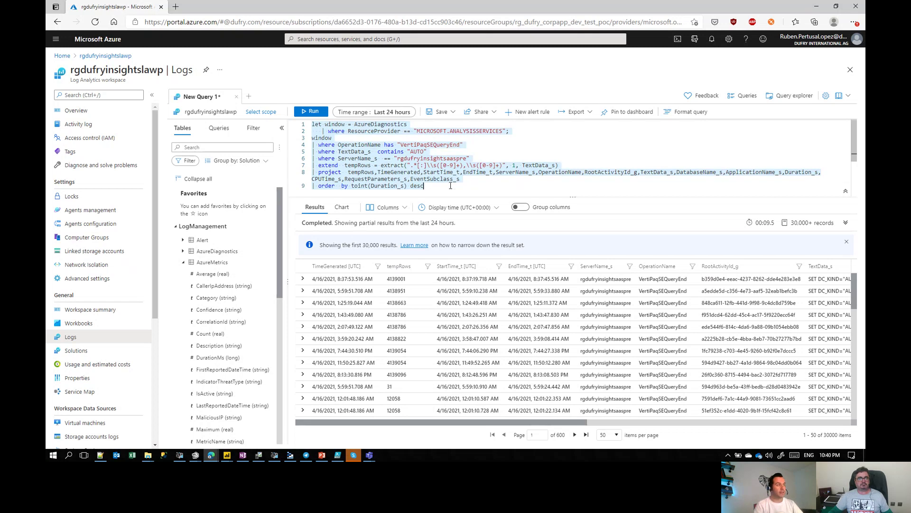
key(ctrl+v)
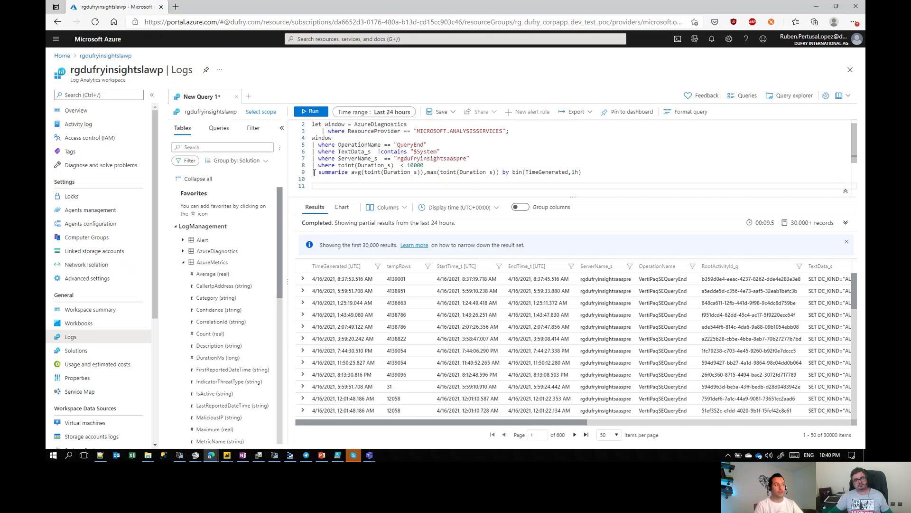
Highlight the summarize operator and its hourly bin(TimeGenerated,1h) grouping in the query.
drag(317, 173, 346, 173)
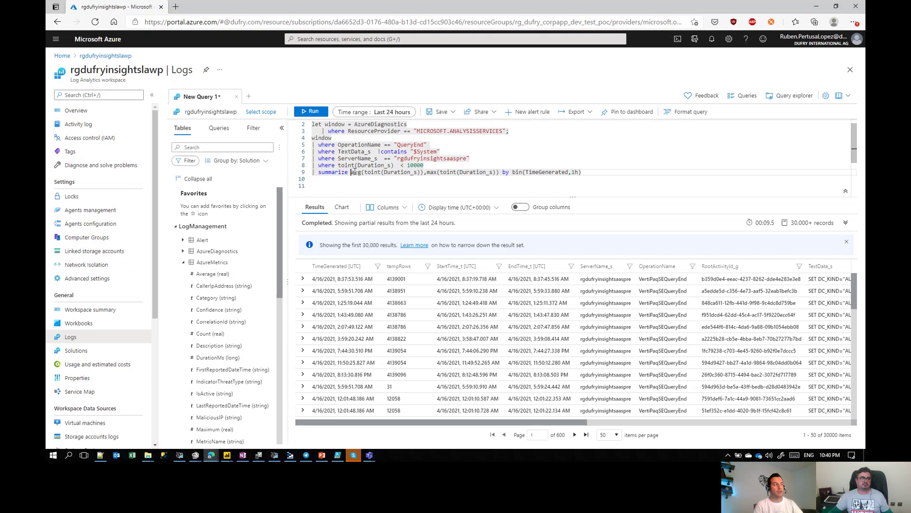
click(333, 173)
drag(332, 175, 338, 174)
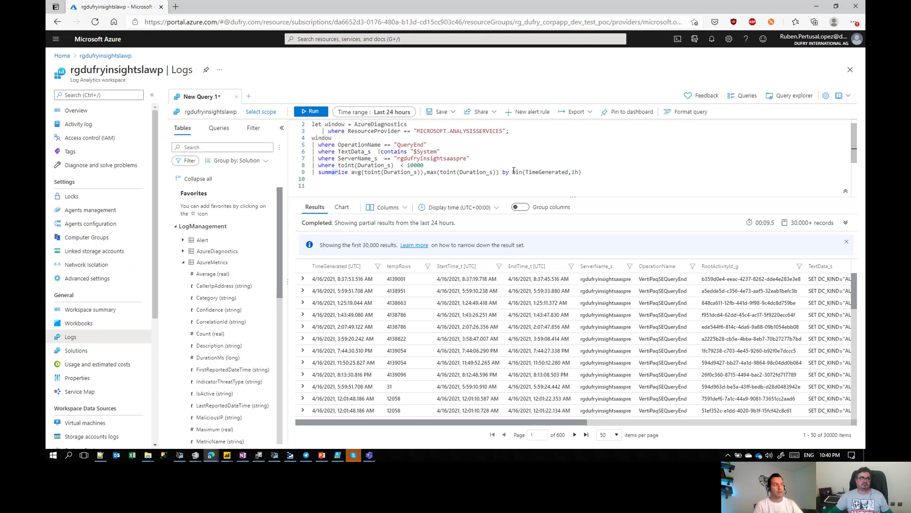
drag(512, 172, 580, 173)
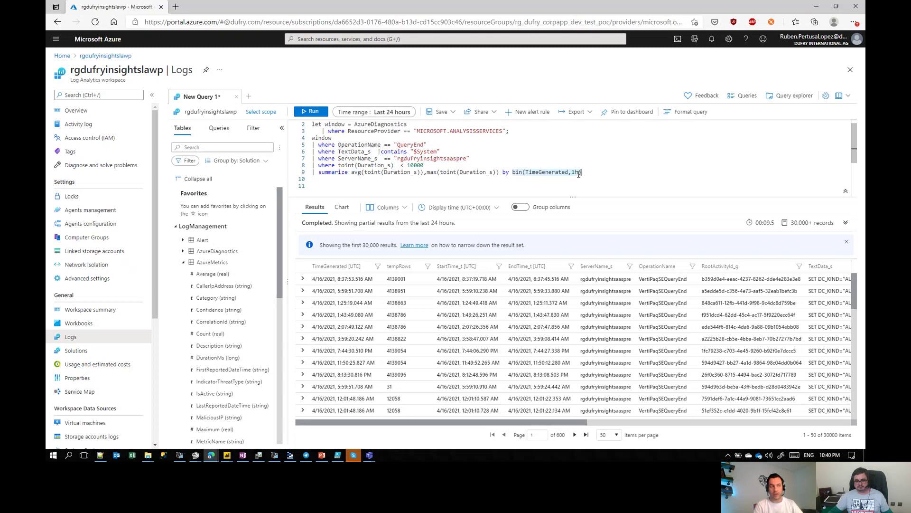
double_click(566, 172)
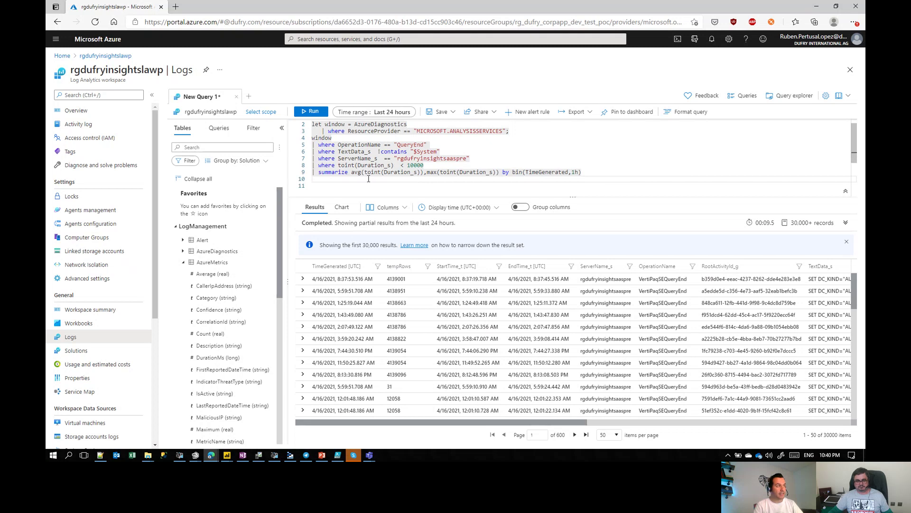
Add count() before the avg aggregation in the summarize line and run the query.
click(351, 172)
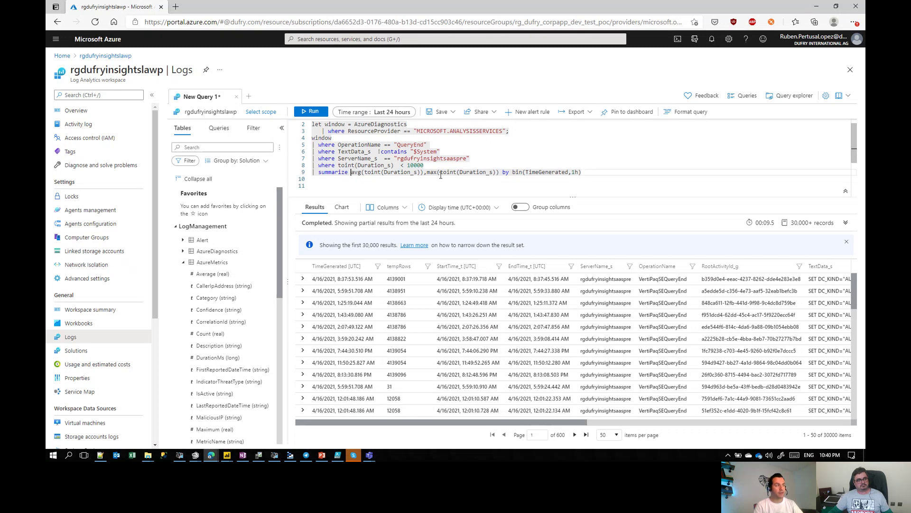
text(count())
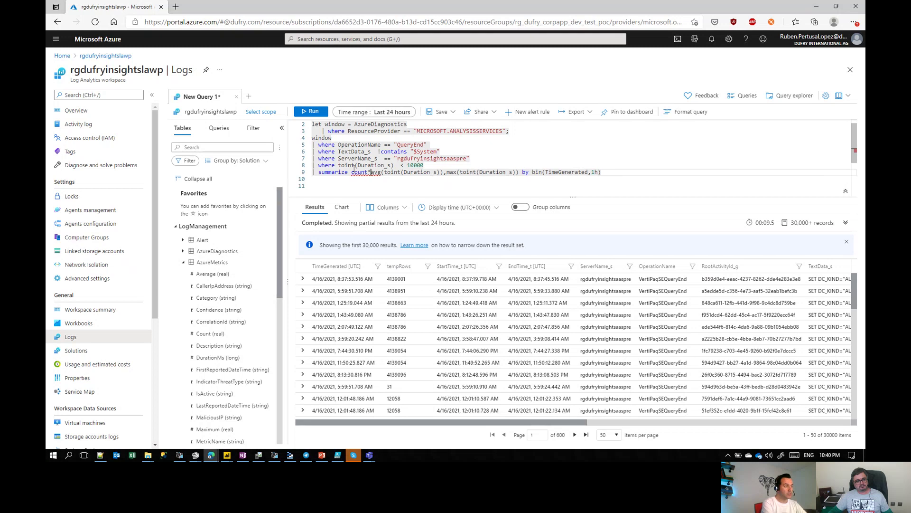
text(,)
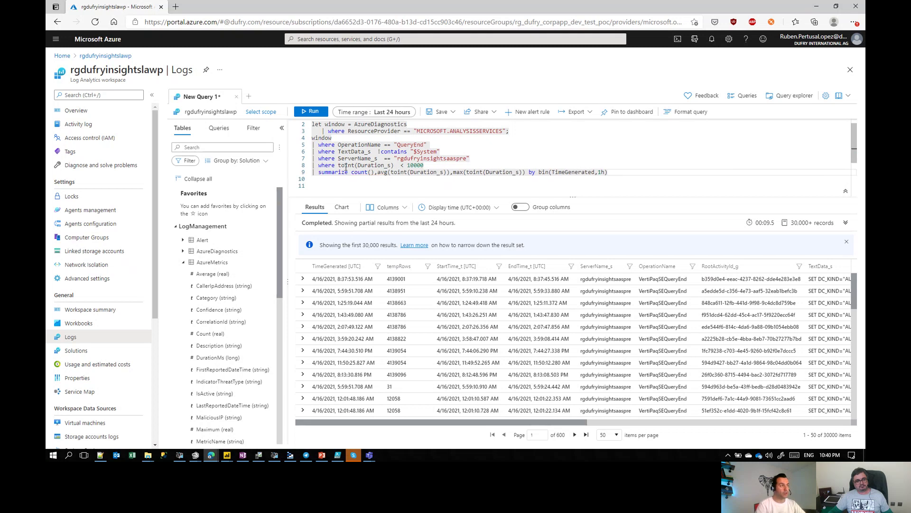
click(309, 113)
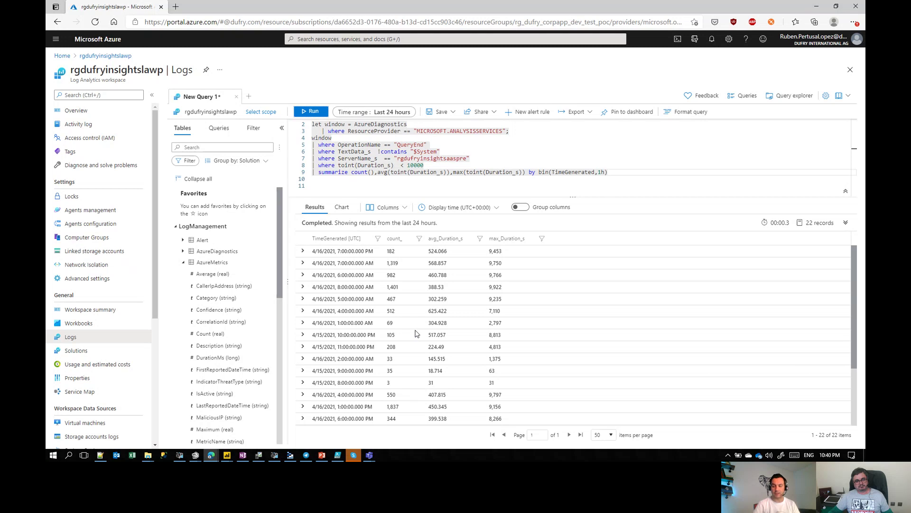
Export the query to Power BI as an M query, open the downloaded text file and copy its entire script.
click(588, 113)
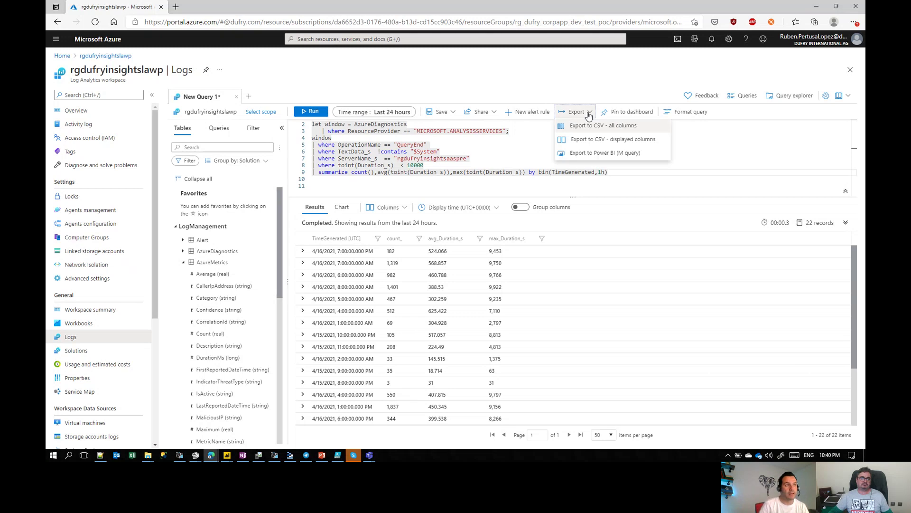
click(594, 157)
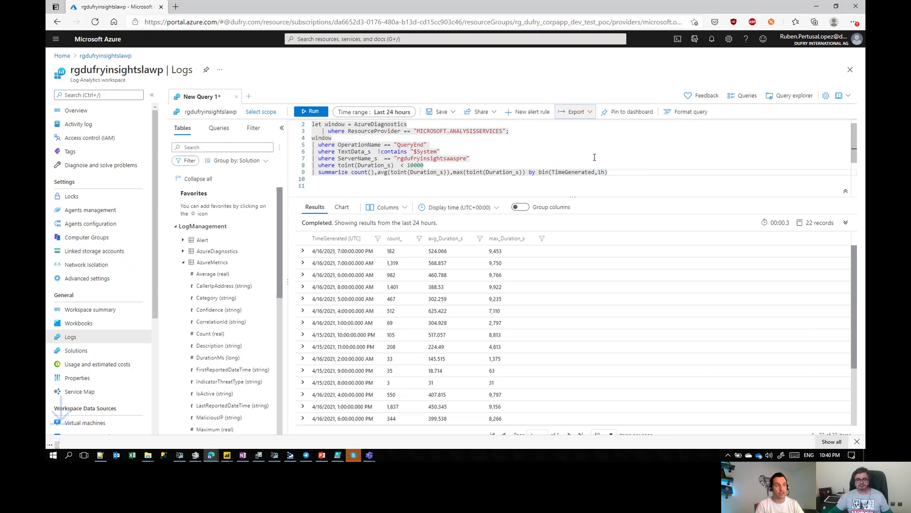
click(81, 434)
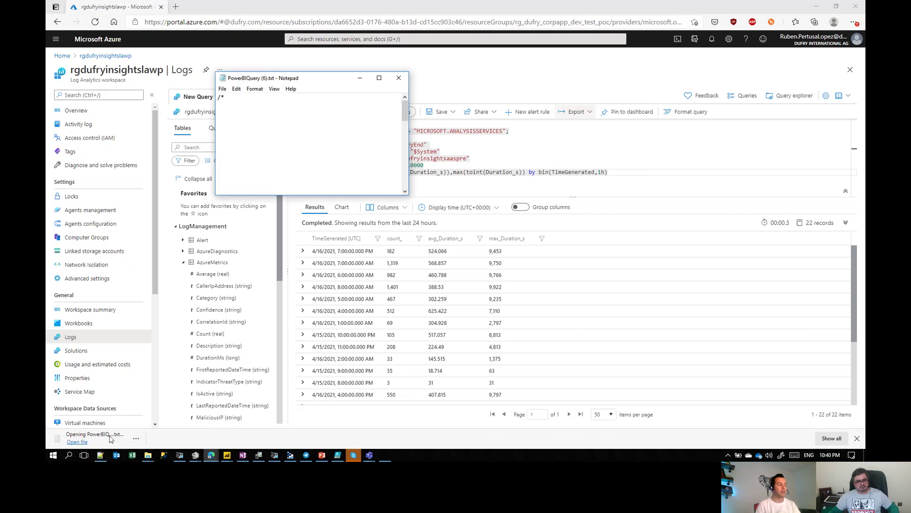
click(378, 77)
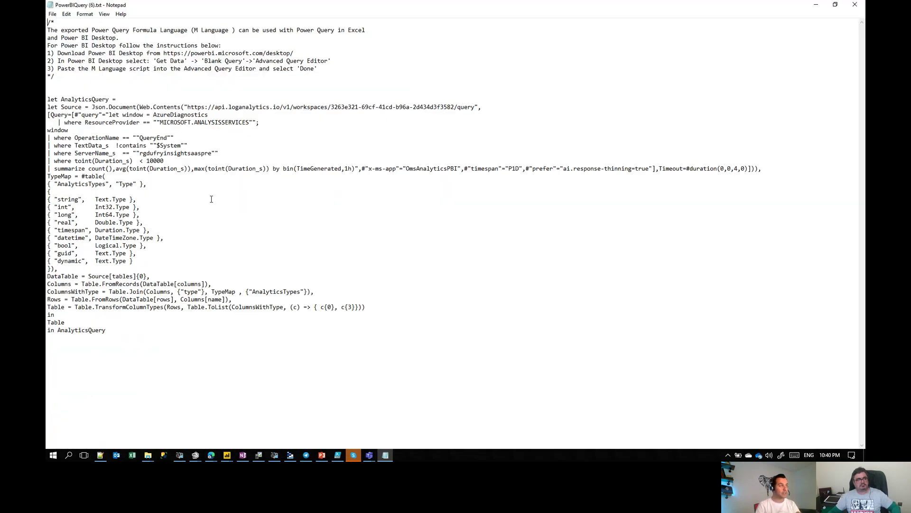
key(ctrl+a)
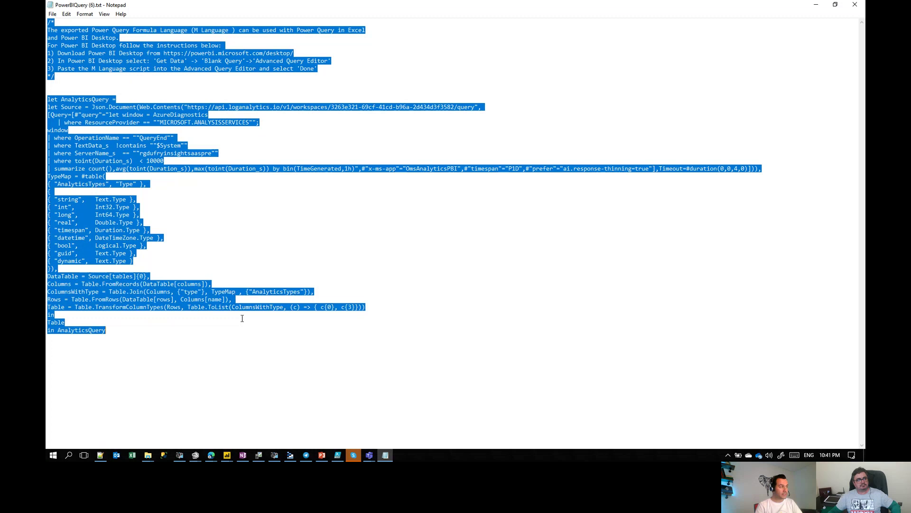
Switch to the Untitled Power BI Desktop report and create a blank query as a data source.
click(227, 457)
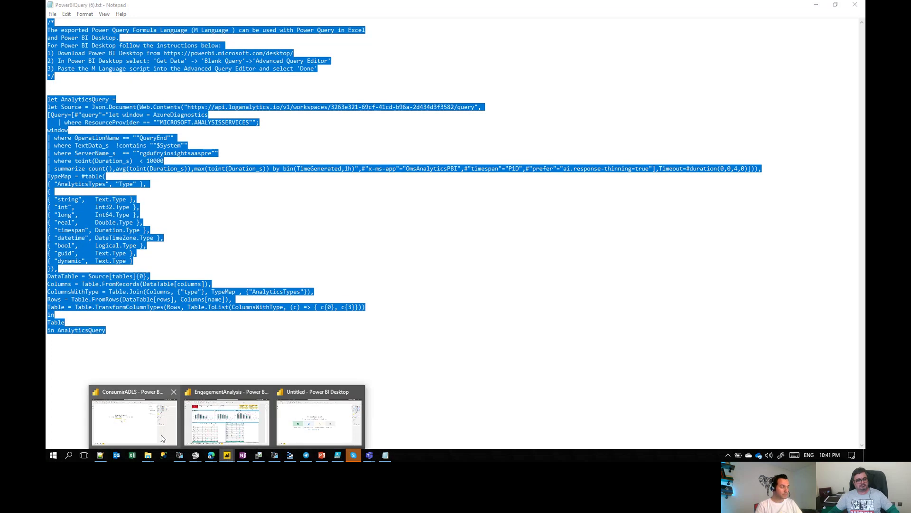
click(318, 415)
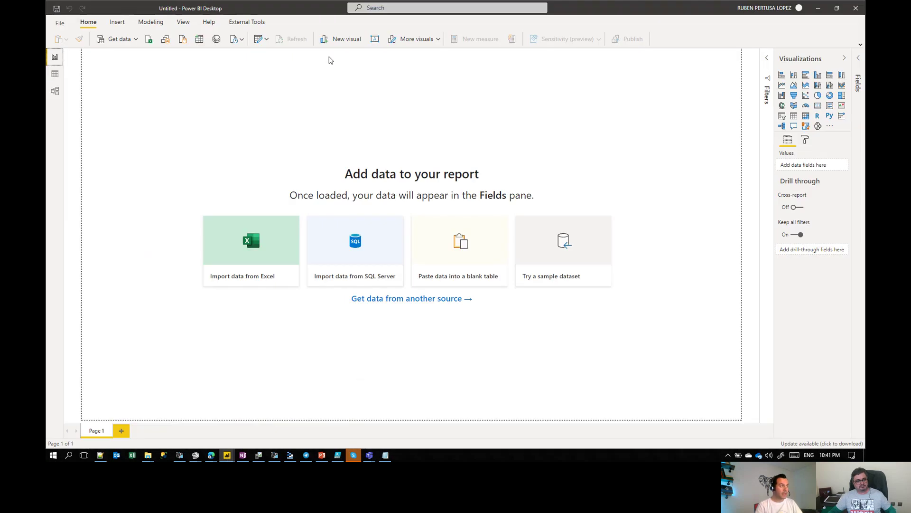
click(135, 39)
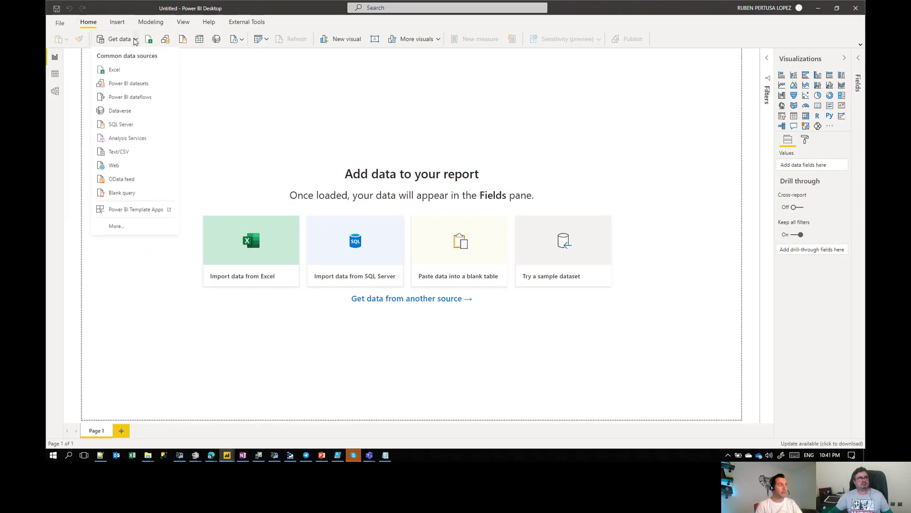
click(145, 194)
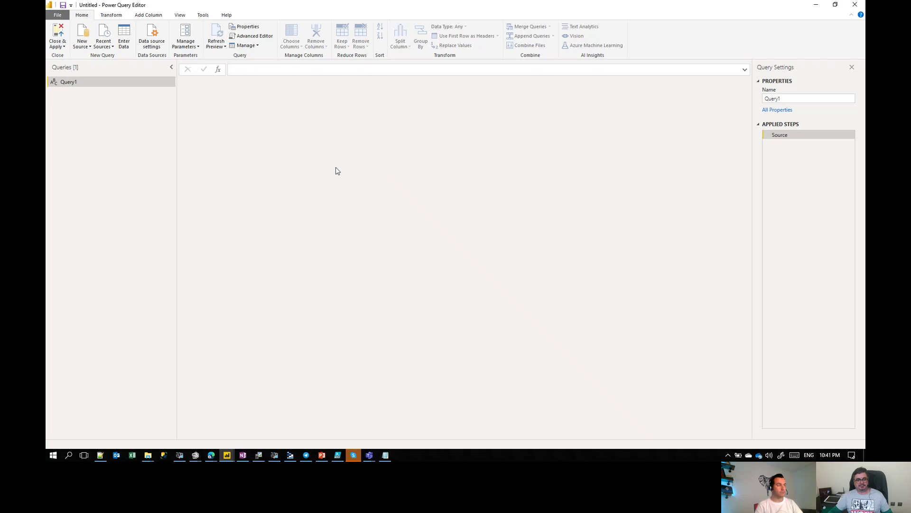
Replace the blank query's code in the Advanced Editor with the copied M script and apply it.
click(252, 36)
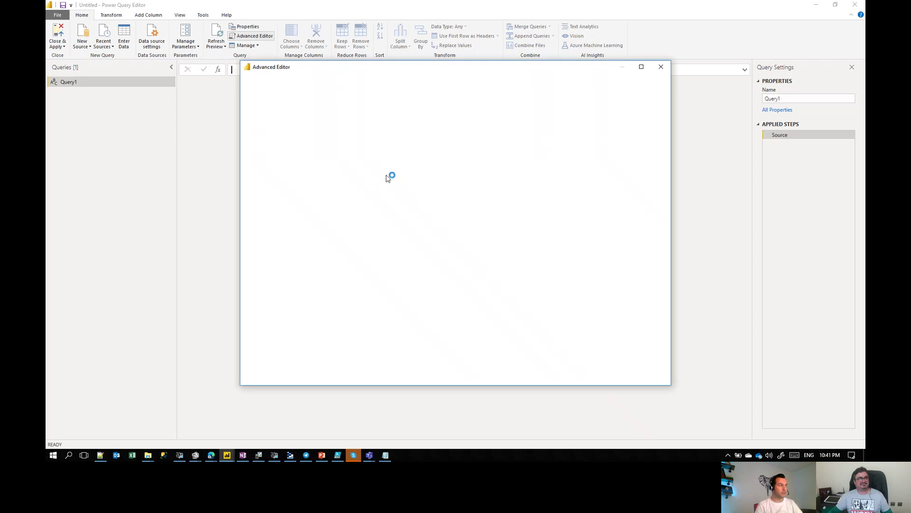
click(413, 195)
key(ctrl+a)
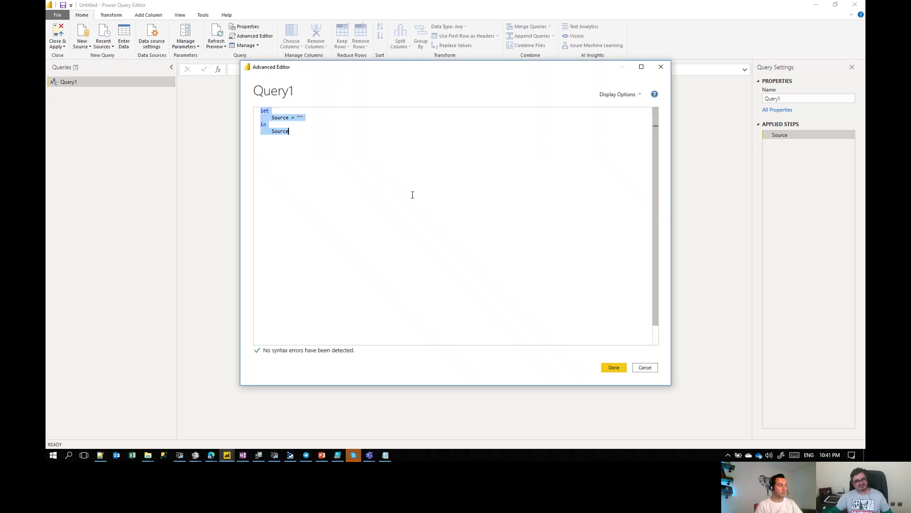
key(ctrl+v)
click(614, 368)
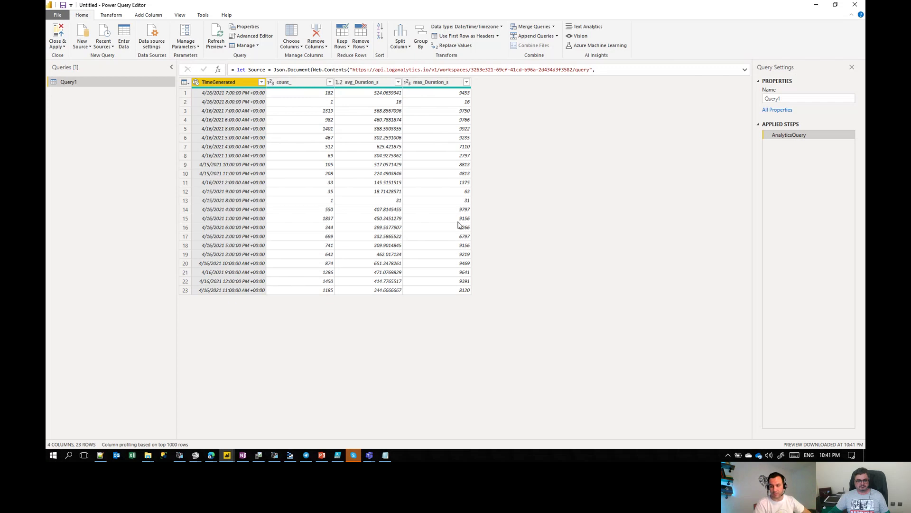
Switch to the PowerPoint presentation and start the slide show from the "Power BI Activity Log API" slide.
click(816, 5)
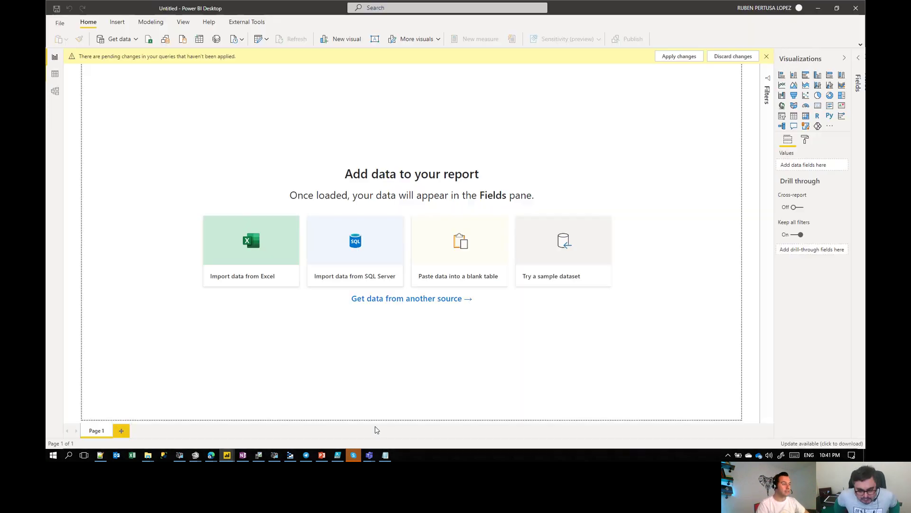
click(322, 455)
click(134, 401)
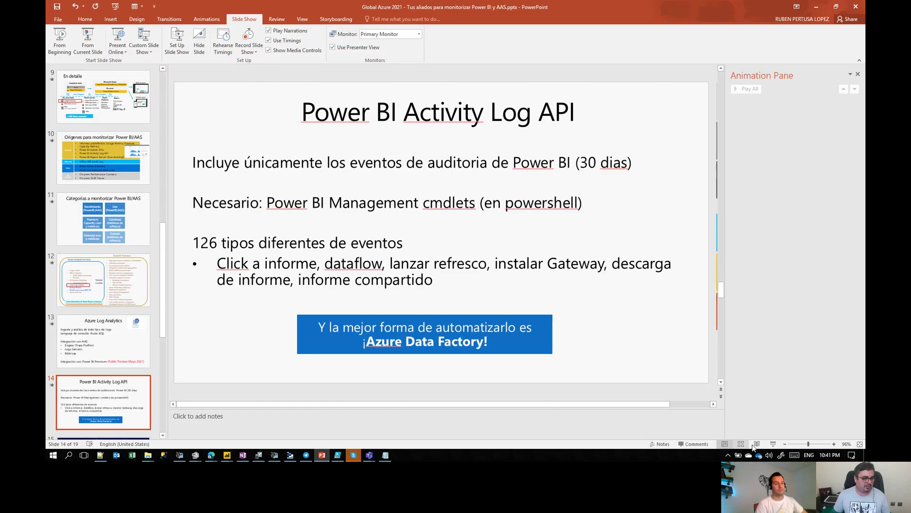
click(774, 443)
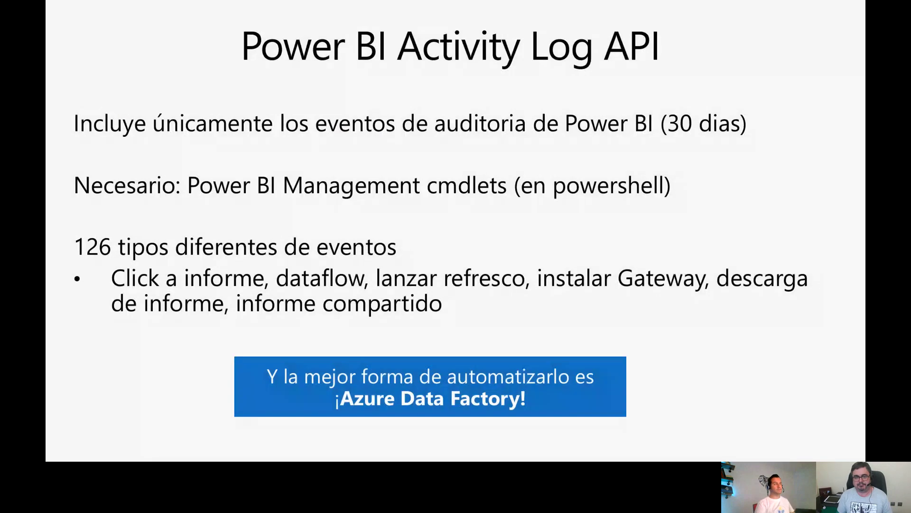
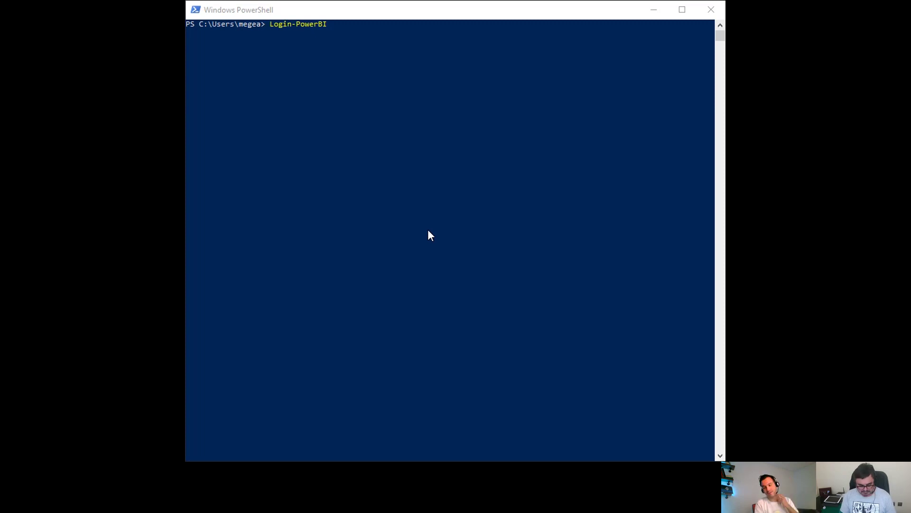
Run Login-PowerBI in Windows PowerShell to sign in to the Power BI service.
click(561, 212)
key(Return)
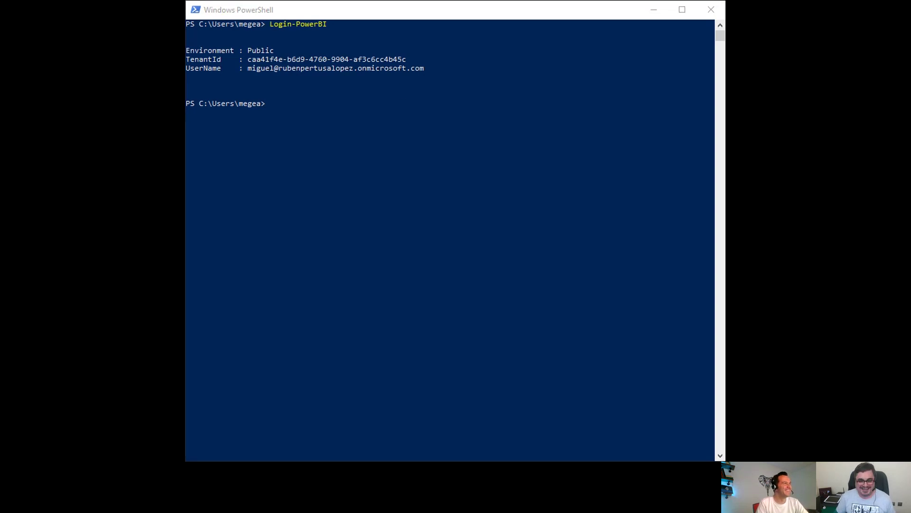
click(330, 96)
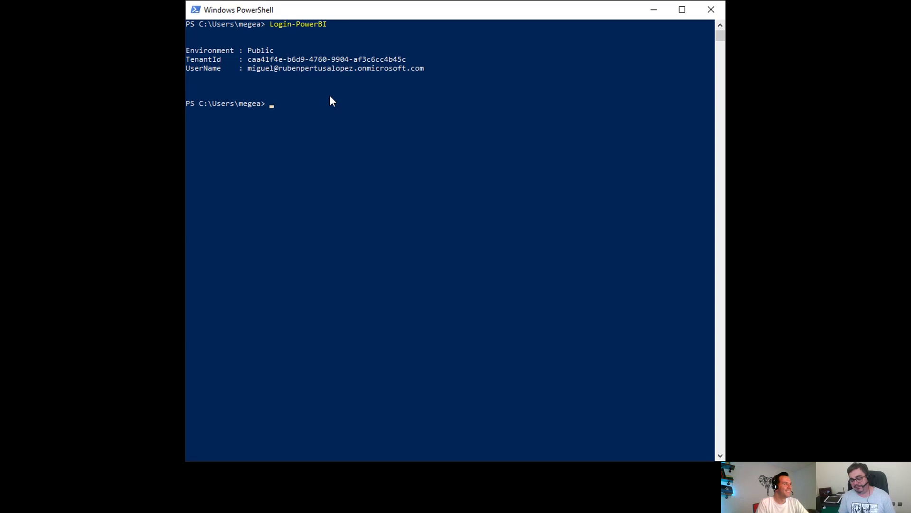
text($)
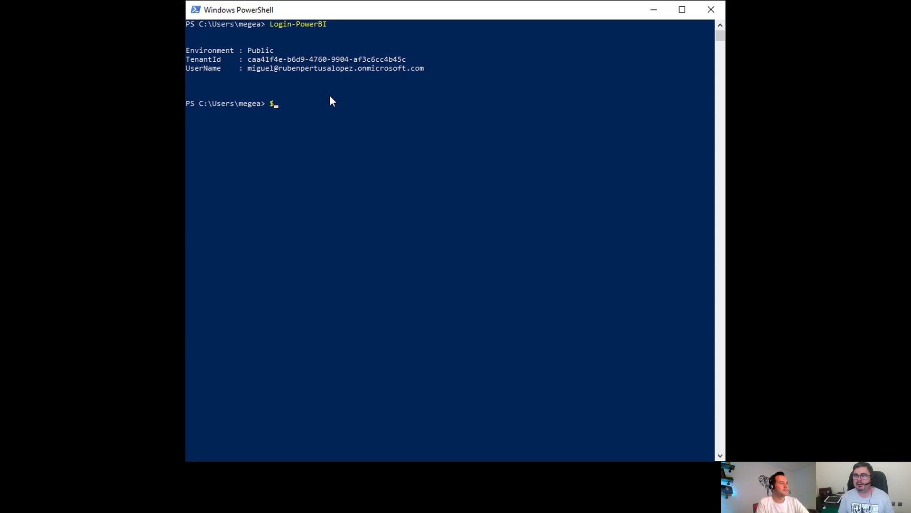
text(activdades= G)
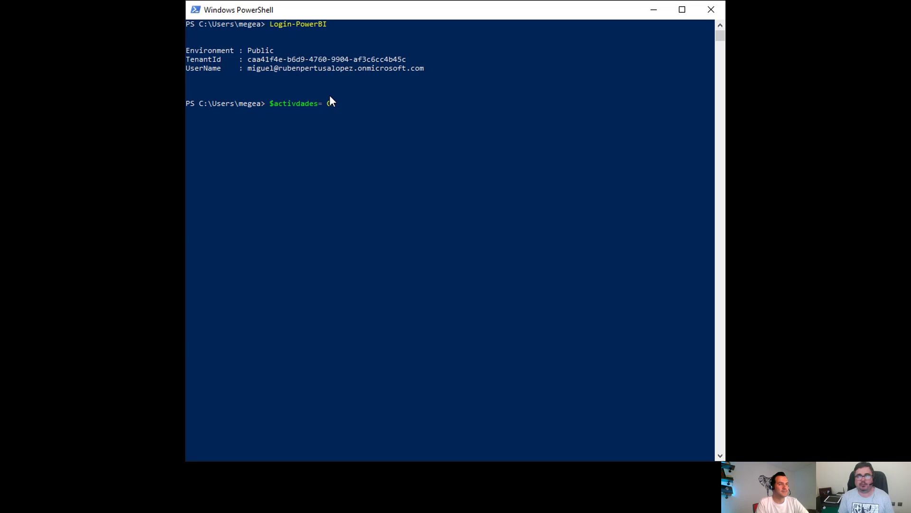
text(et-PowerbiActit)
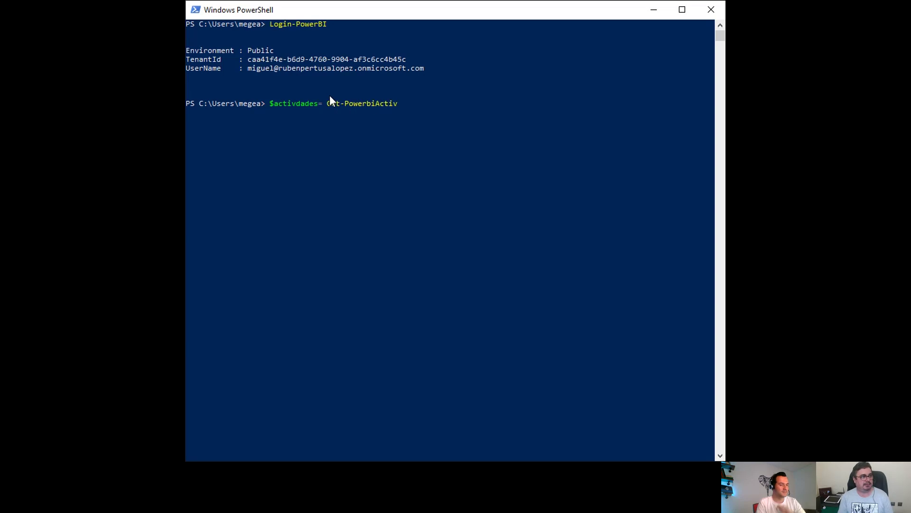
text(ityEvent)
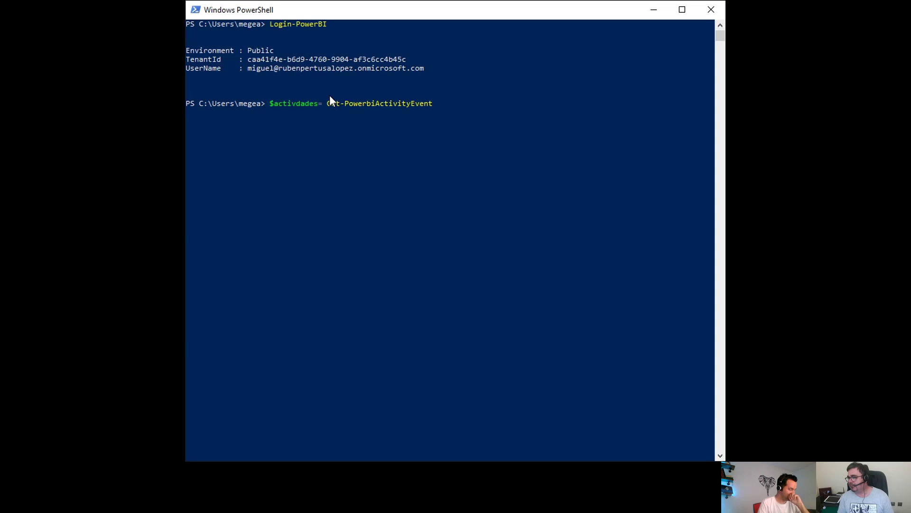
text( -)
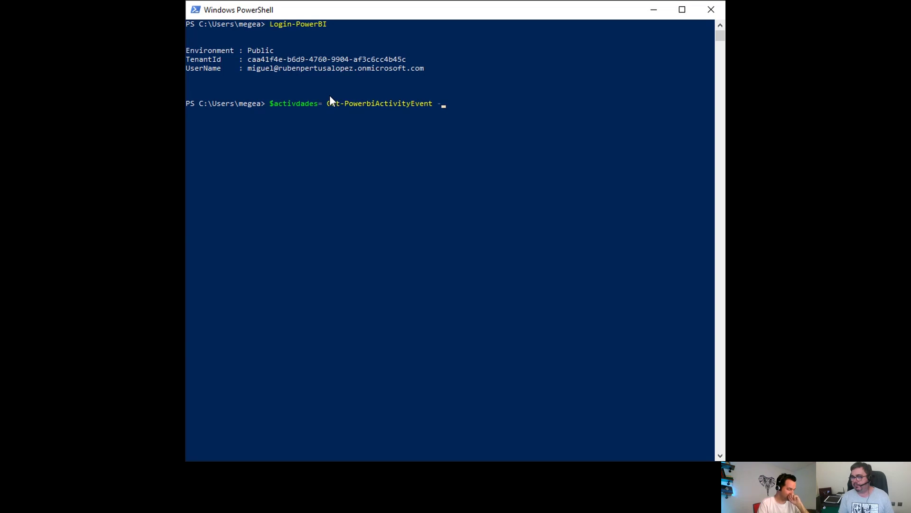
text(StartDate)
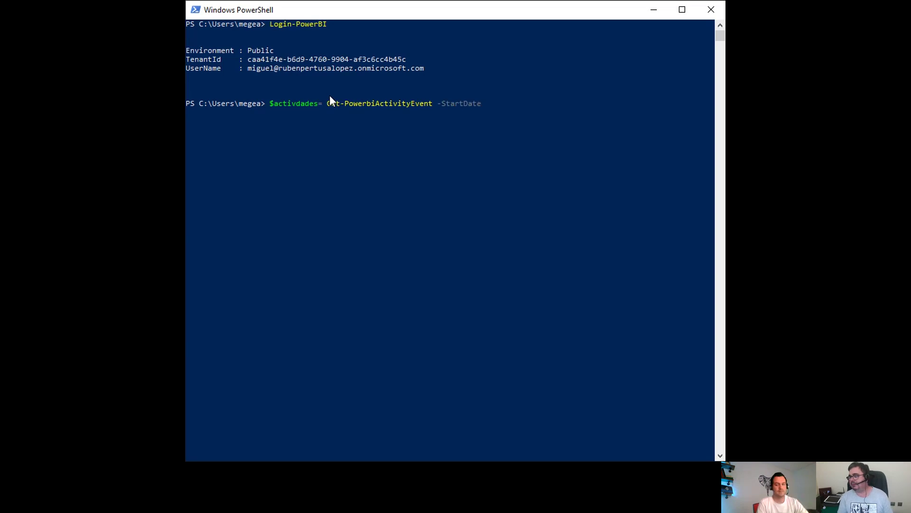
text( -)
key(ctrl+a)
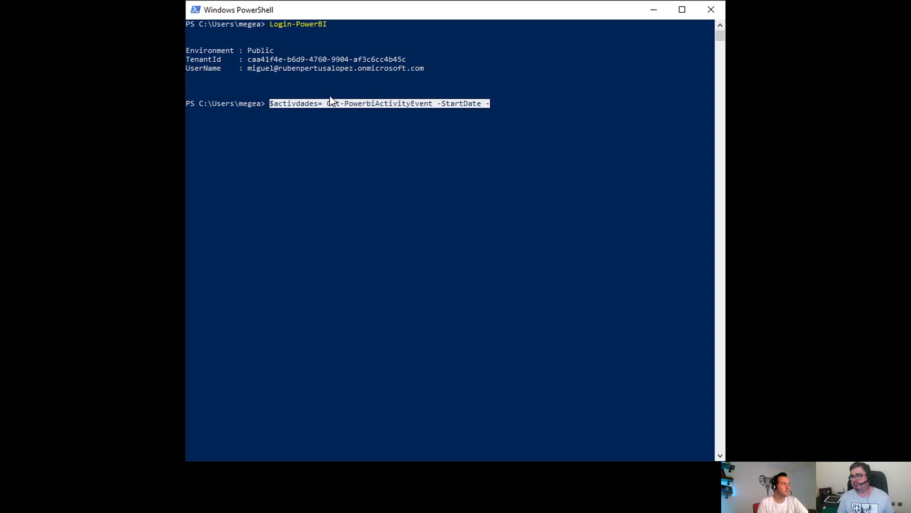
key(BackSpace)
text(PowerBIRESTAPI.ActivityLog(#date(2021,4,[Column1]), #date(2021,4,[Column1])))
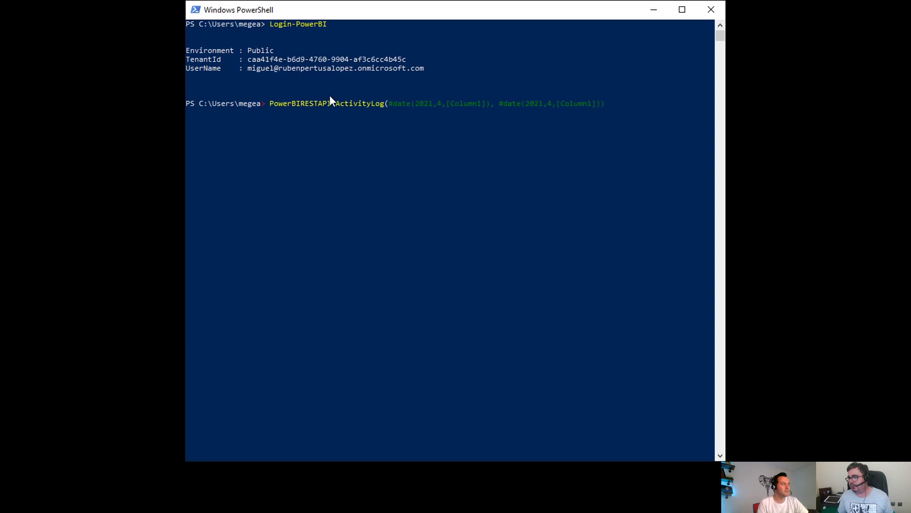
key(ctrl+a)
key(BackSpace)
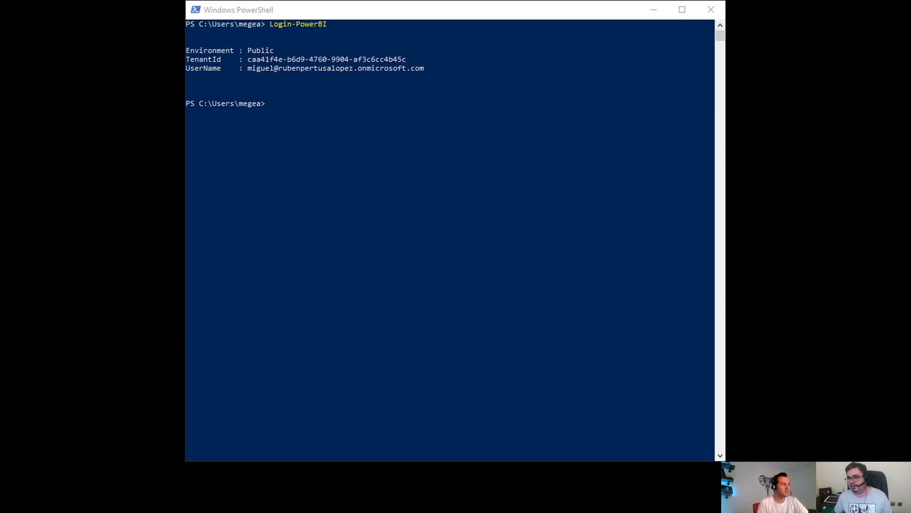
Run Get-PowerBiActivityEvent with -StartDateTime '2021-04-15T00:00:00' and -EndDateTime '2021-04-15T23:59:59', storing the output in the variable $activies.
click(369, 154)
text($activies = Get-PowerBiActivityEvent -StartDateTime '2021-04-15T00:00:00' -EndDateTime '2021-04-15T23:59:59')
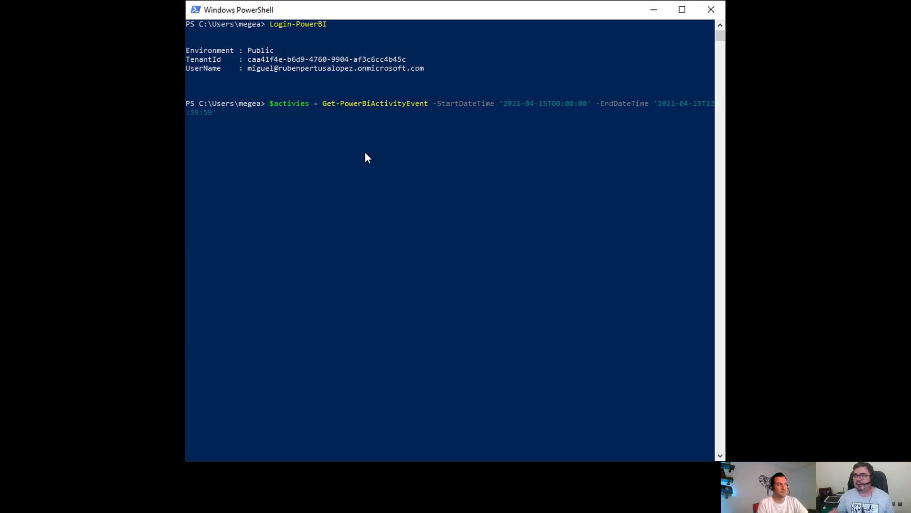
key(Return)
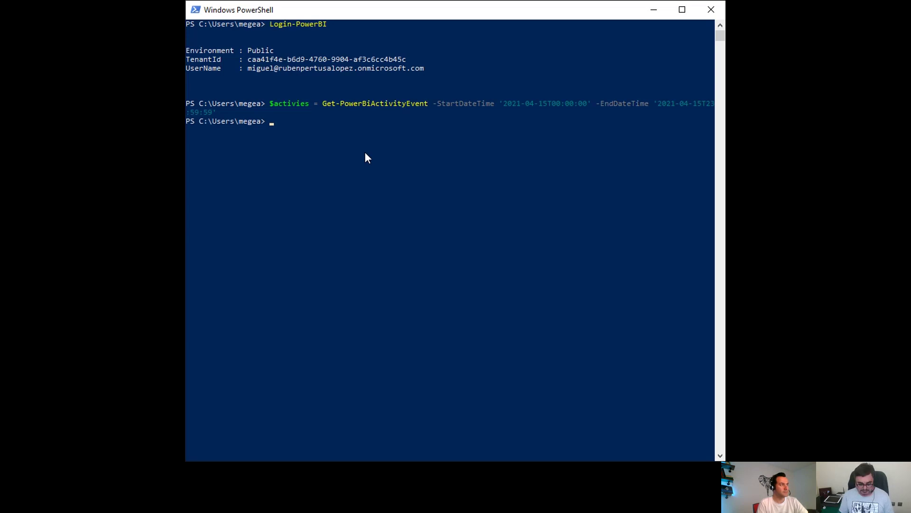
Print the contents of the $activies variable in the console to view the activity events.
text($ac)
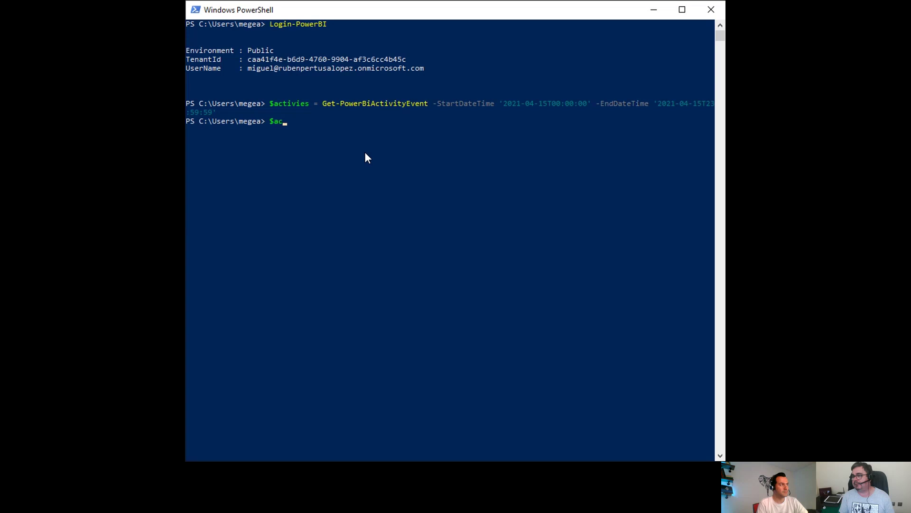
key(Tab)
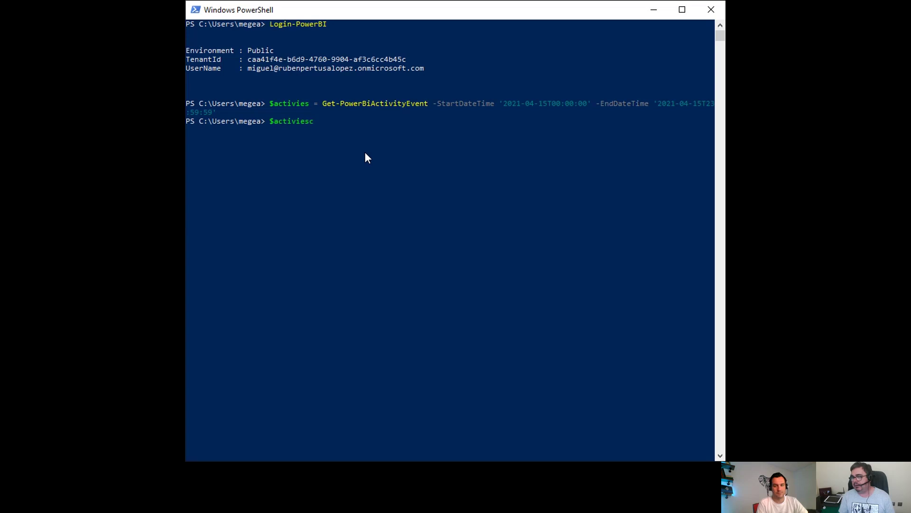
key(Return)
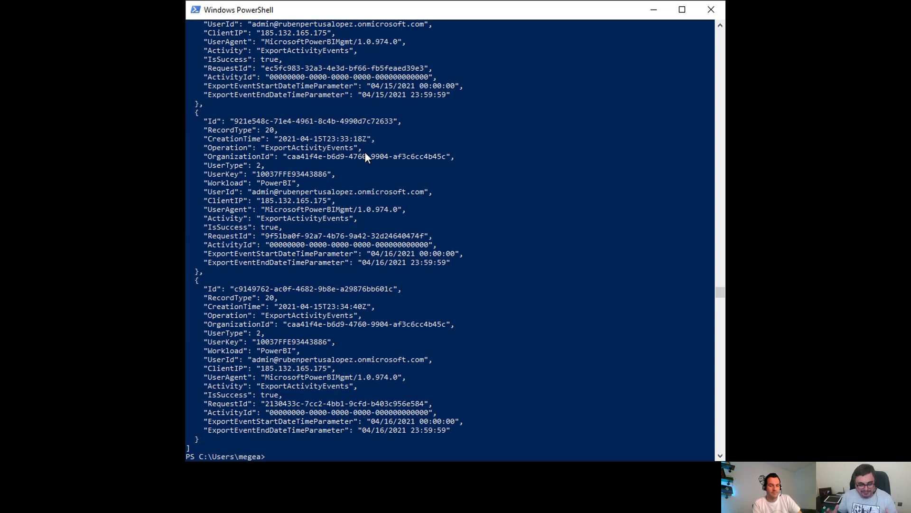
Redirect the contents of $activies to a file named sss.
text($activies >)
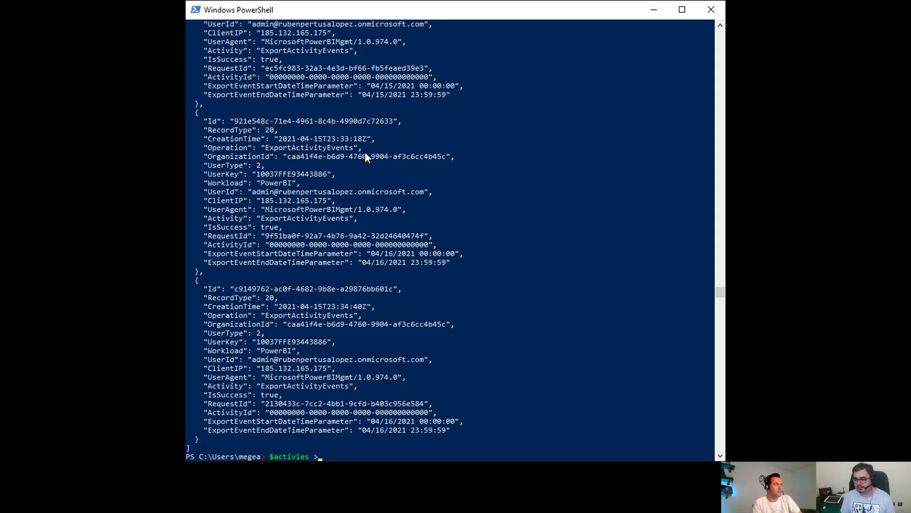
text(sss)
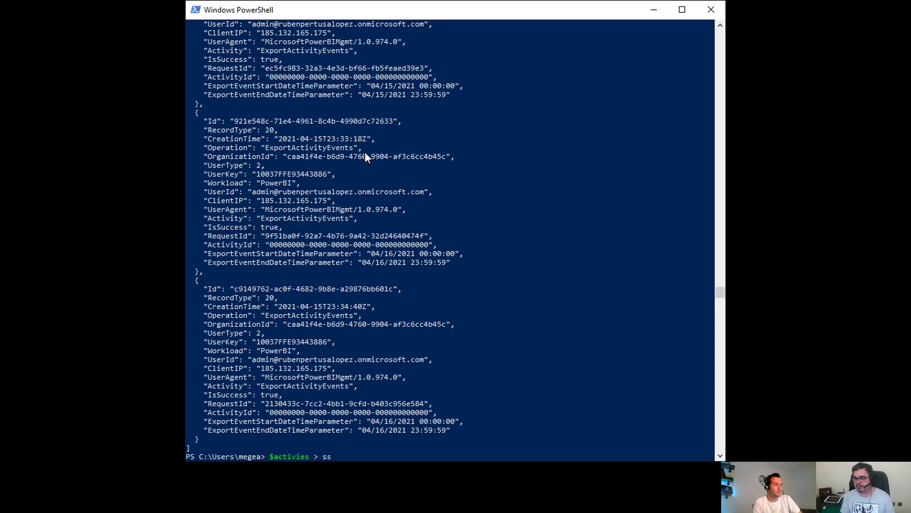
key(Return)
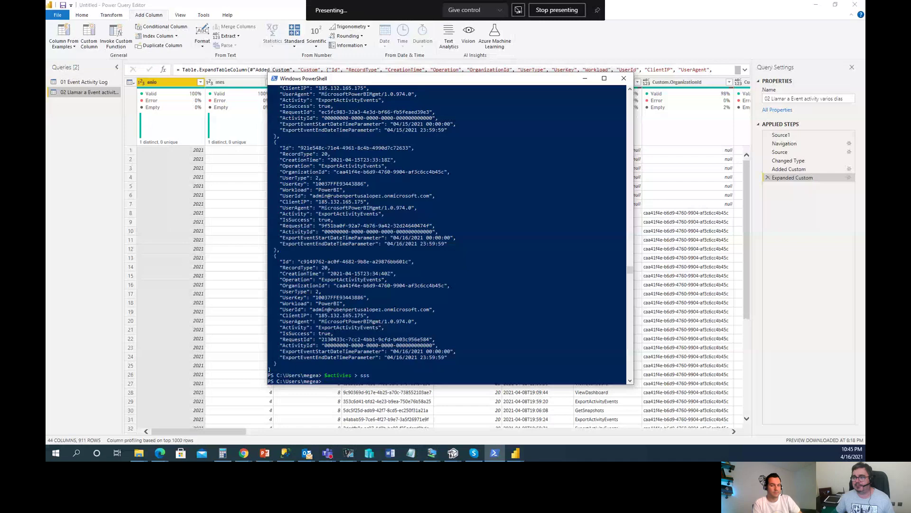
Minimize the PowerShell and browser windows and switch back to the Power Query Editor of the Untitled report.
click(585, 79)
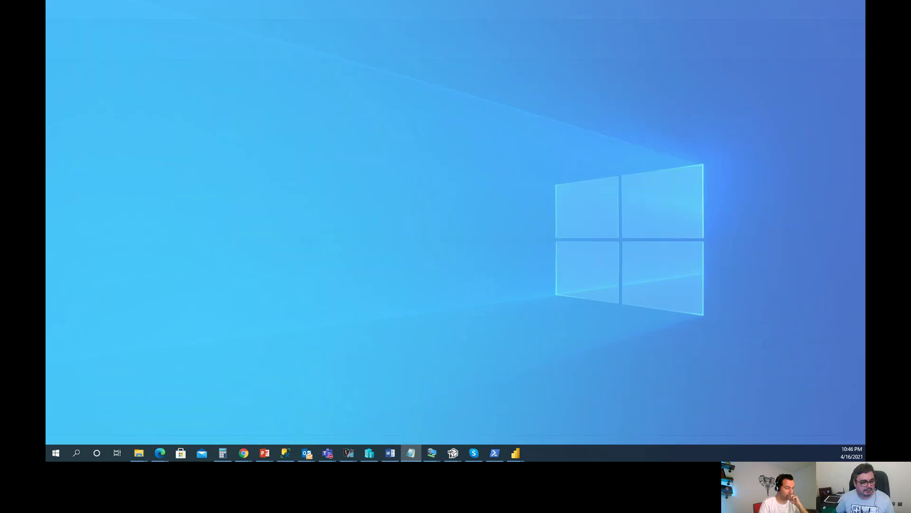
key(alt+Tab)
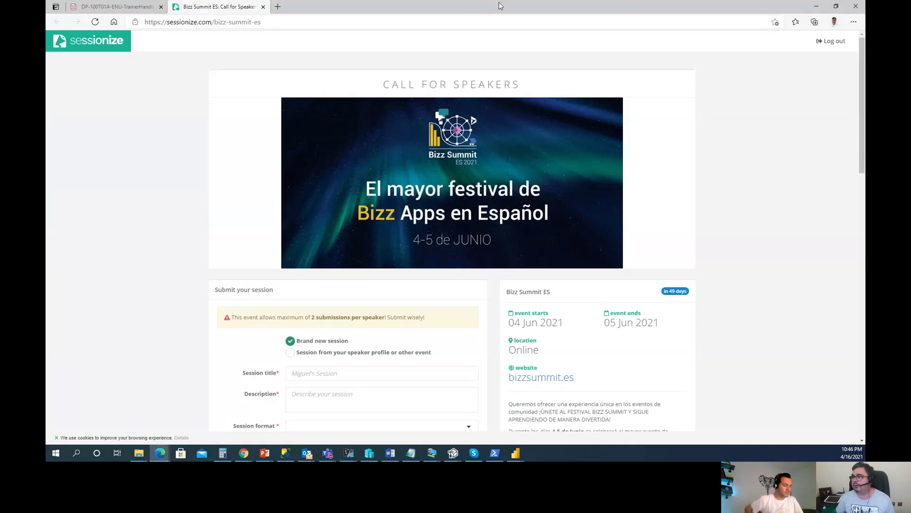
click(817, 6)
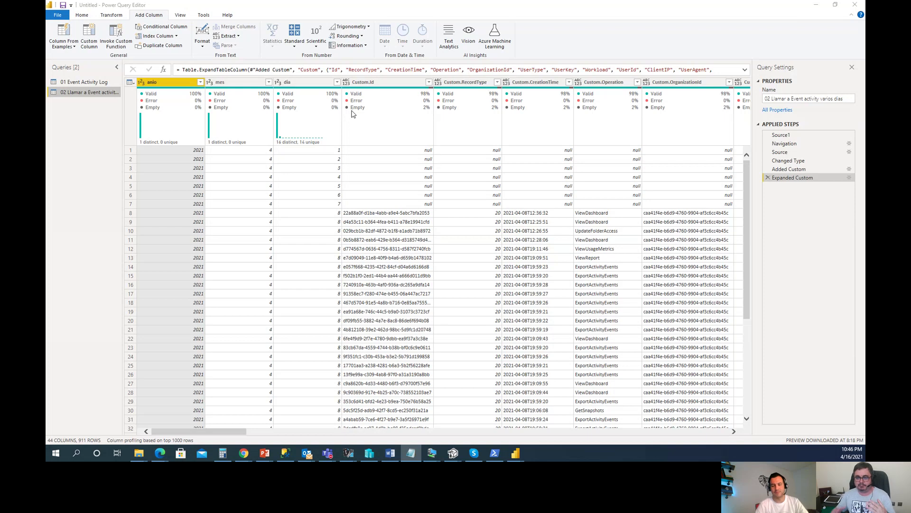
In the 01 Event Activity Log query, go to the Source step and navigate into the Functions data, replacing the subsequent steps.
mouse_move(352, 114)
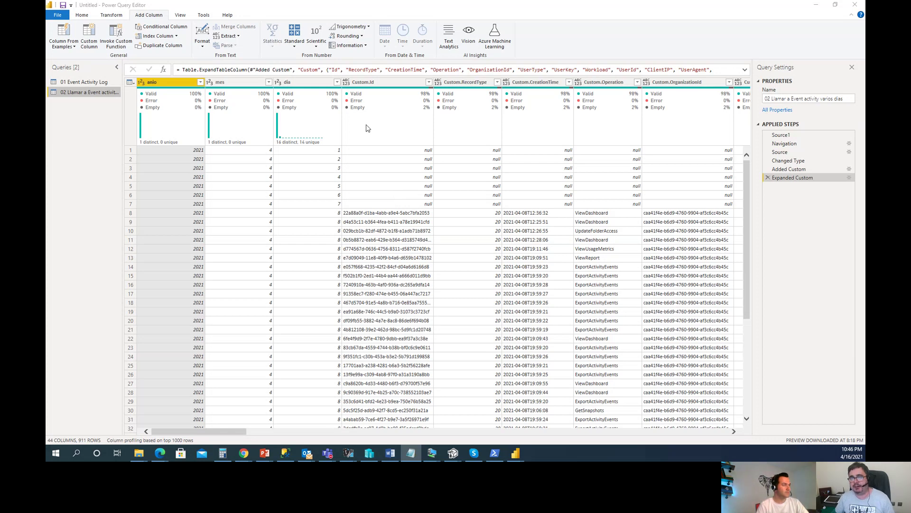
click(86, 83)
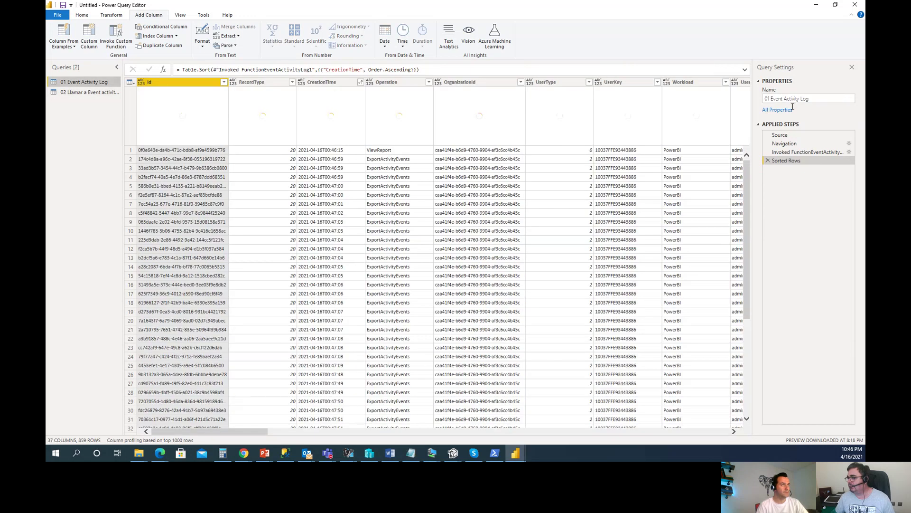
click(806, 135)
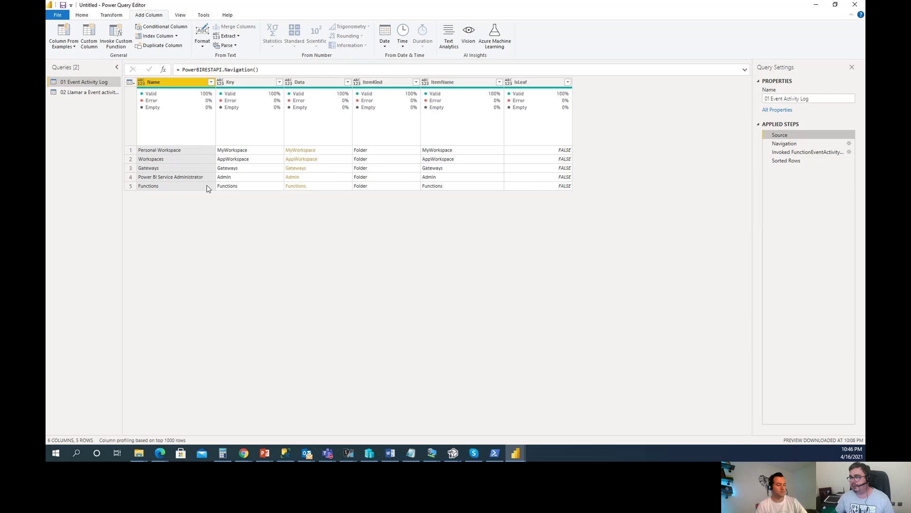
click(295, 188)
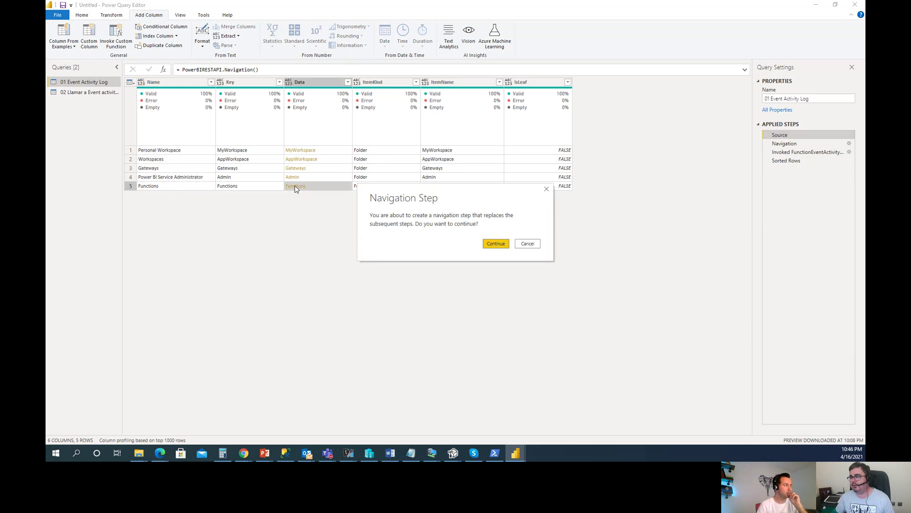
click(496, 244)
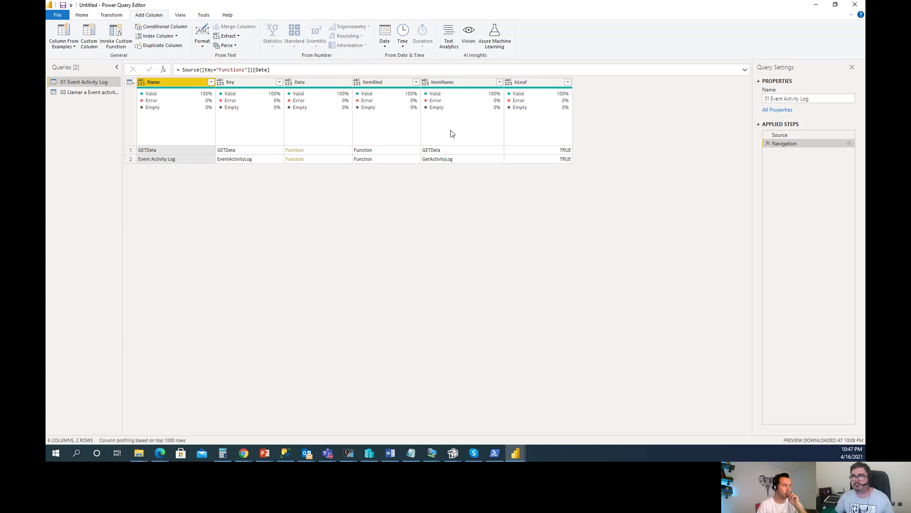
Examine the anio, mes and dia columns of the second query and compare its Added Custom and Expanded Custom steps.
click(82, 93)
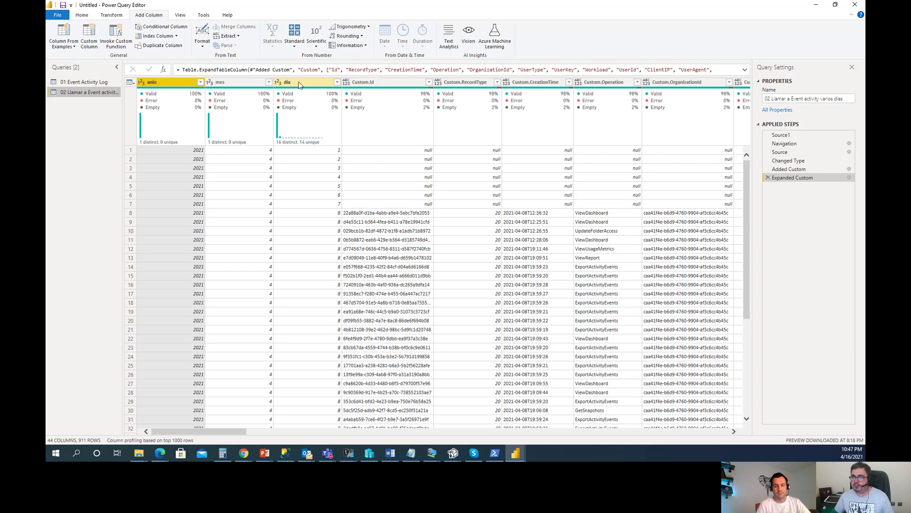
mouse_move(151, 109)
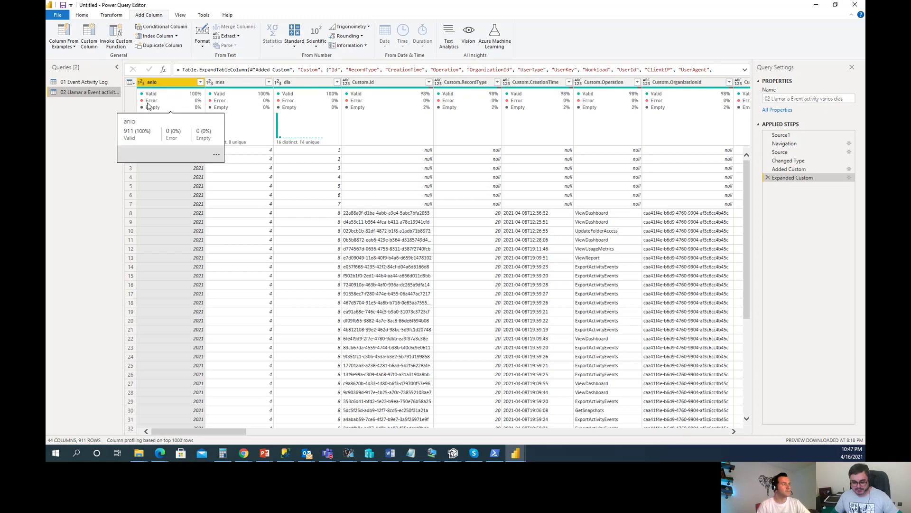
mouse_move(138, 73)
mouse_down()
mouse_move(165, 90)
mouse_move(362, 97)
mouse_move(344, 96)
mouse_up()
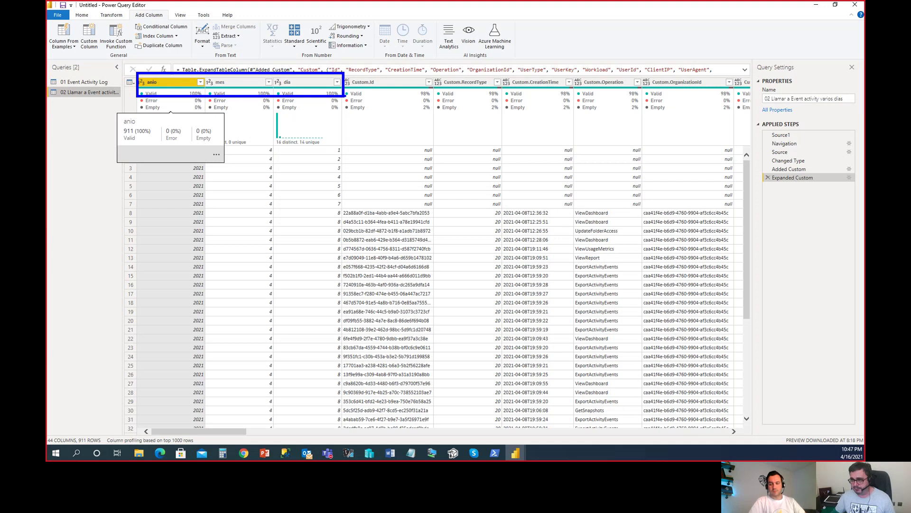
key(Escape)
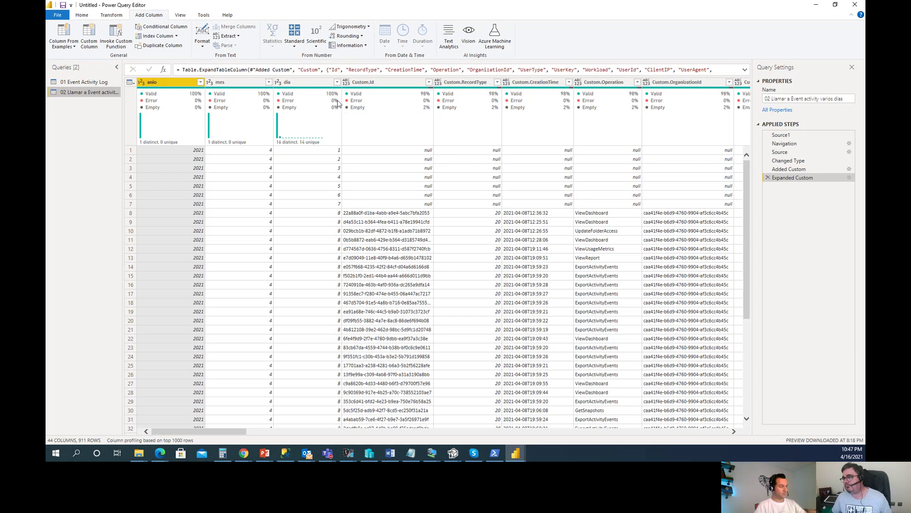
click(807, 170)
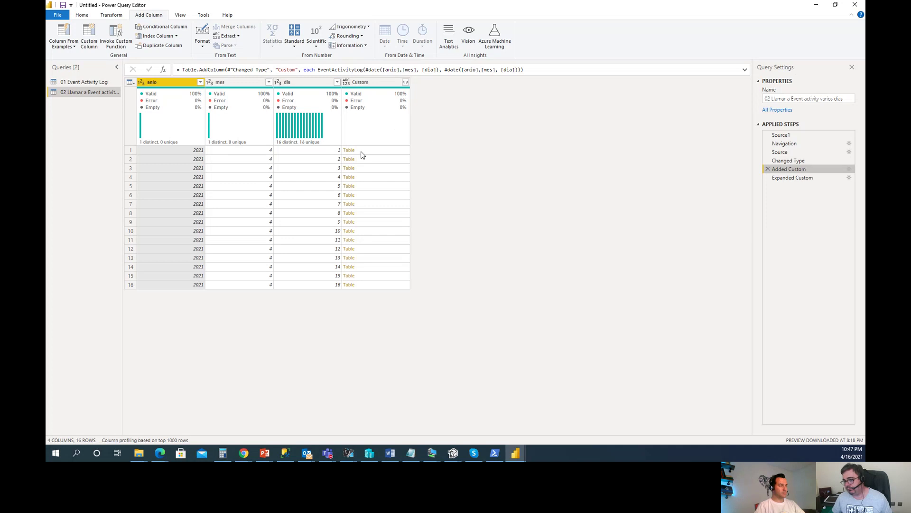
click(804, 179)
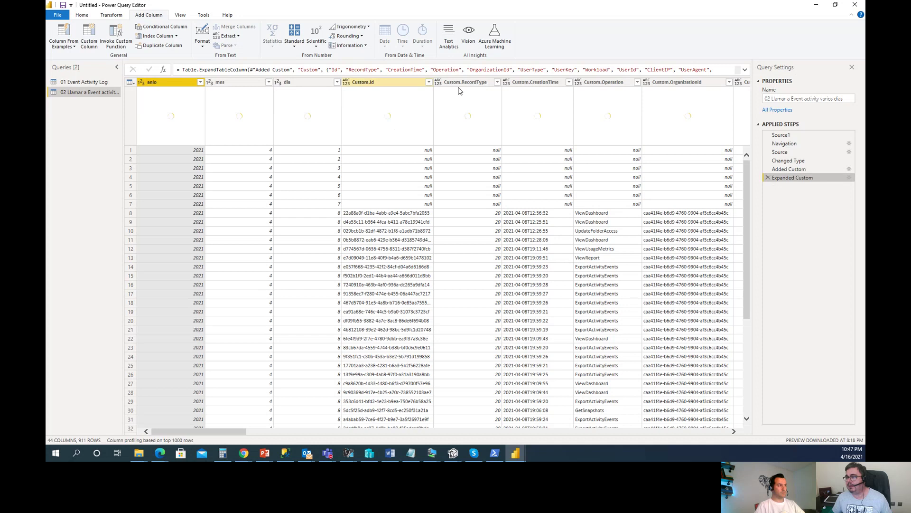
Filter the Custom.Operation column of the expanded events to keep only the ViewReport rows.
click(637, 82)
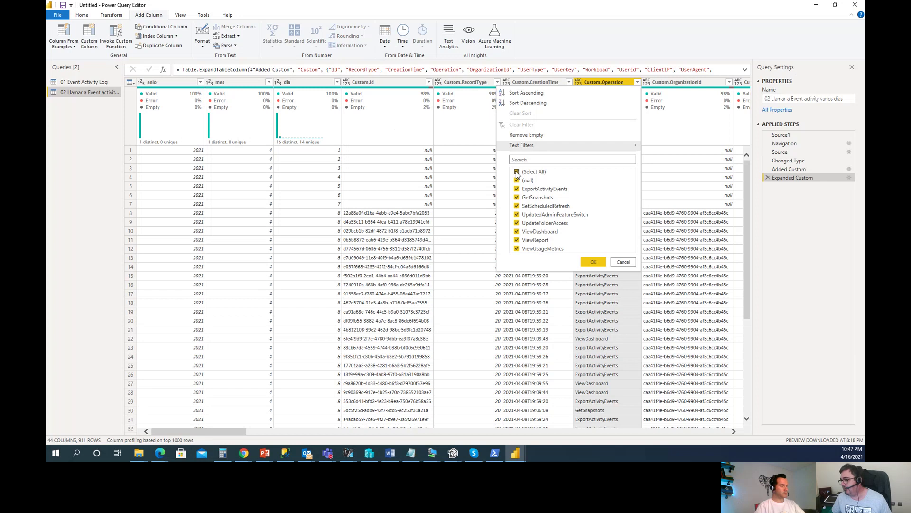
click(517, 172)
click(517, 189)
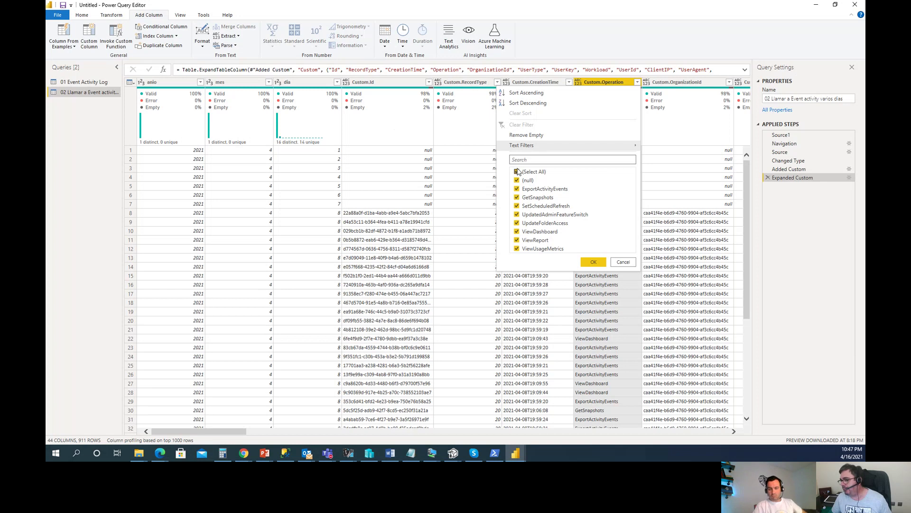
click(517, 172)
click(517, 241)
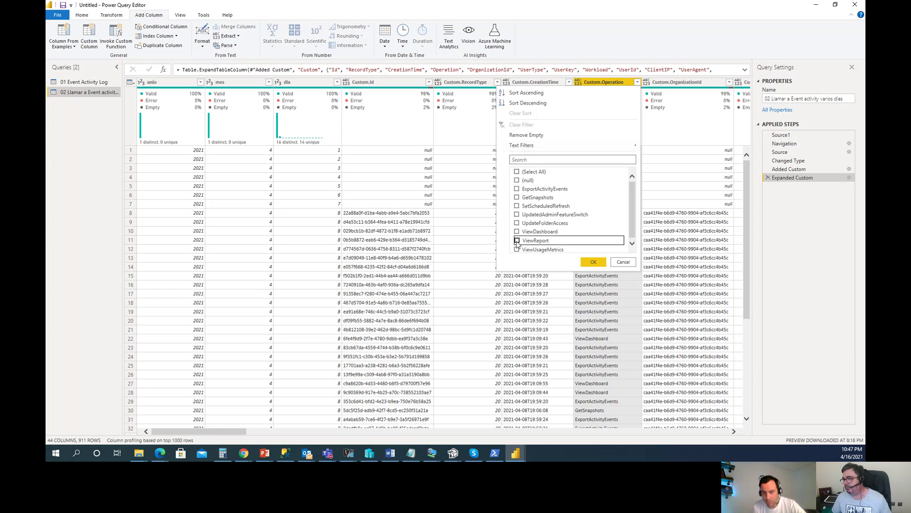
click(594, 263)
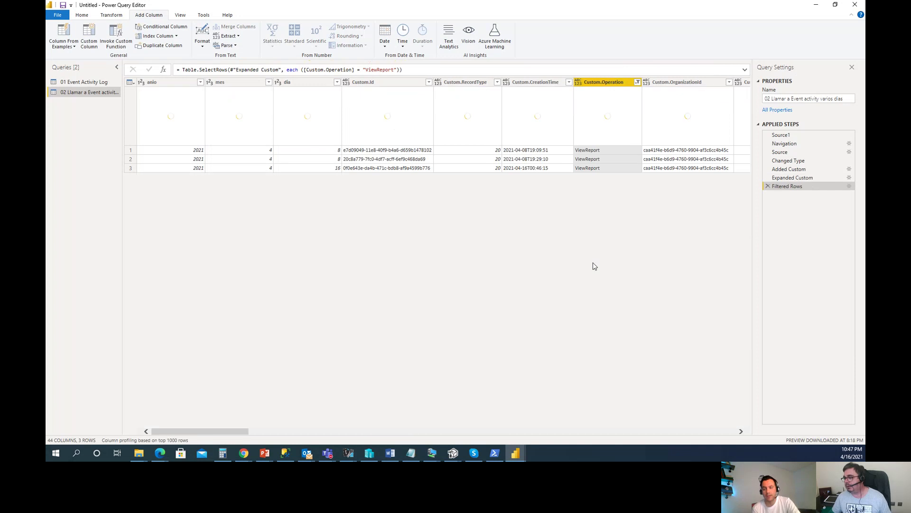
Examine the last ViewReport row from Custom.RecordType through Custom.UserKey, comparing the user keys across the filtered rows.
click(494, 170)
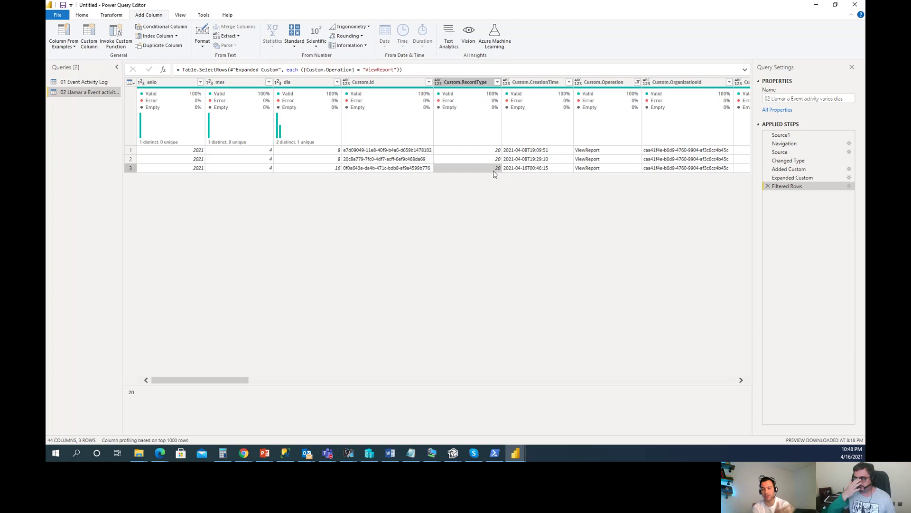
key(Right)
key(Right)
key(Right)
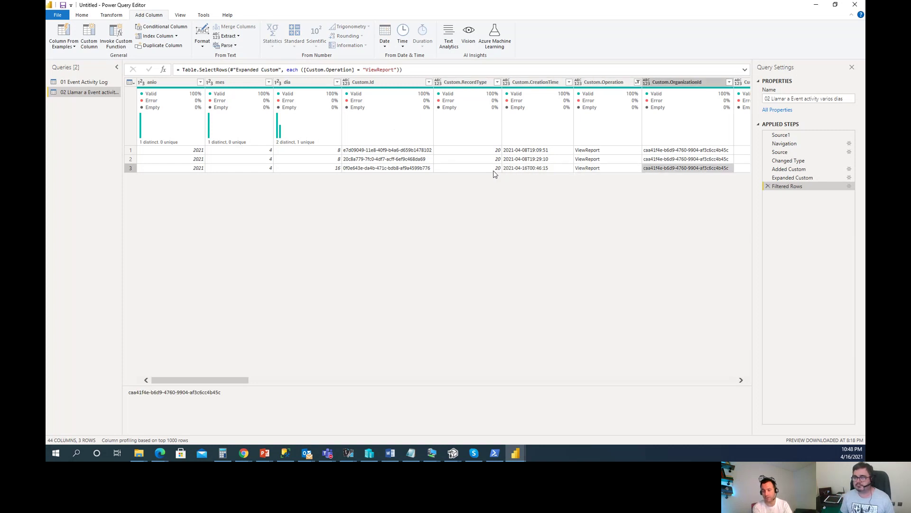
key(Right)
key(Right)
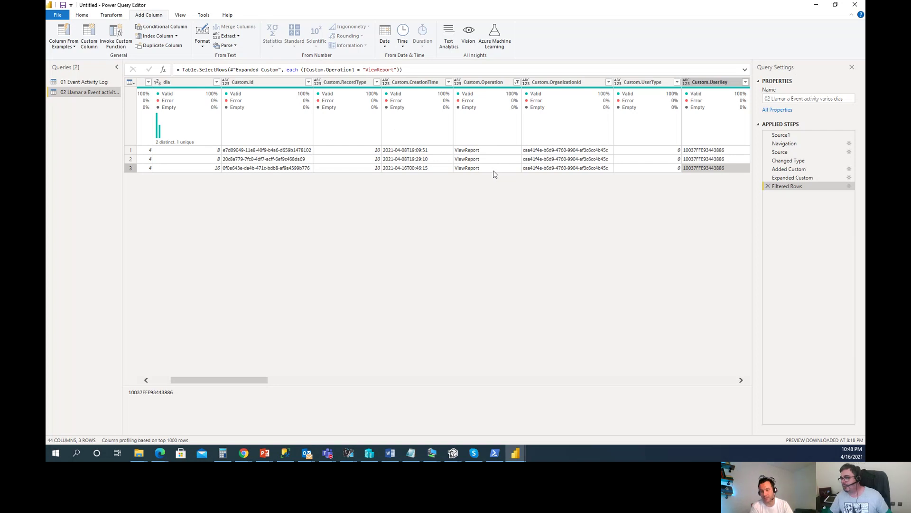
key(Right)
key(Left)
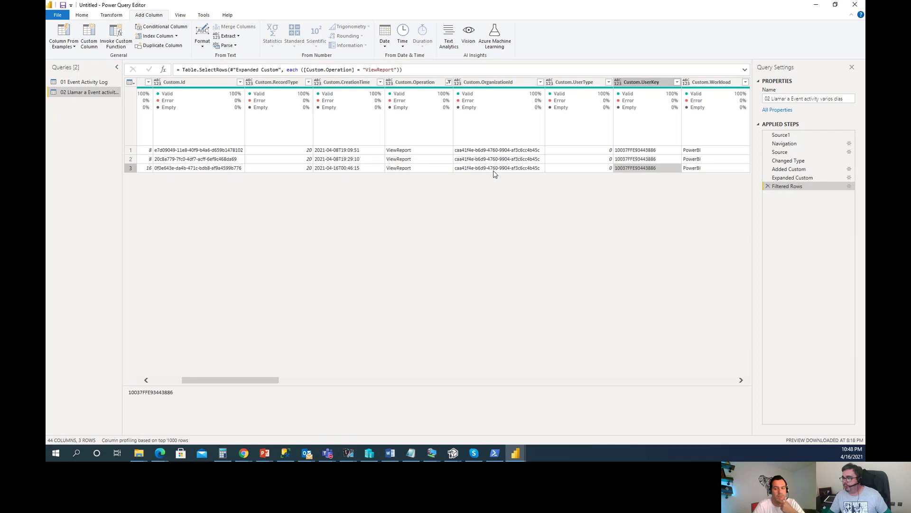
key(Up)
key(Up)
key(Down)
key(Down)
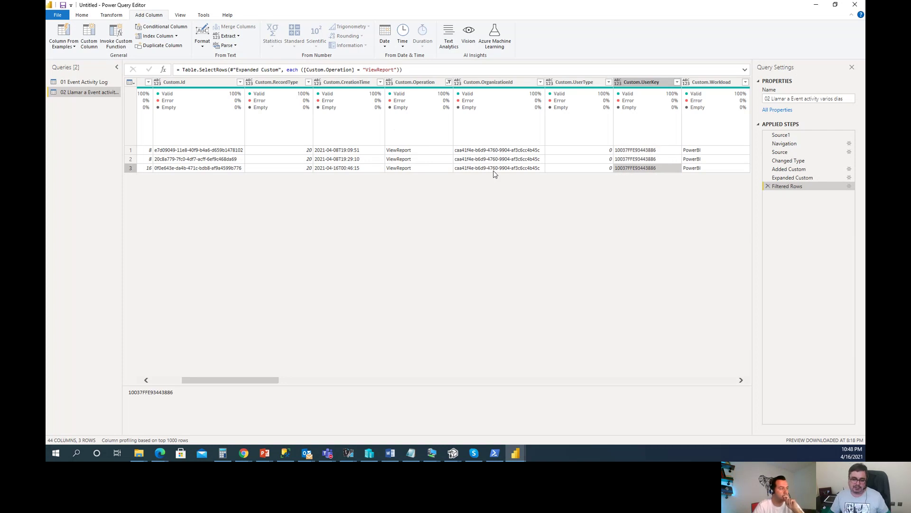
Examine the Custom.Workload, Custom.UserId, Custom.ClientIP, Custom.UserAgent and Custom.Activity values of the filtered events.
key(Right)
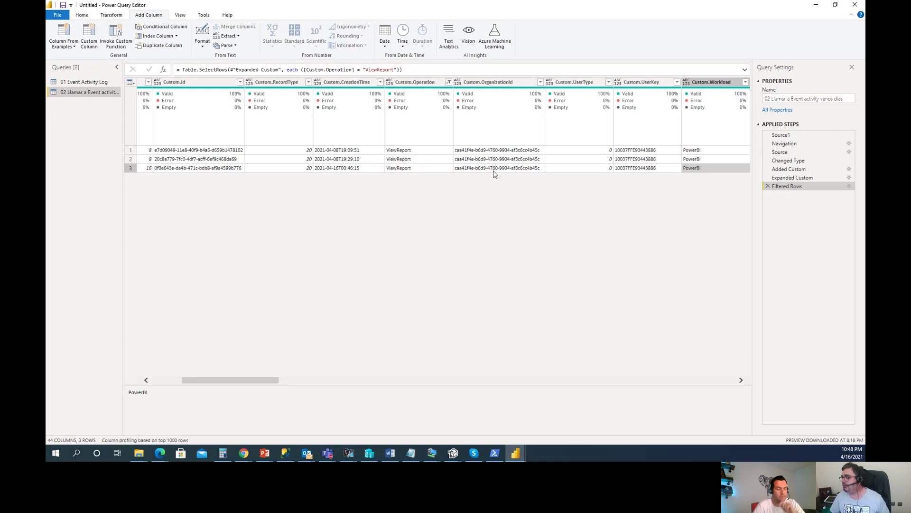
key(Right)
key(Right)
key(Left)
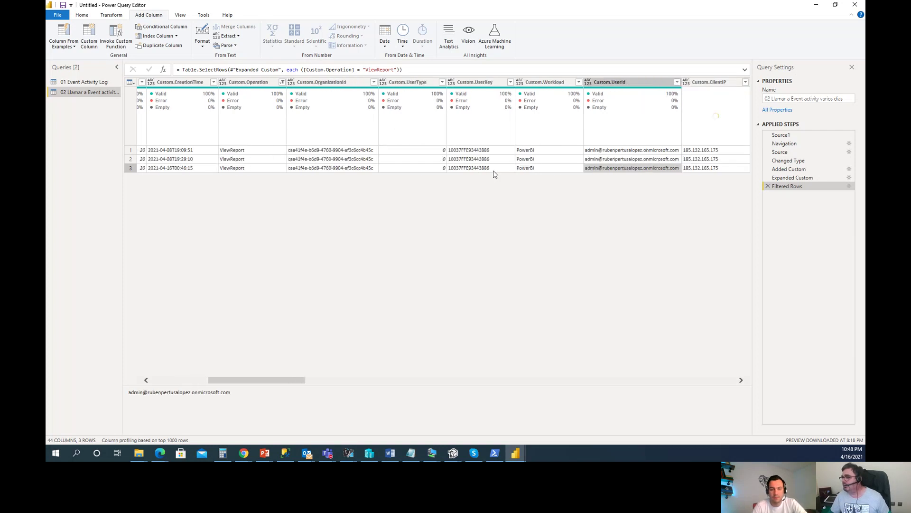
key(Up)
key(Up)
key(Down)
key(Down)
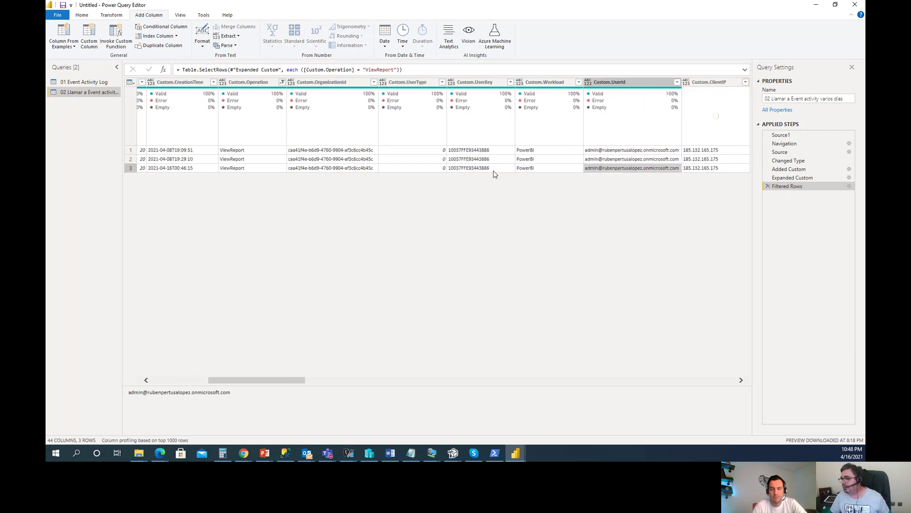
key(Right)
key(Right)
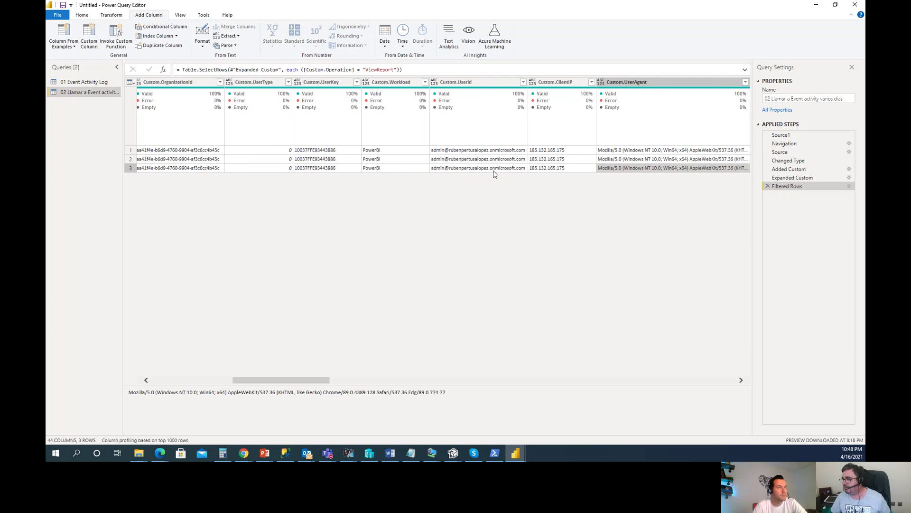
key(Left)
key(Right)
key(Right)
key(Right)
key(Left)
key(Left)
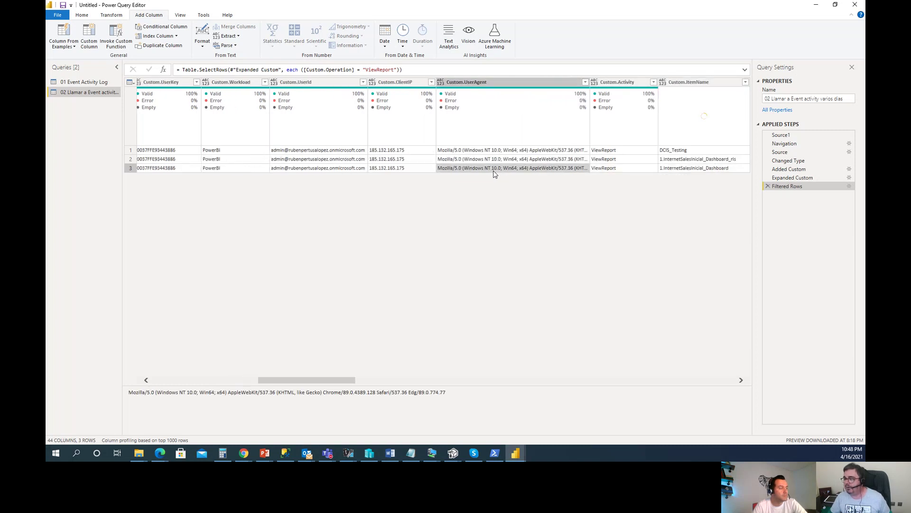
key(Left)
key(Right)
key(Right)
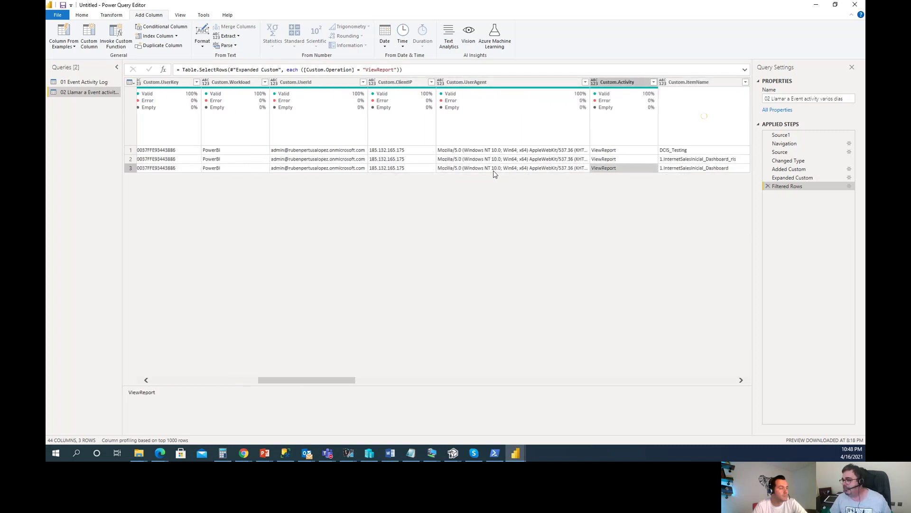
Examine the item, workspace and dashboard names of the filtered events, plus their workspace, object and dashboard ID columns.
key(Right)
key(Right)
key(Right)
key(Left)
key(Left)
key(Right)
key(Right)
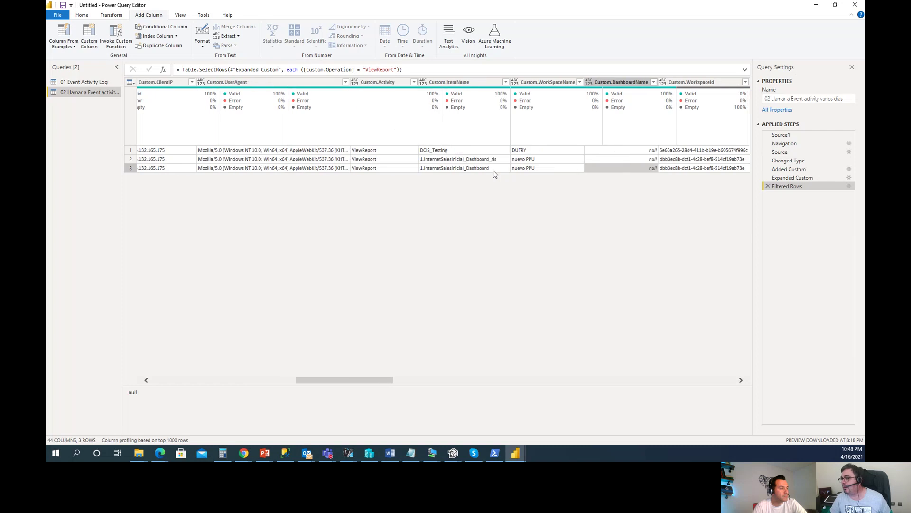
key(Right)
key(Right)
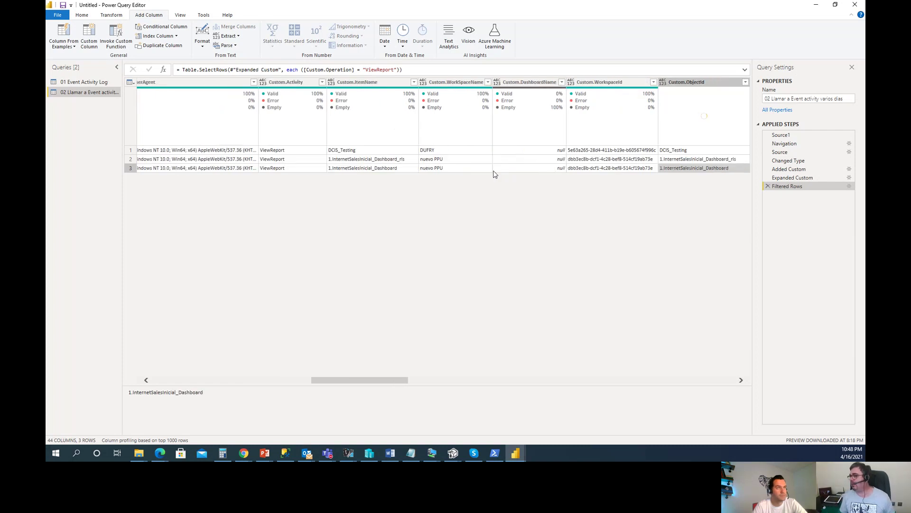
key(Right)
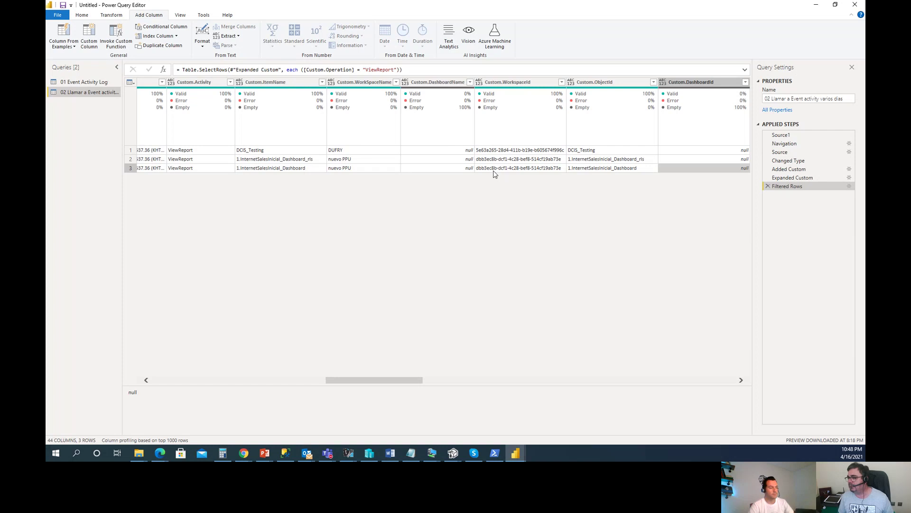
Examine the distribution and consumption methods of the filtered events and their dataset and report name, ID and type columns.
key(Right)
key(Right)
key(Right)
key(Right)
key(Right)
key(Right)
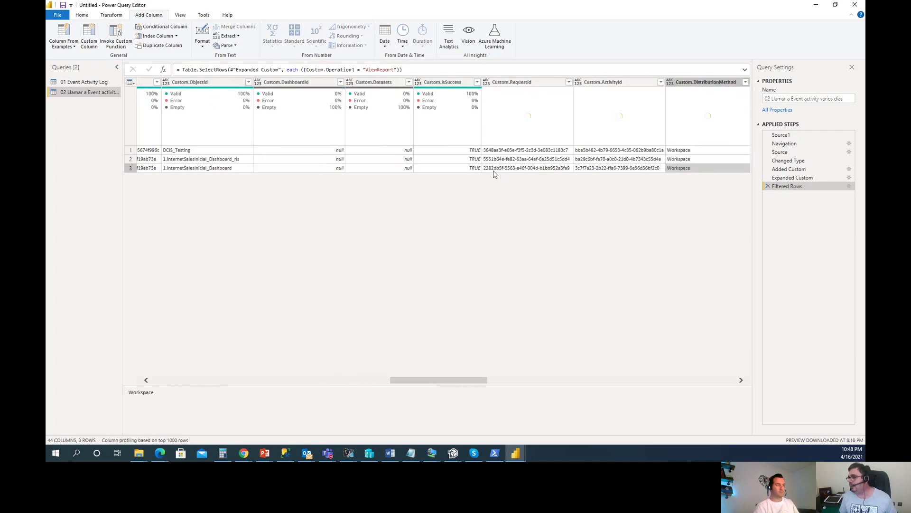
key(Right)
key(Right)
key(Right)
key(Right)
key(Right)
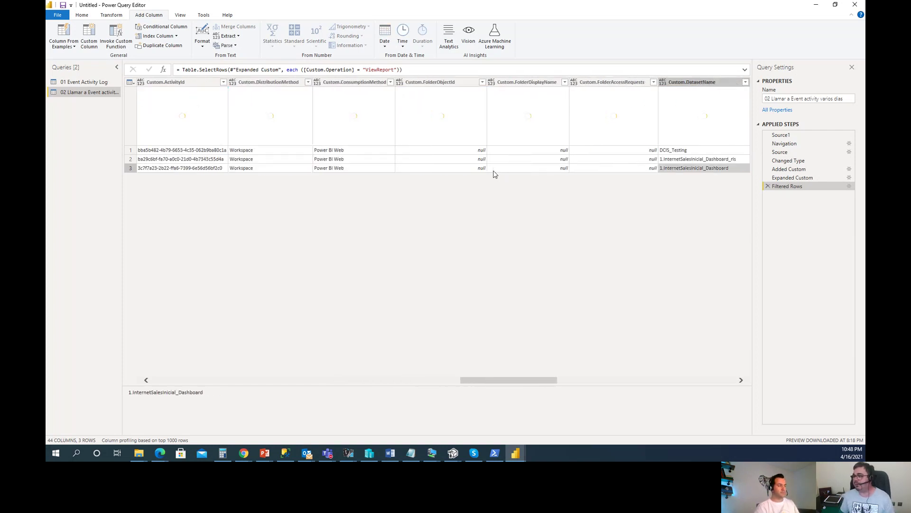
key(Right)
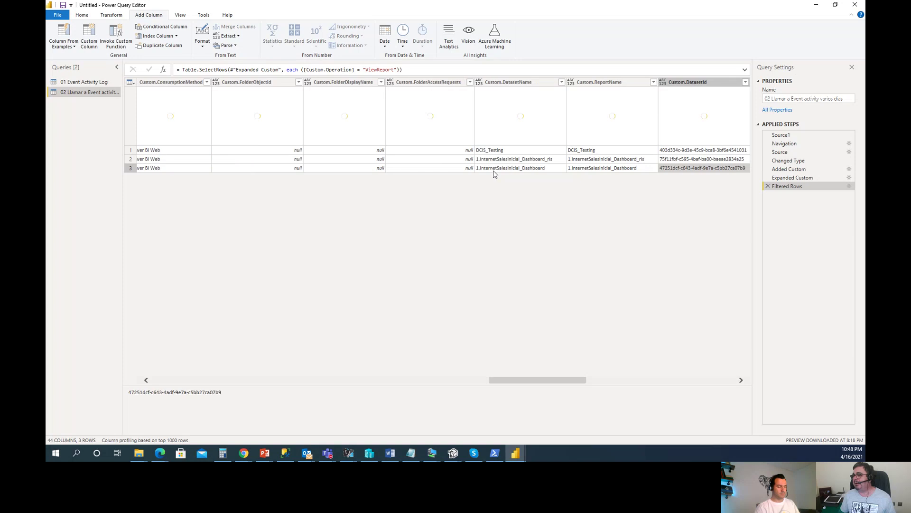
key(Left)
key(Left)
key(Right)
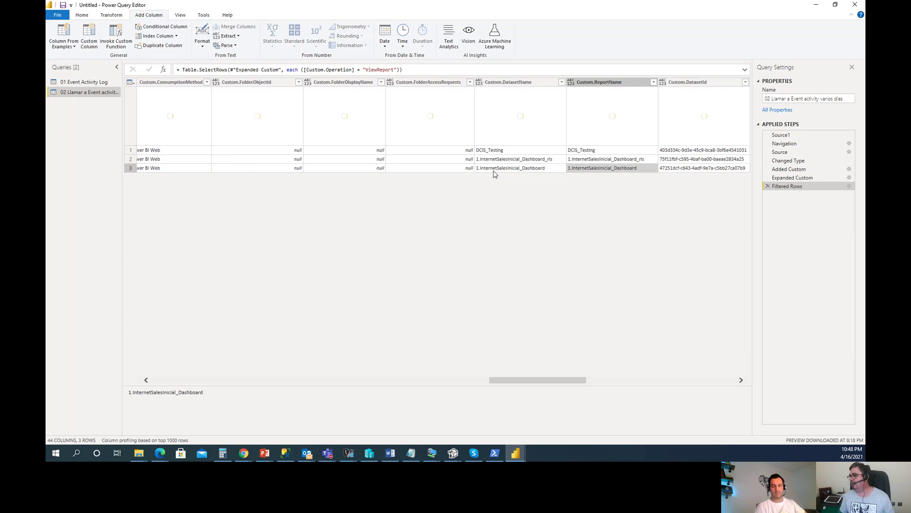
key(Right)
key(Right)
key(Right)
key(Right)
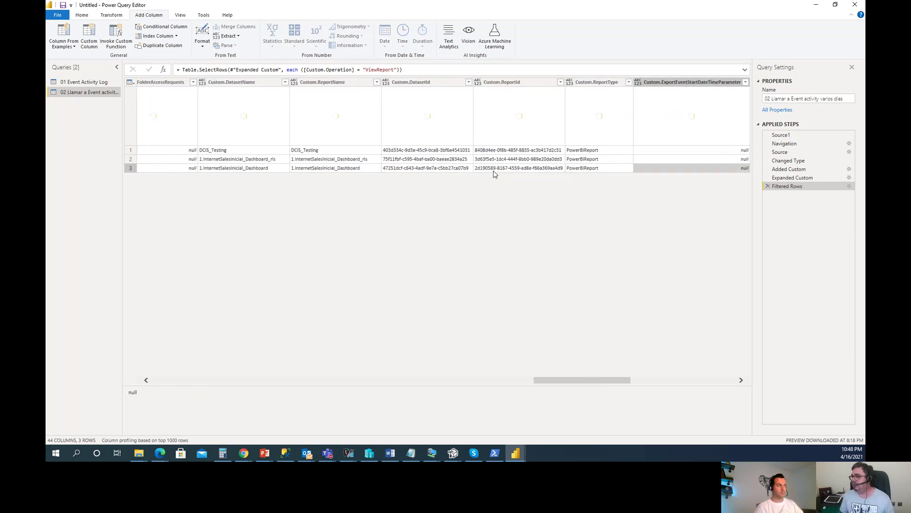
Examine the remaining columns of the filtered events, covering model snapshots, capacity ID and name, data connectivity mode and schedules.
key(Right)
key(Right)
key(Right)
key(Right)
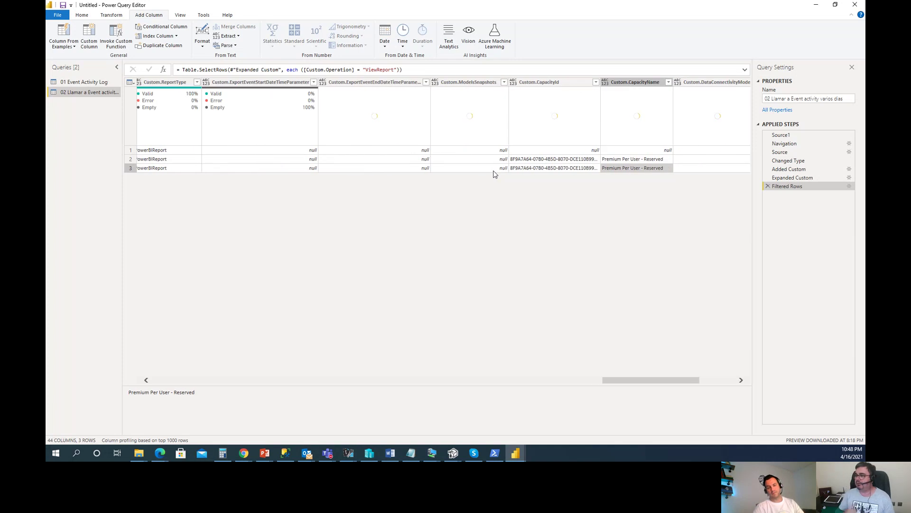
key(Right)
key(Right)
key(Right)
key(Right)
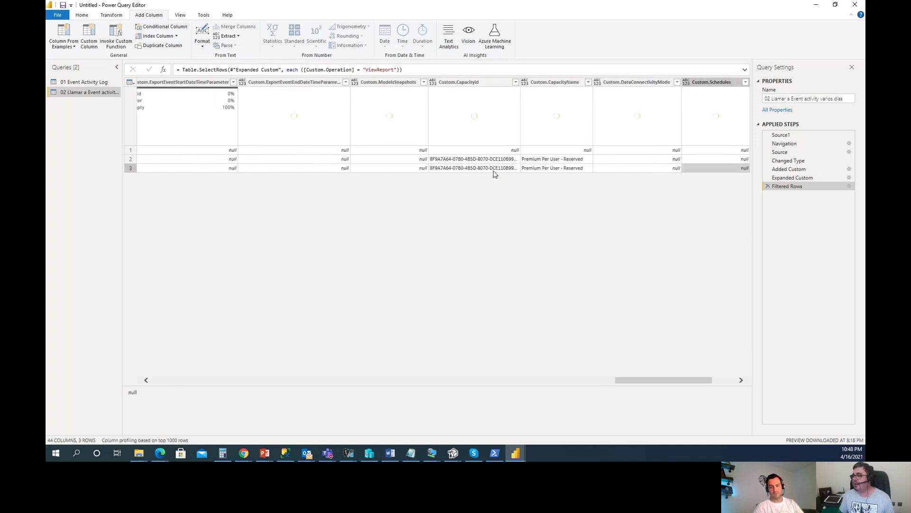
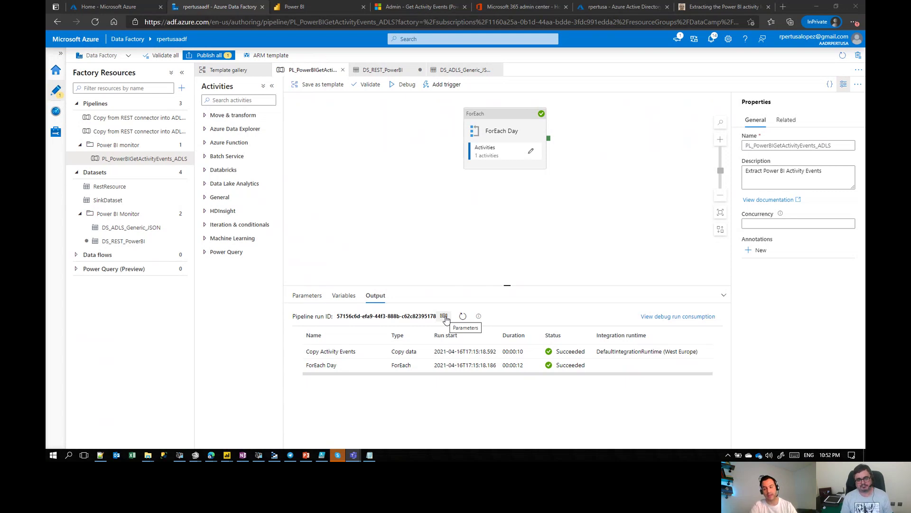
Switch to the Azure Active Directory admin center in the browser and view the tenant's app registrations.
click(304, 7)
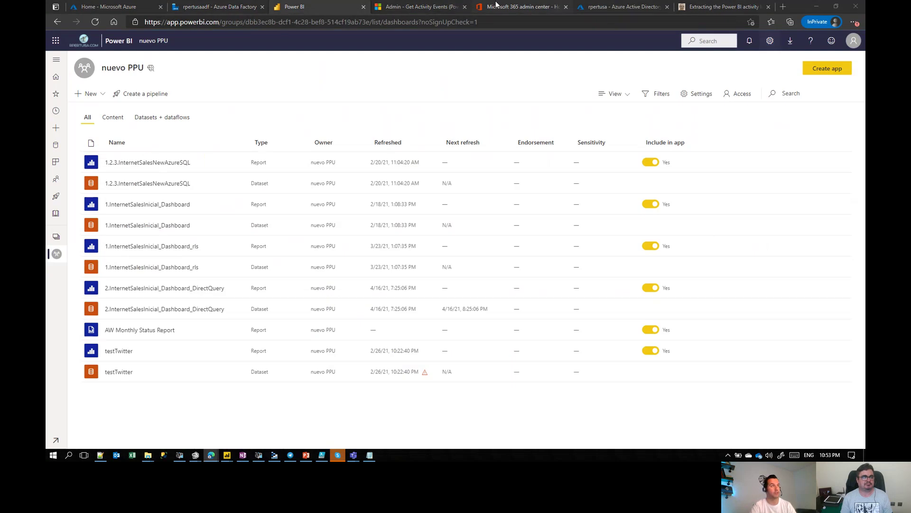
click(625, 6)
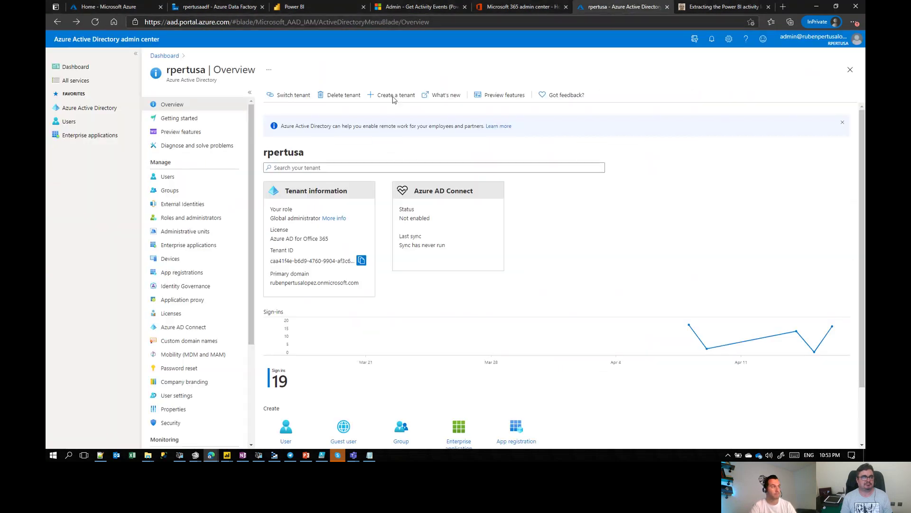
click(183, 272)
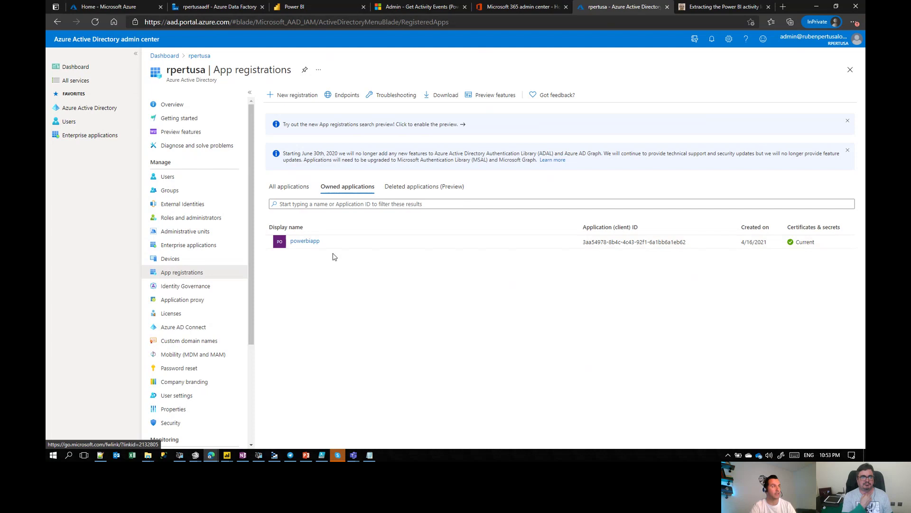
Switch to the Power BI service and open the tenant settings of its admin portal.
click(343, 6)
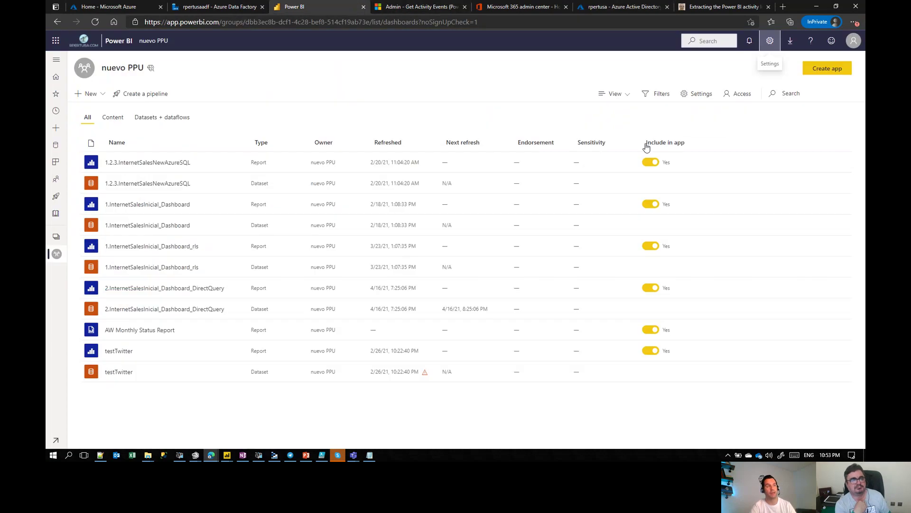
click(771, 42)
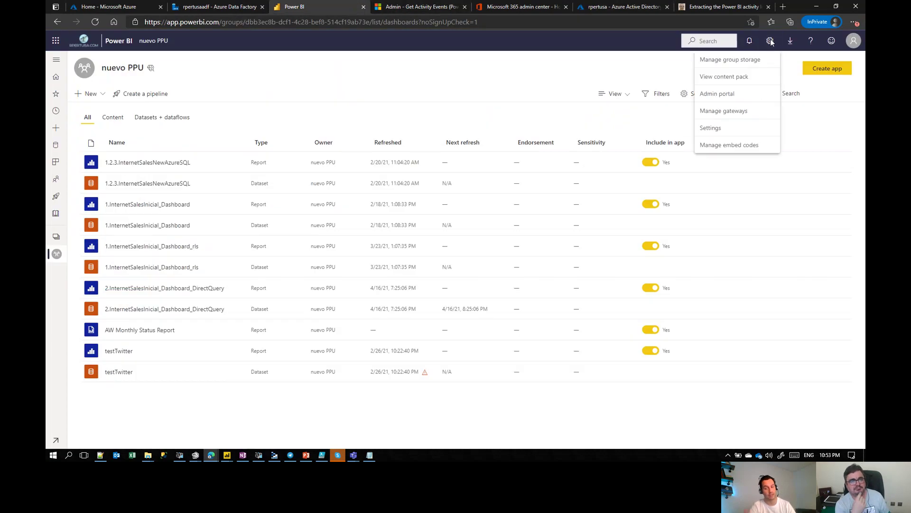
click(726, 95)
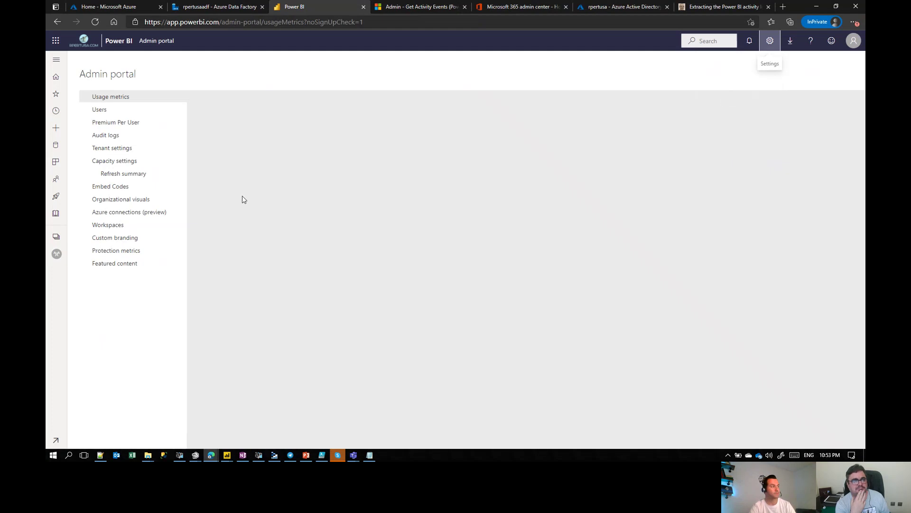
click(123, 148)
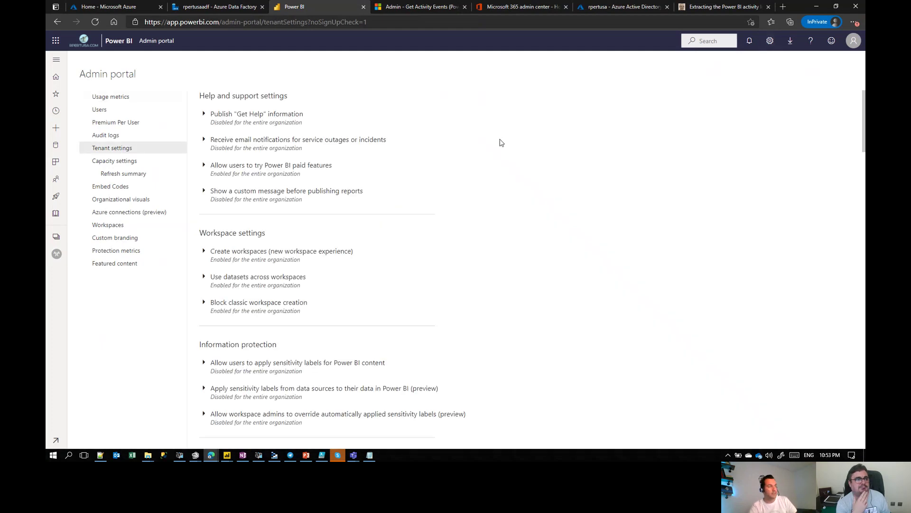
Search the tenant settings page for "api" to locate the service principal API settings.
key(ctrl+f)
text(a)
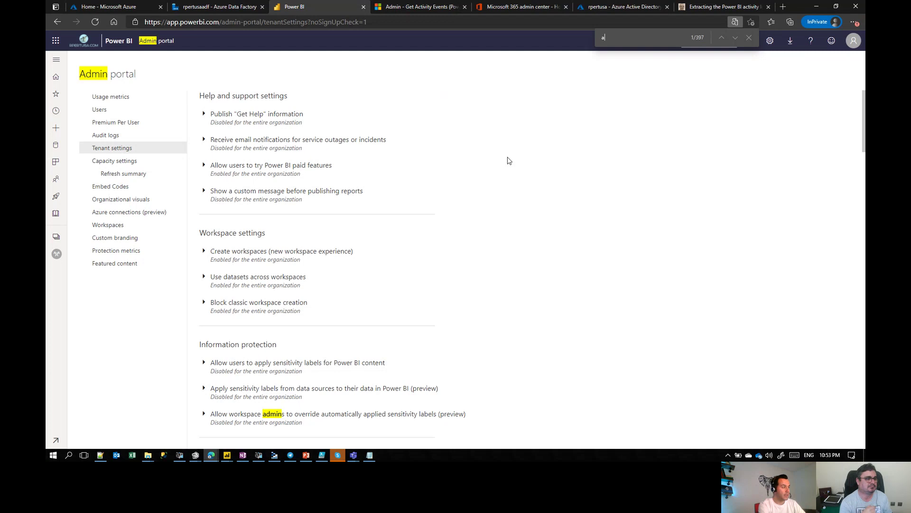
text(pi)
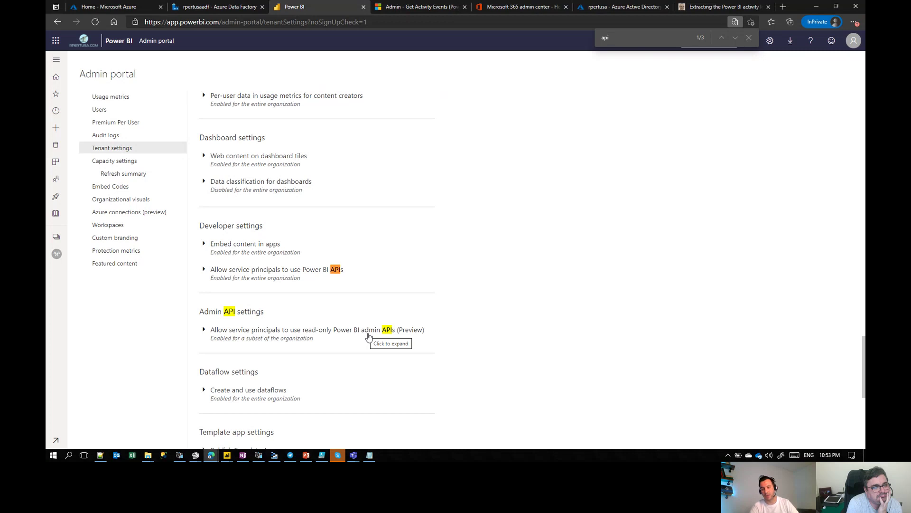
Expand the setting allowing service principals to use read-only Power BI admin APIs and view its allowed security groups.
click(204, 329)
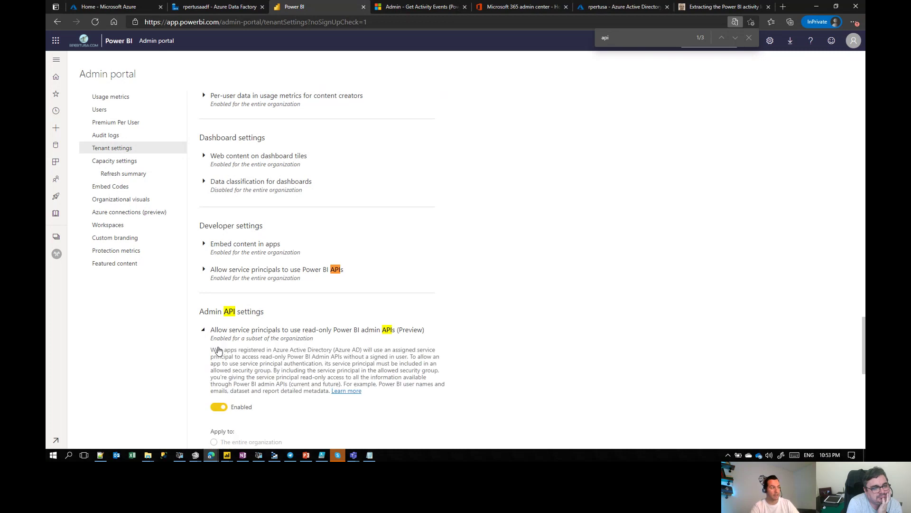
scroll(218, 350, down, 2)
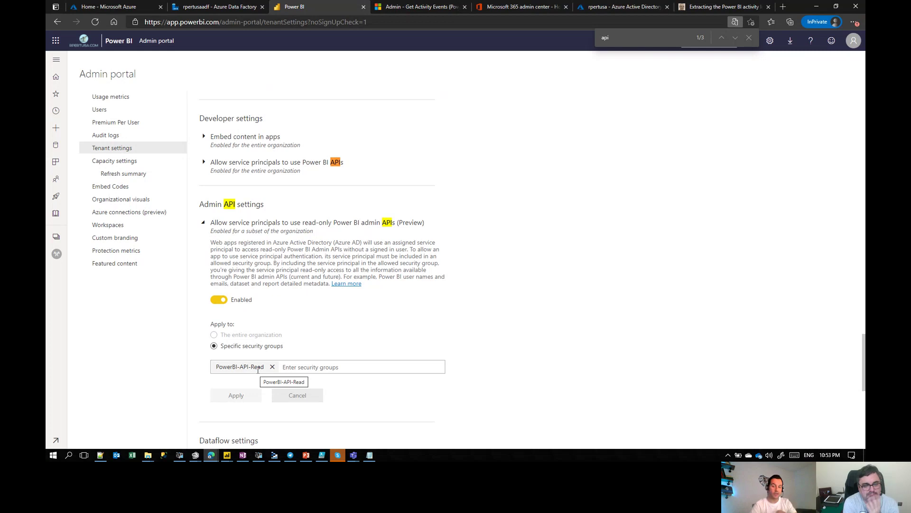
Switch to the browser article on extracting the Power BI activity log with Data Factory.
click(219, 8)
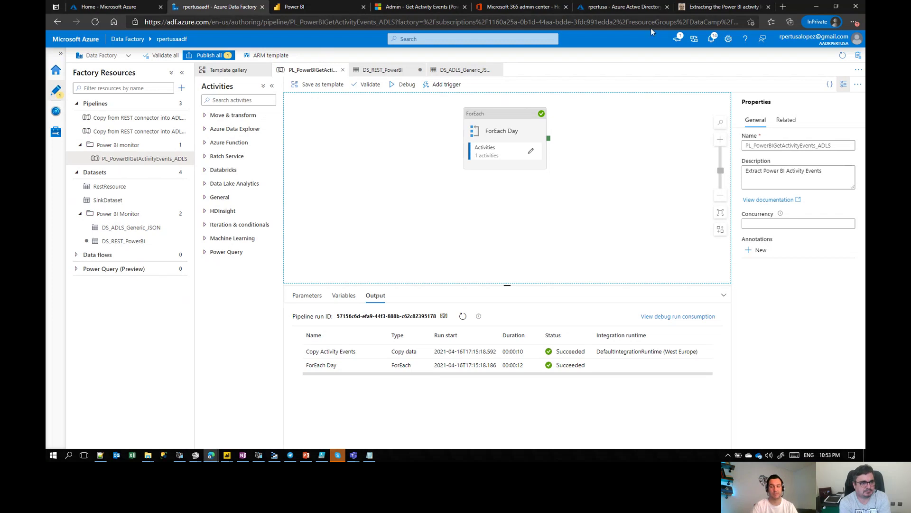
click(722, 9)
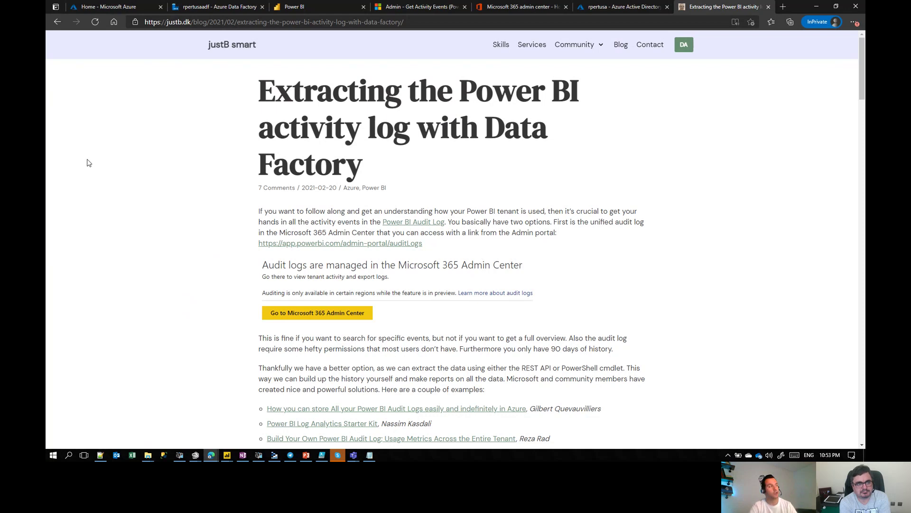
Return to the Data Factory pipeline and view the ForEach Day activity and the pipeline's variables and parameters.
click(189, 9)
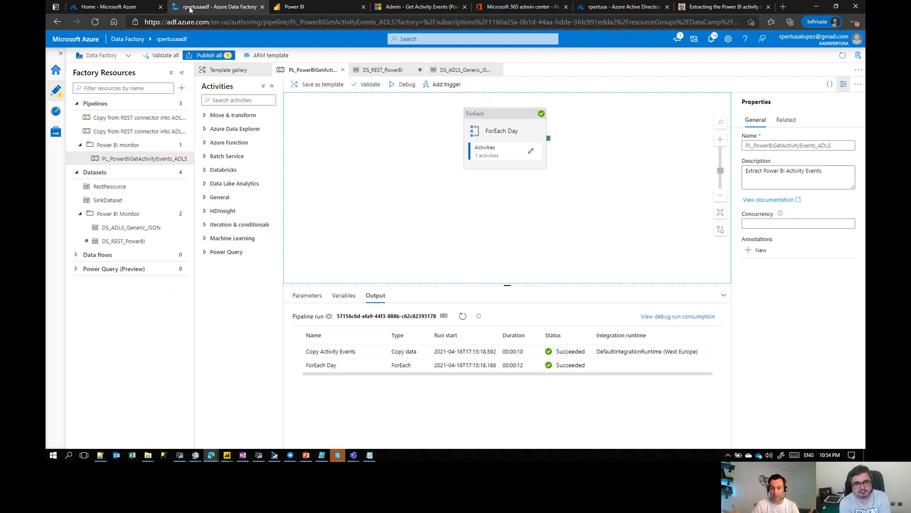
click(509, 116)
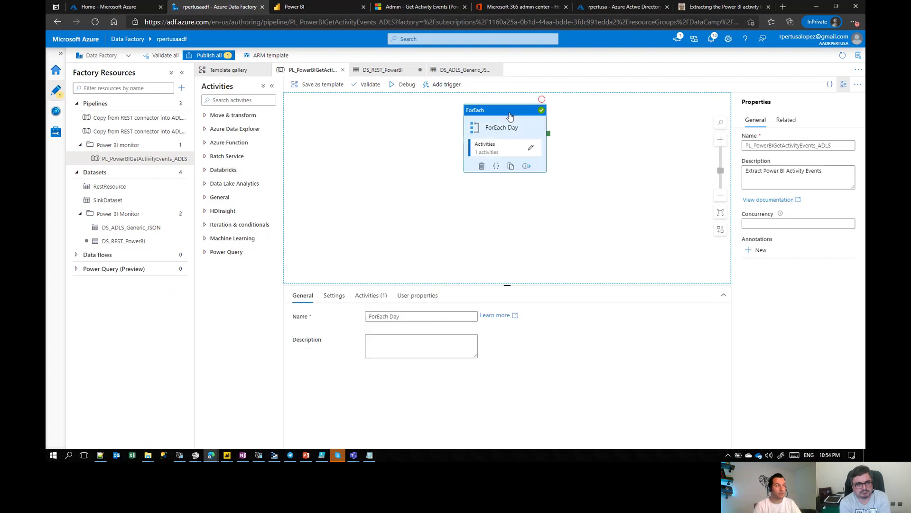
click(402, 200)
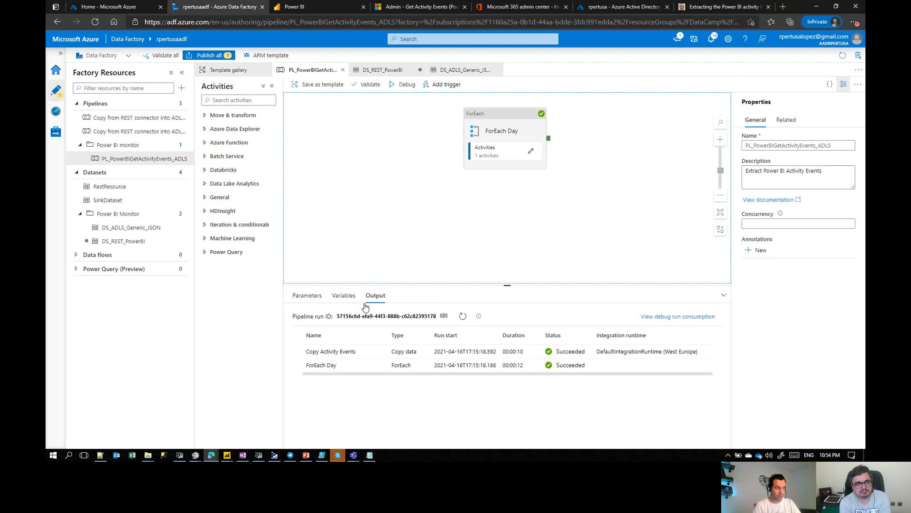
click(344, 297)
click(304, 295)
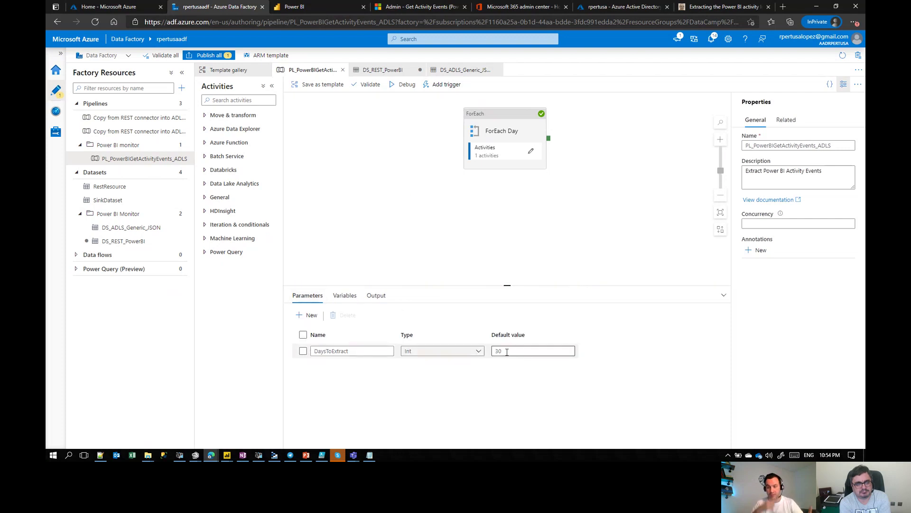
Inspect the Copy Activity Events activity inside ForEach Day and open the DS_REST_PowerBI dataset.
click(529, 157)
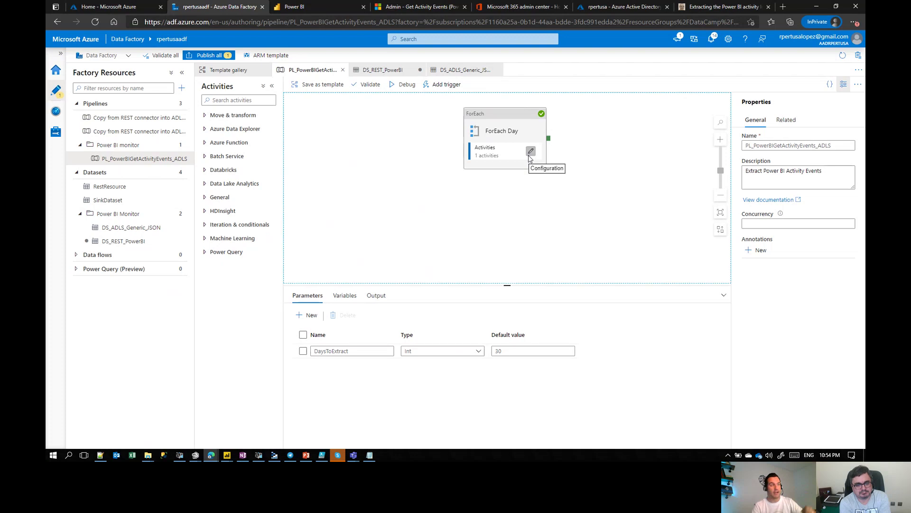
click(510, 106)
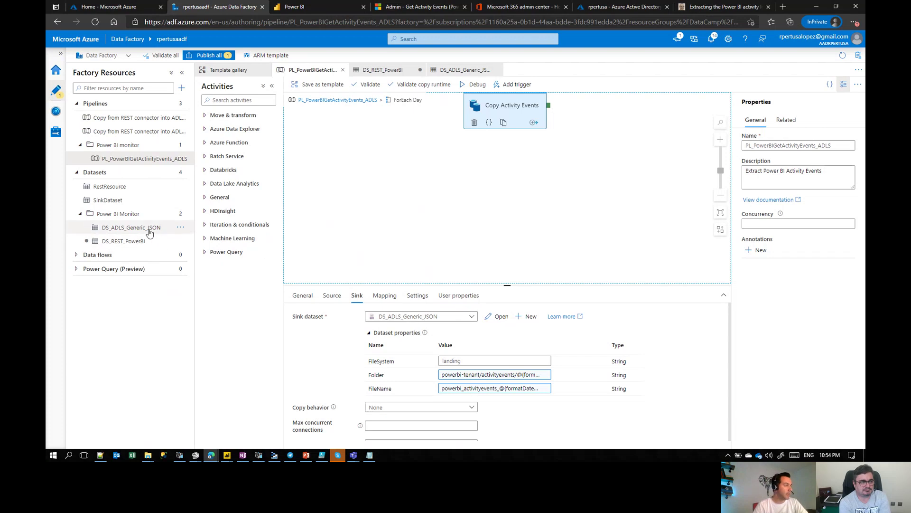
click(131, 242)
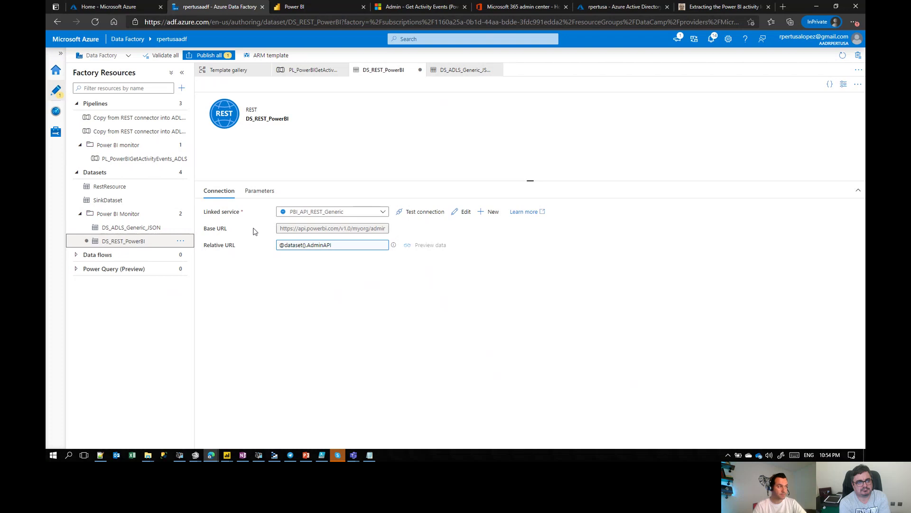
Open the PBI_API_REST_Generic linked service and mark its base URL with on-screen pen strokes, leaving its settings unedited.
click(53, 134)
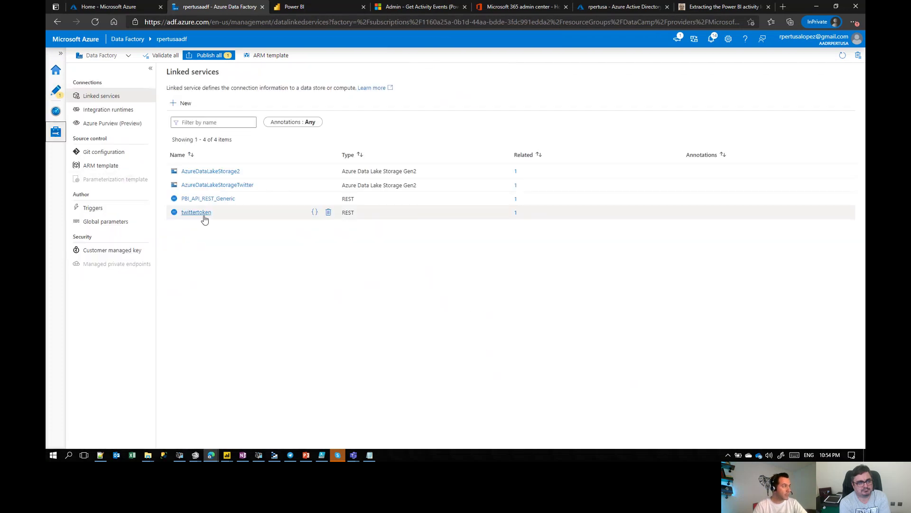
click(217, 199)
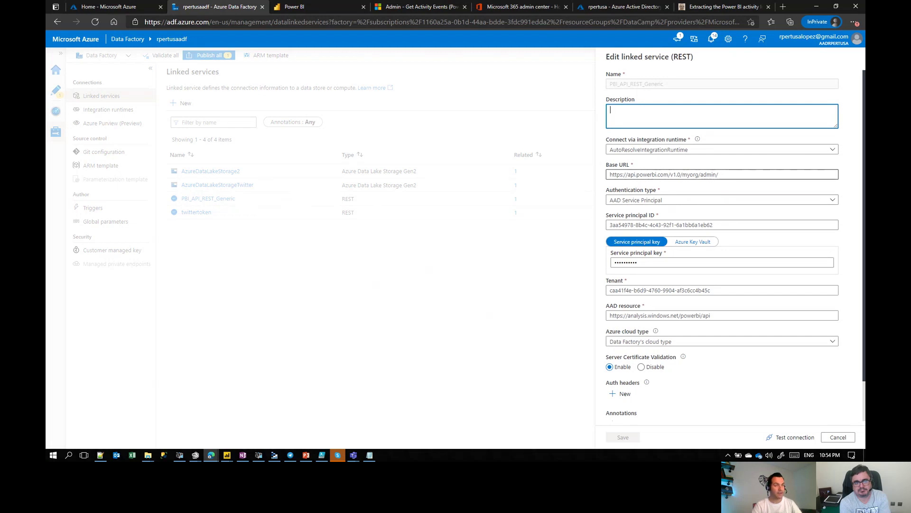
key(ctrl+2)
mouse_move(611, 181)
mouse_down()
mouse_move(694, 183)
mouse_move(724, 167)
mouse_move(613, 168)
mouse_move(608, 176)
mouse_move(717, 181)
mouse_up()
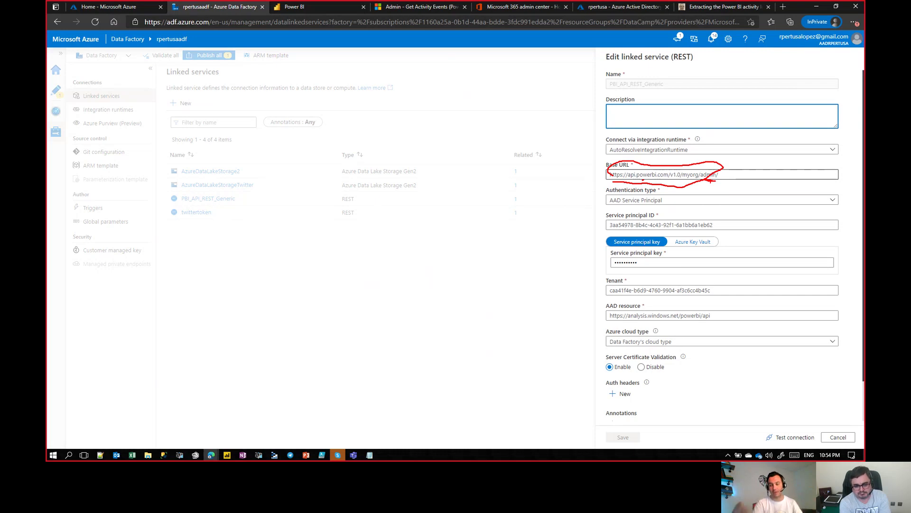
drag(722, 180, 722, 153)
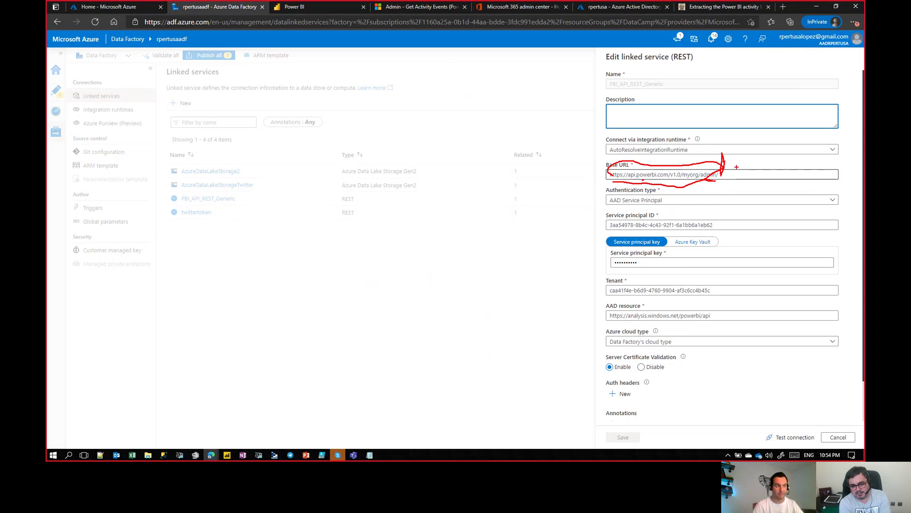
key(Escape)
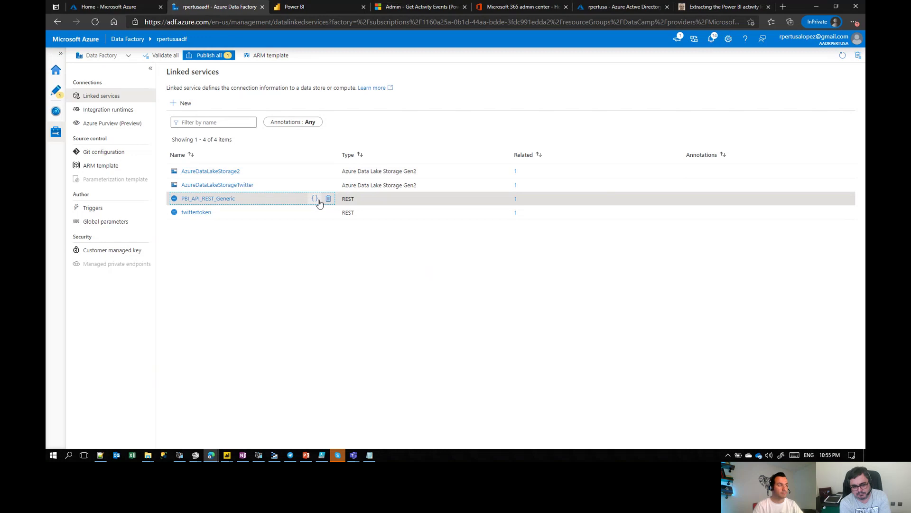
Review the AzureDataLakeStorage2 linked service, highlighting its storage URL, and close it without saving.
click(230, 173)
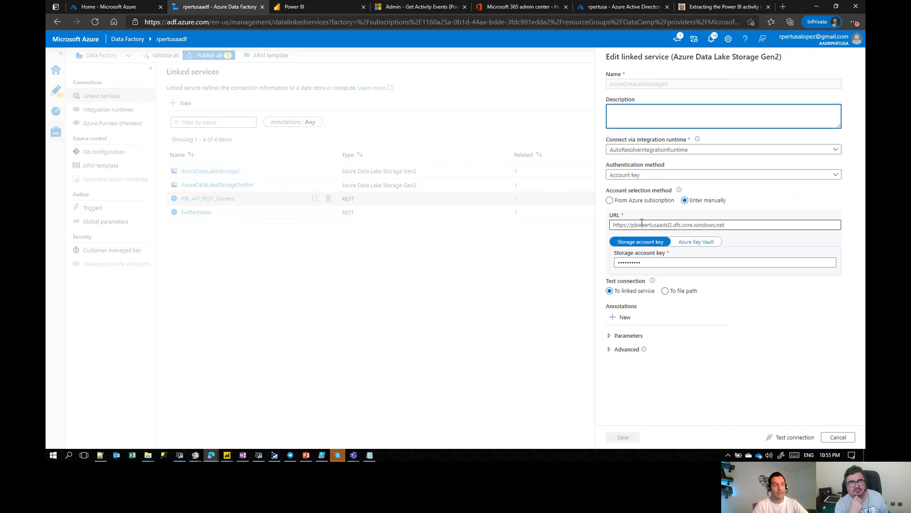
triple_click(693, 224)
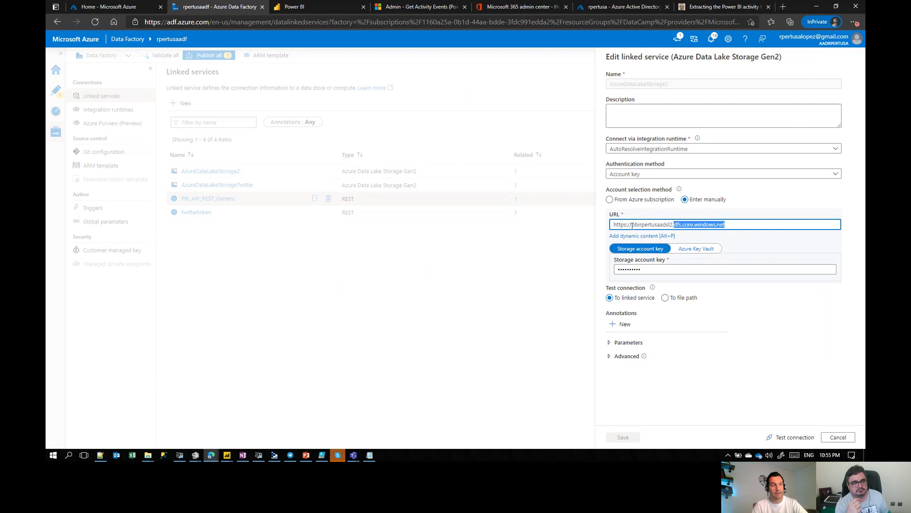
click(360, 340)
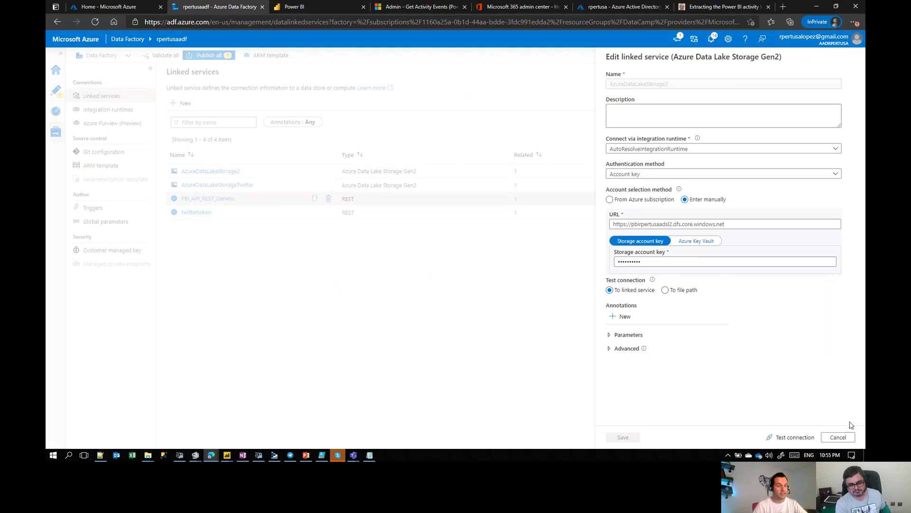
click(838, 436)
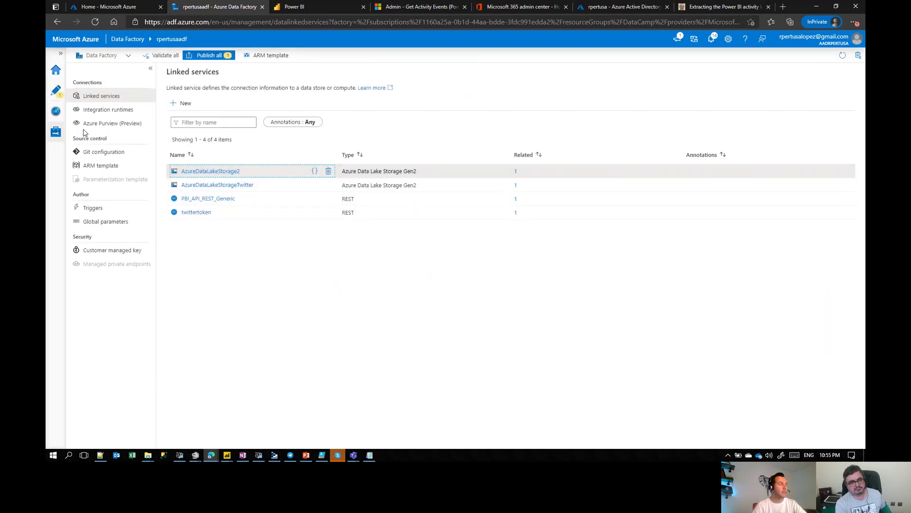
Show the source settings of Copy Activity Events in PL_PowerBIGetActivityEvents_ADLS, circling the source dataset and the activityevents part of AdminAPI.
click(55, 90)
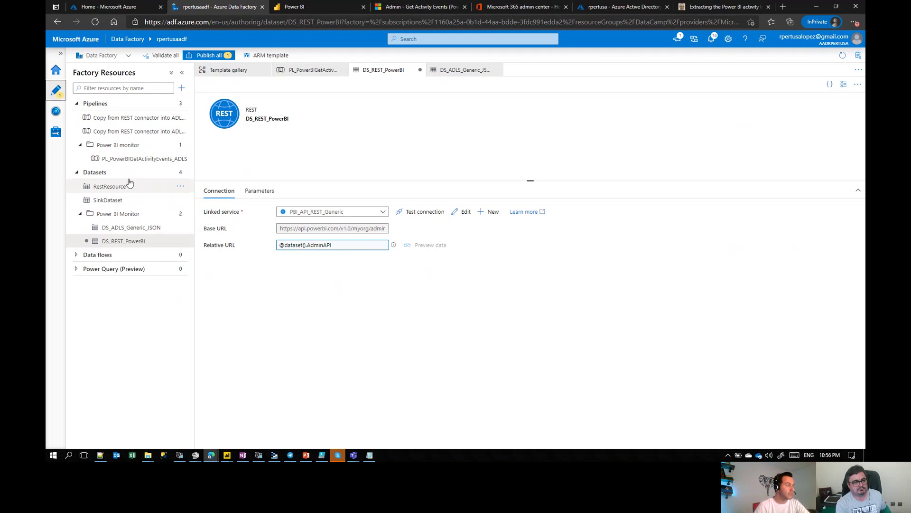
click(136, 159)
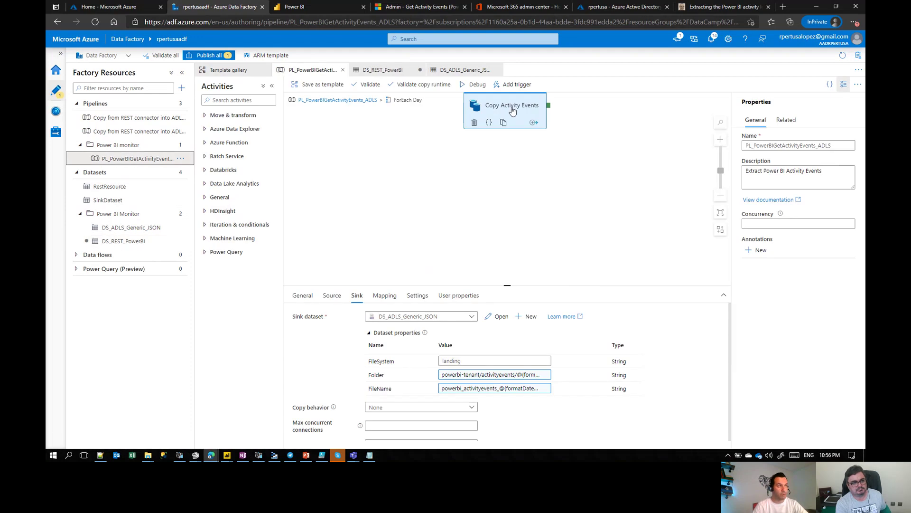
click(512, 111)
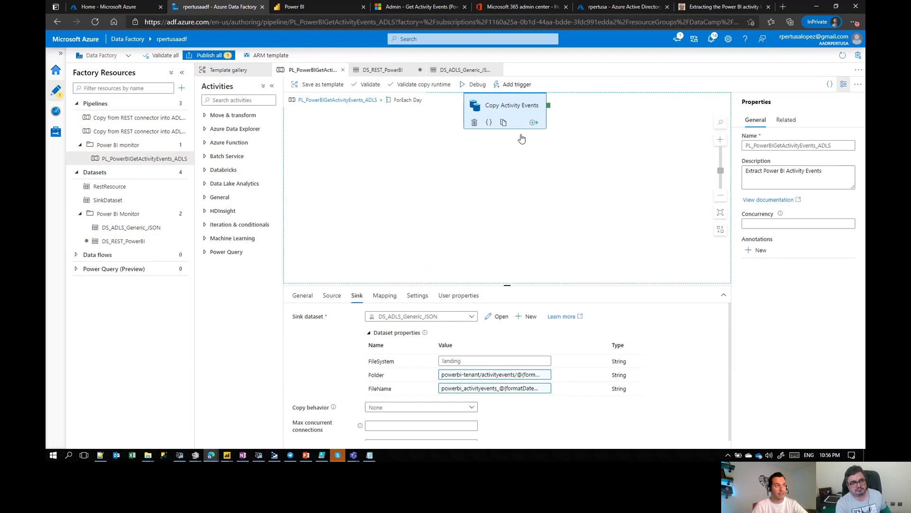
click(333, 296)
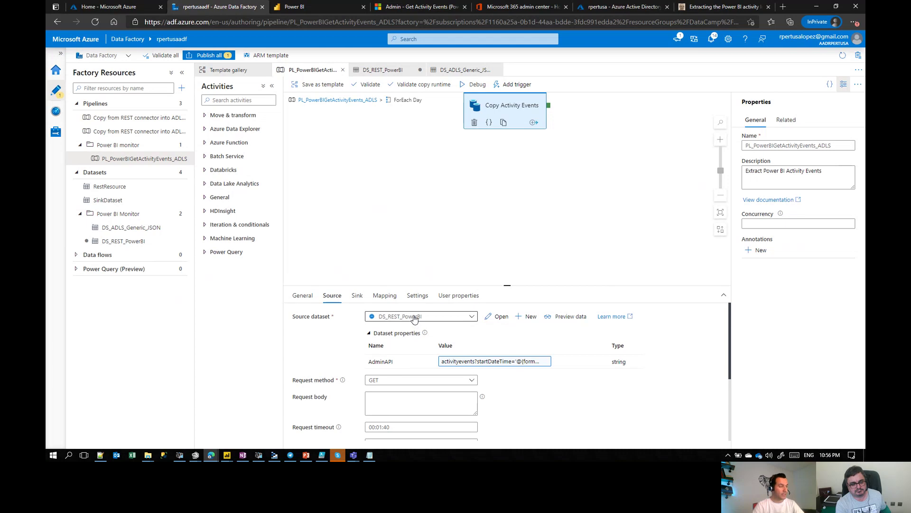
key(ctrl+2)
mouse_move(410, 302)
mouse_down()
mouse_move(361, 312)
mouse_move(416, 320)
mouse_move(394, 300)
mouse_up()
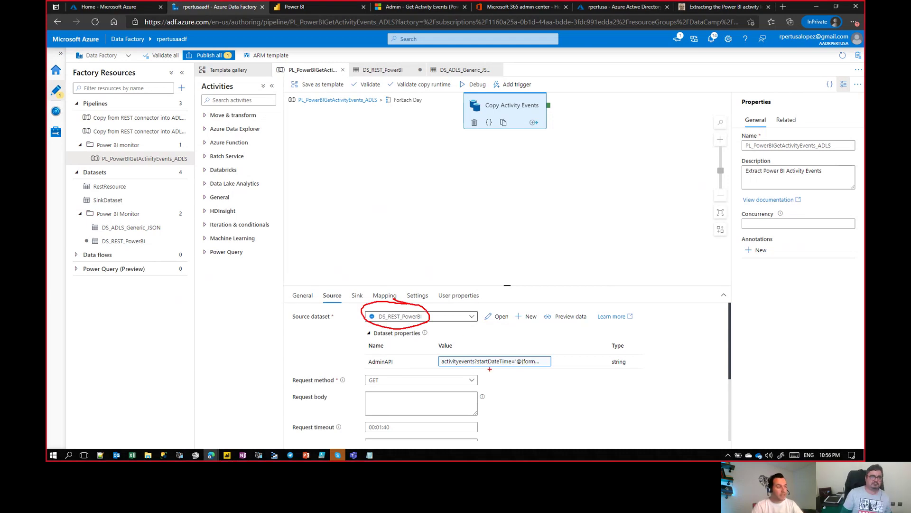
mouse_move(442, 367)
mouse_down()
mouse_move(476, 355)
mouse_move(442, 353)
mouse_move(445, 371)
mouse_up()
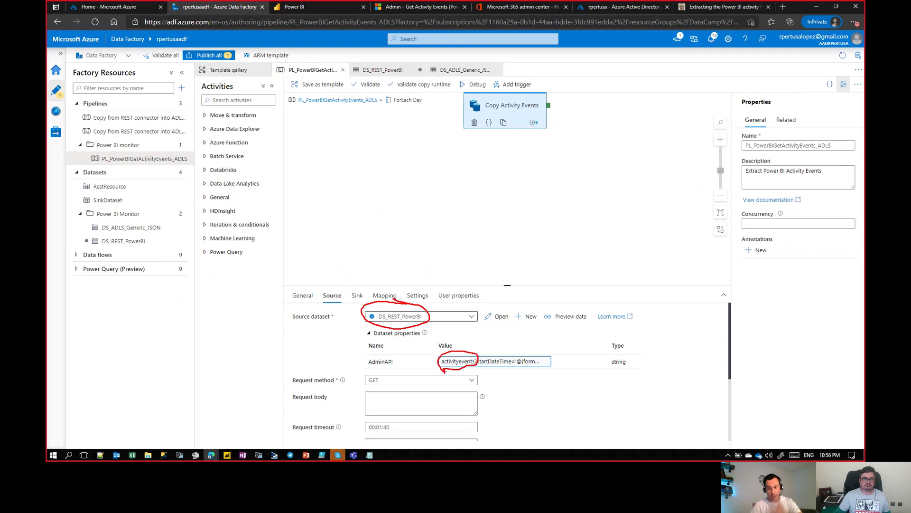
key(Escape)
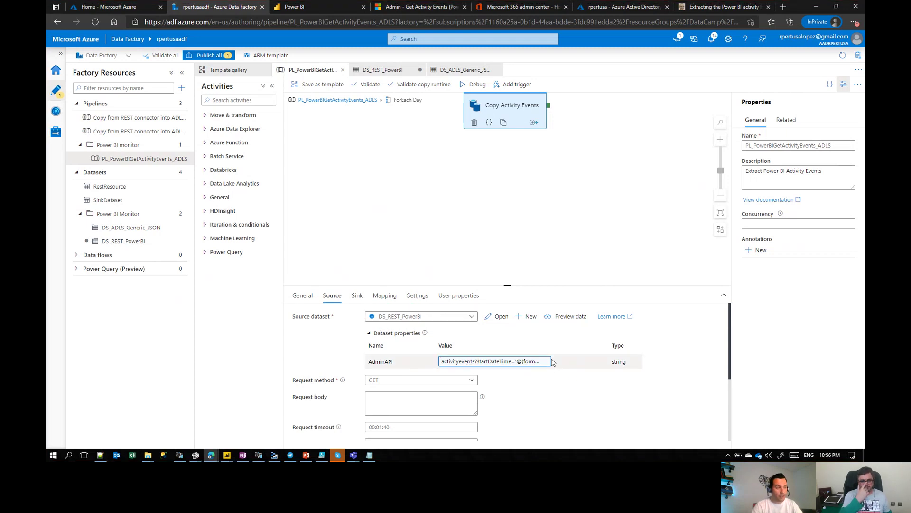
View the AdminAPI dynamic content expression, marking its start and end date-time arguments and the item() reference.
click(547, 361)
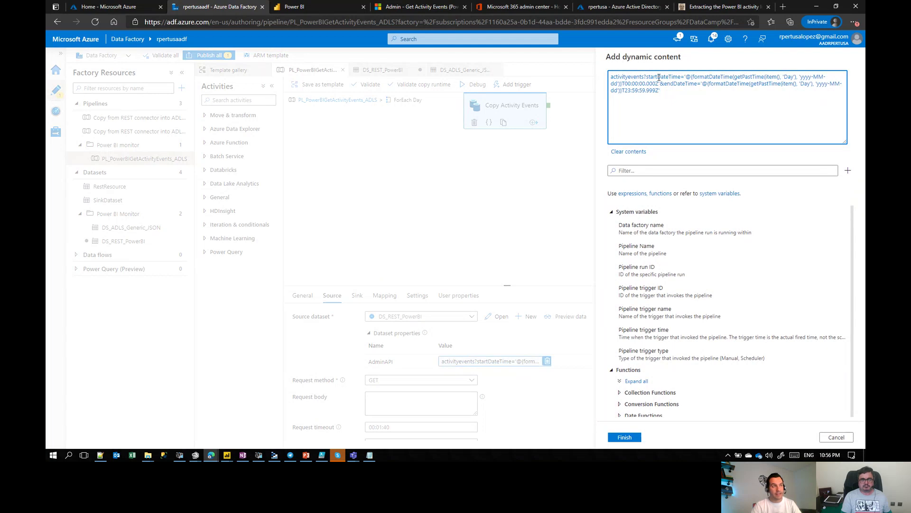
key(ctrl+2)
drag(646, 81, 697, 88)
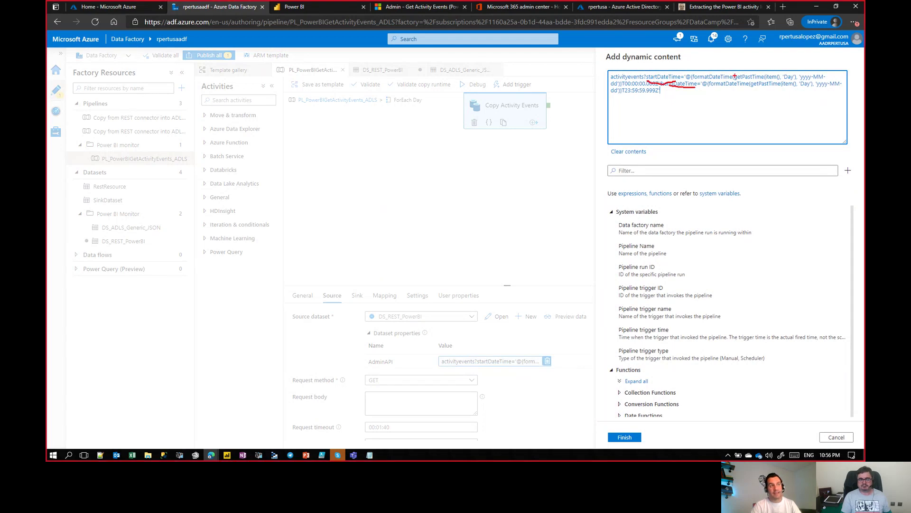
mouse_move(772, 71)
mouse_down()
mouse_move(762, 70)
mouse_move(783, 78)
mouse_move(772, 70)
mouse_up()
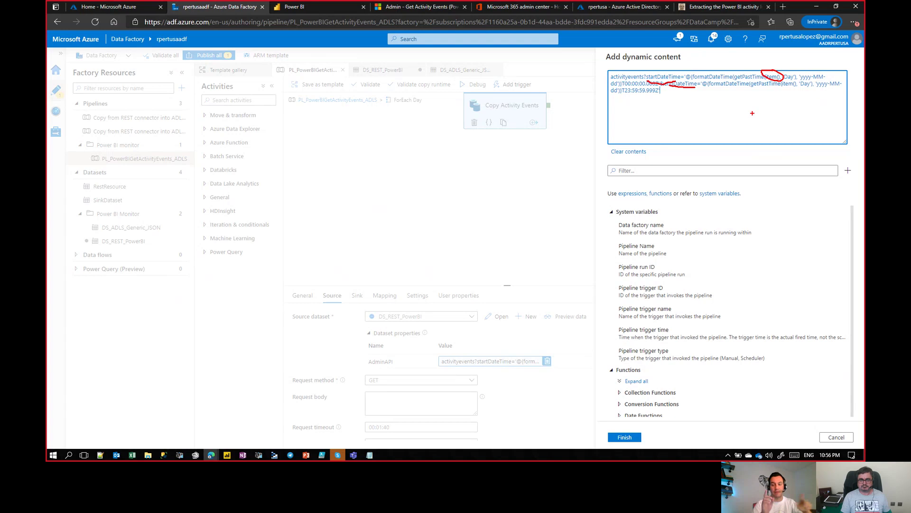
key(Escape)
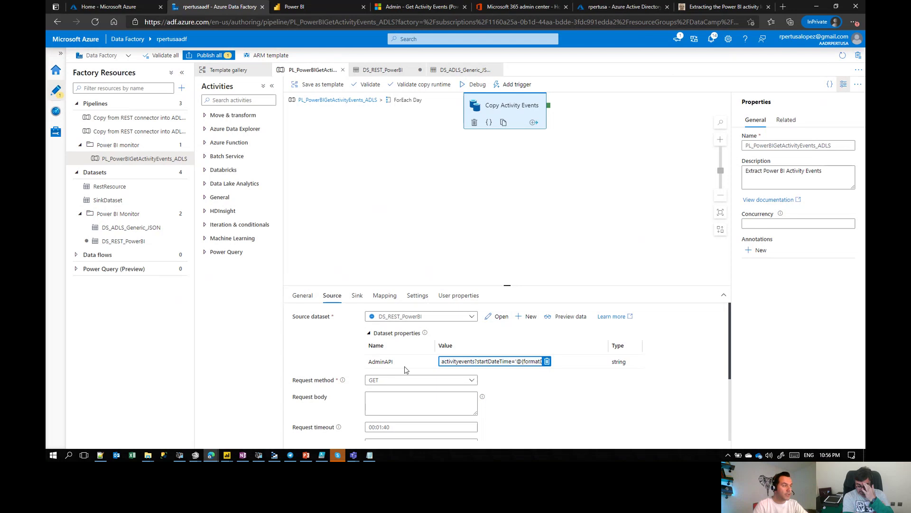
Review the source's pagination rules and circle the continuationUri value of the AbsoluteUrl rule.
scroll(405, 332, down, 1)
scroll(389, 342, down, 1)
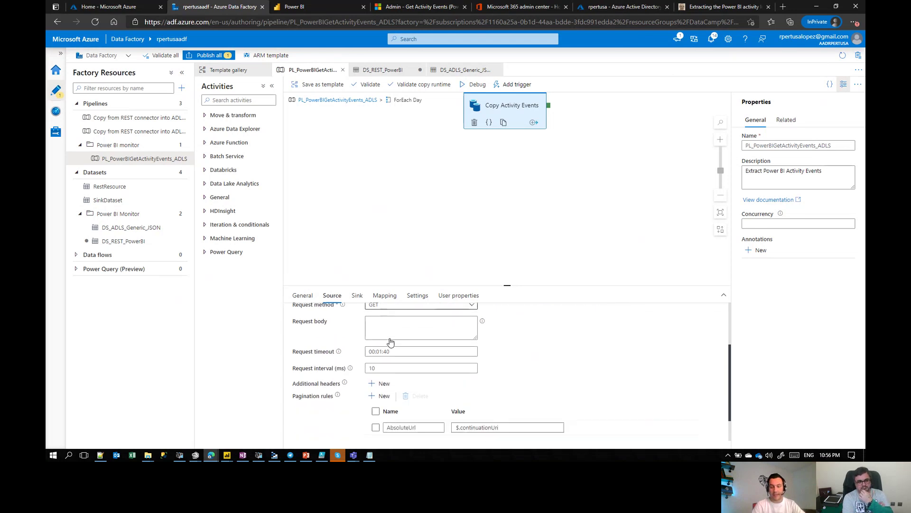
scroll(390, 342, down, 2)
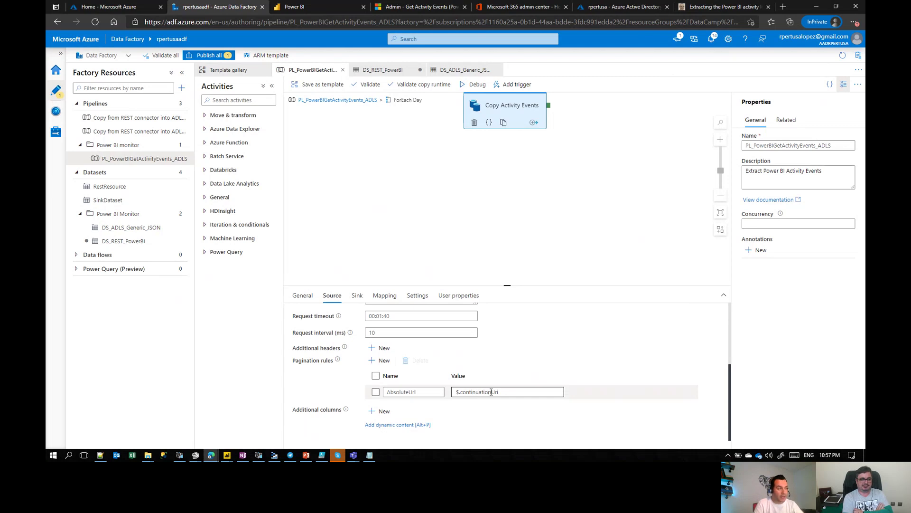
key(ctrl+2)
mouse_move(454, 386)
mouse_down()
mouse_move(432, 398)
mouse_move(500, 399)
mouse_move(485, 380)
mouse_up()
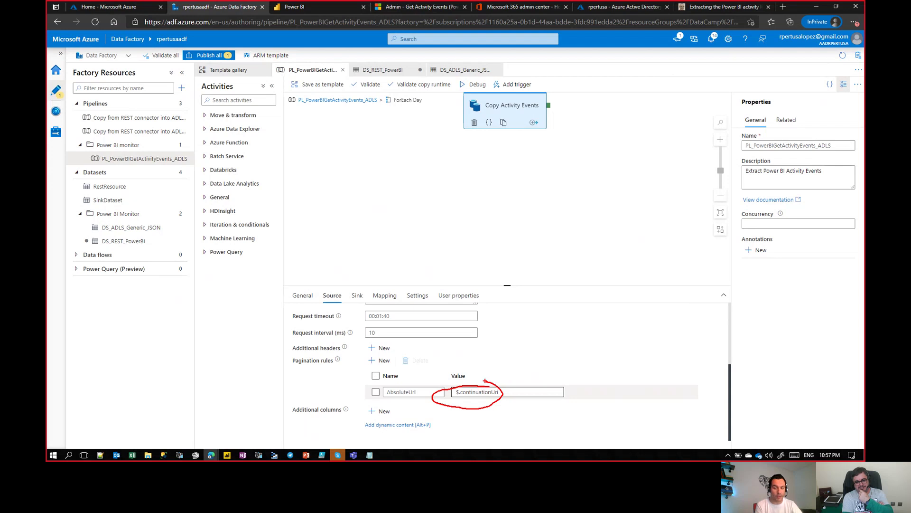
key(Escape)
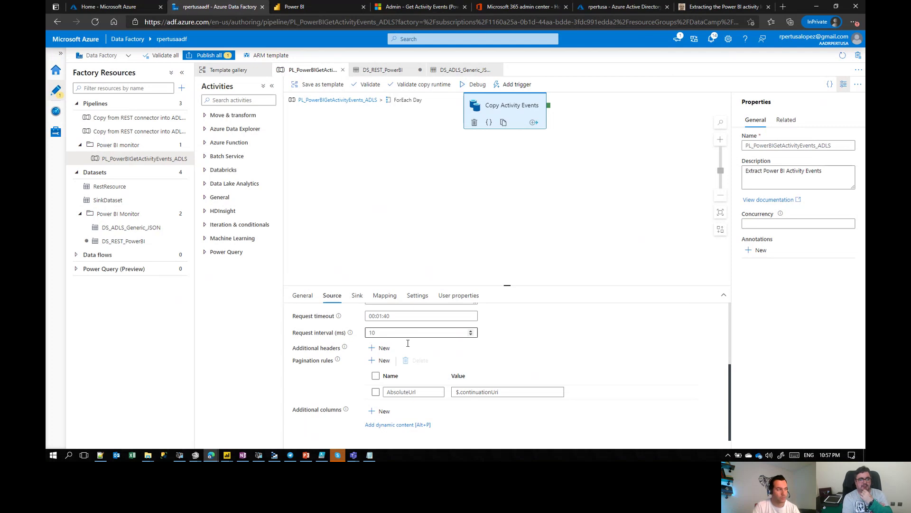
Review the sink settings of Copy Activity Events, including the DS_ADLS_Generic_JSON dataset properties and the file pattern.
click(359, 297)
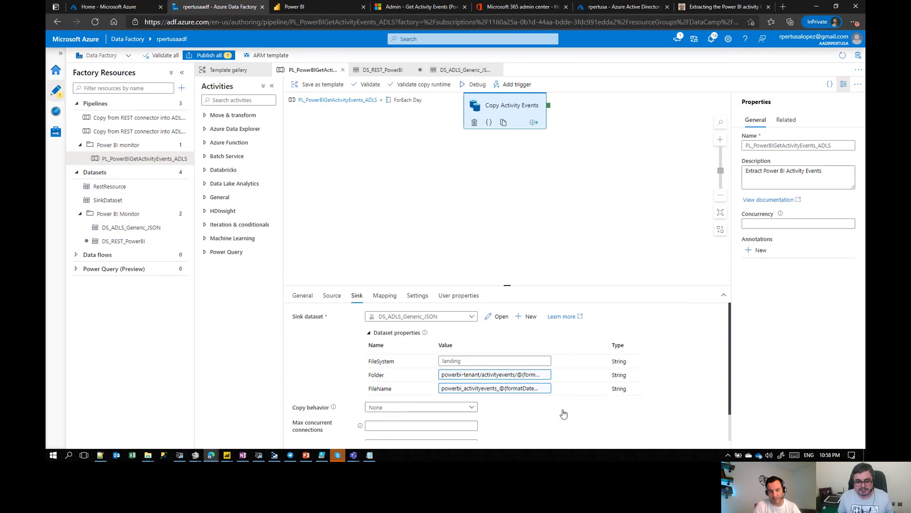
scroll(484, 407, down, 1)
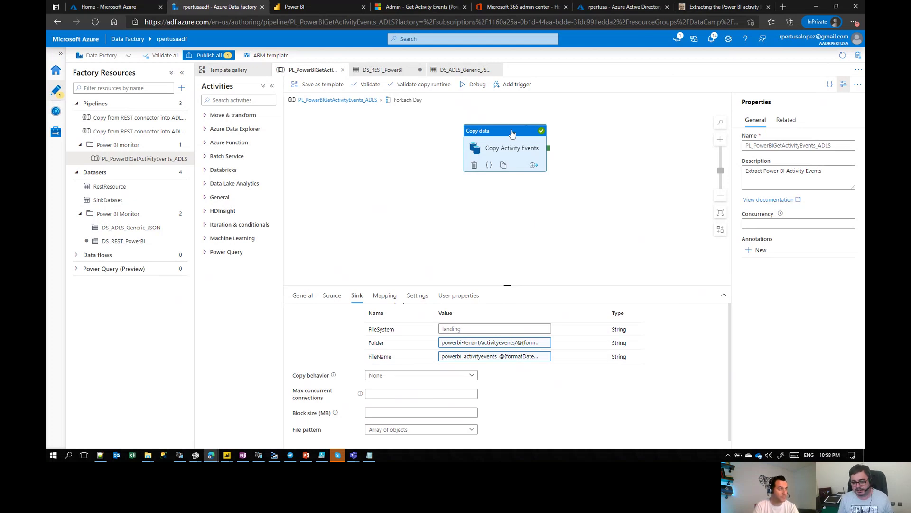
Trigger an immediate run of the last published PL_PowerBIGetActivityEvents_ADLS configuration with DaysToExtract at 30.
click(499, 84)
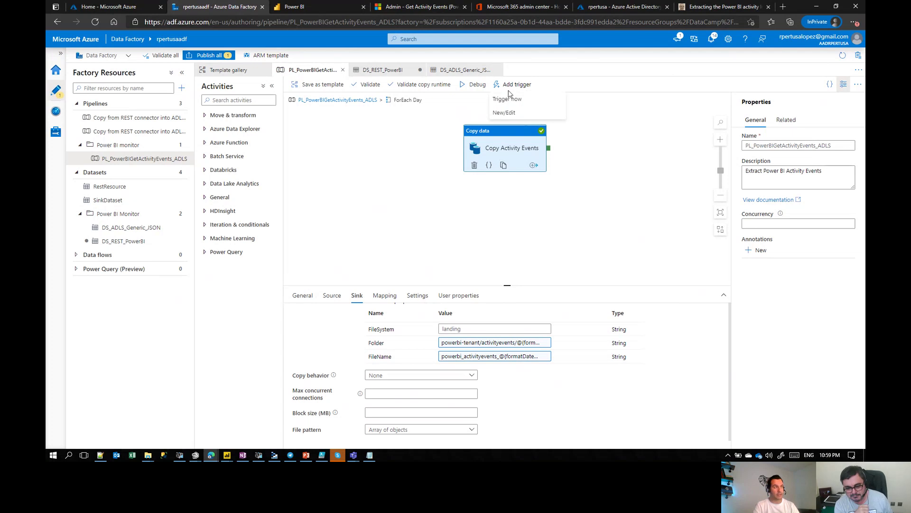
click(518, 100)
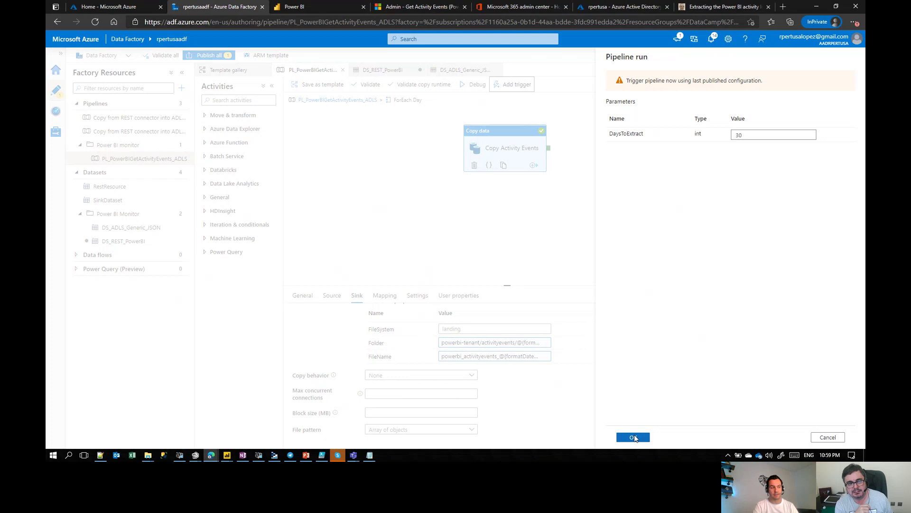
click(633, 437)
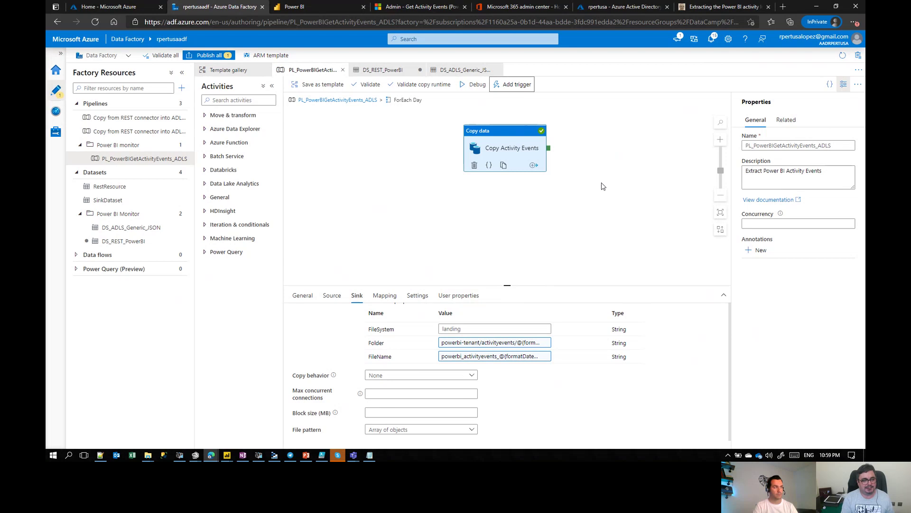
click(564, 143)
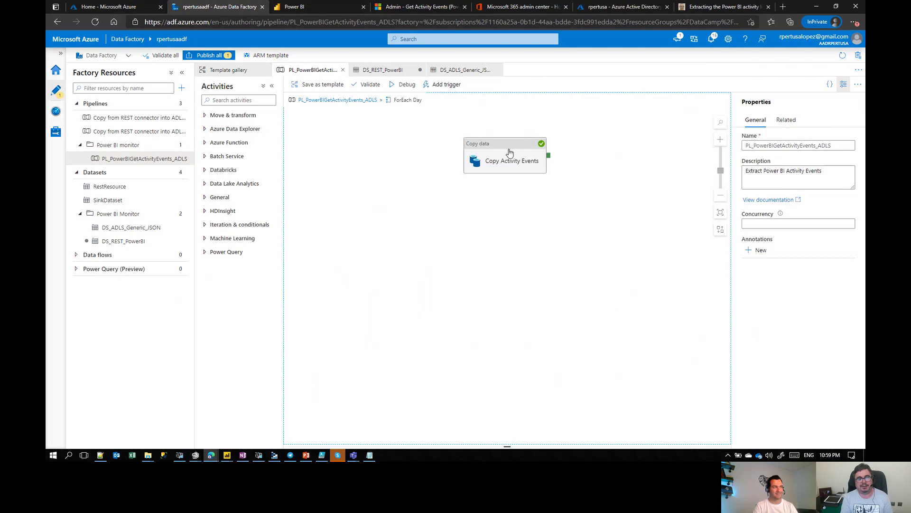
click(451, 71)
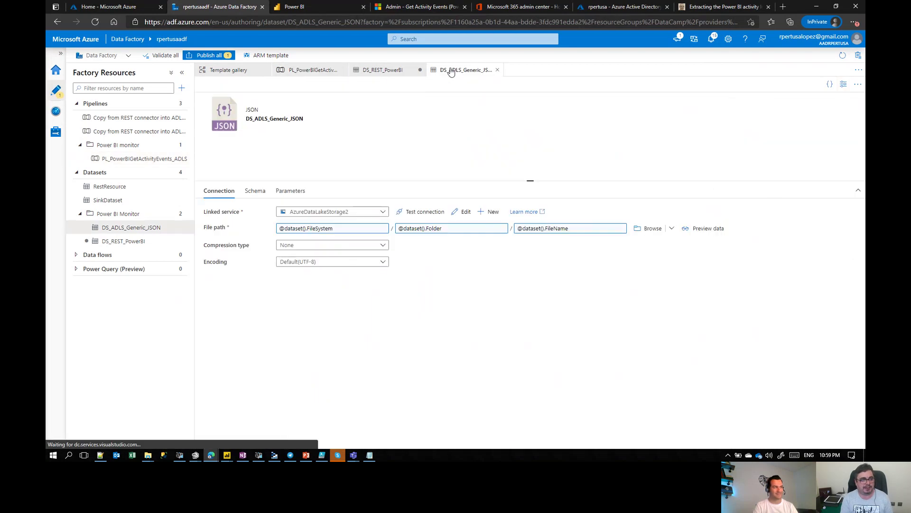
click(311, 70)
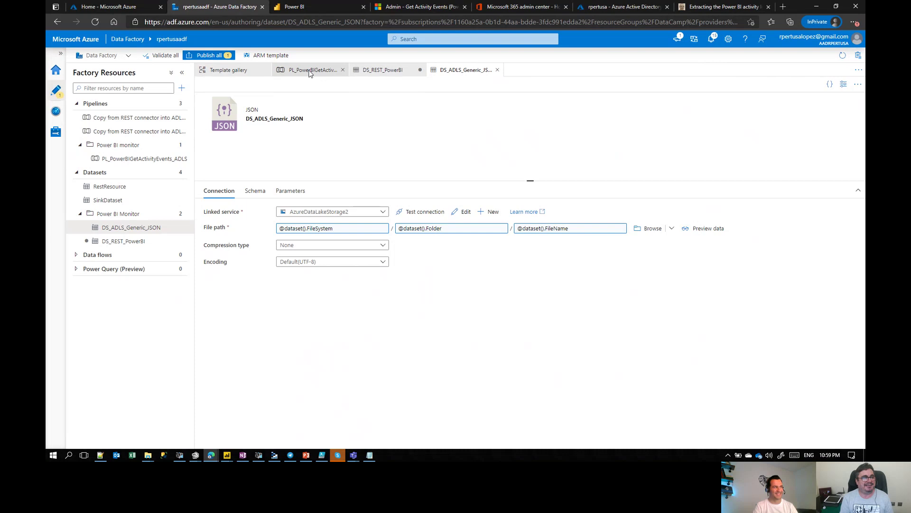
click(451, 69)
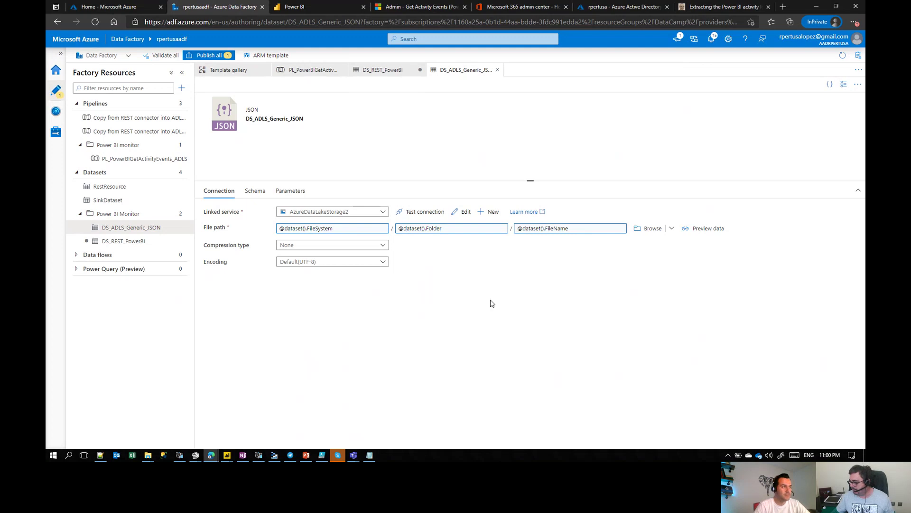
click(278, 449)
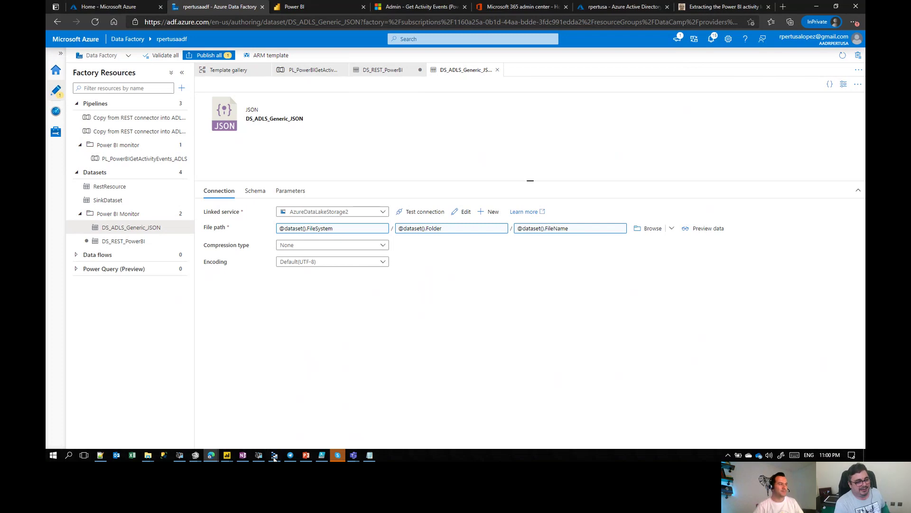
click(309, 71)
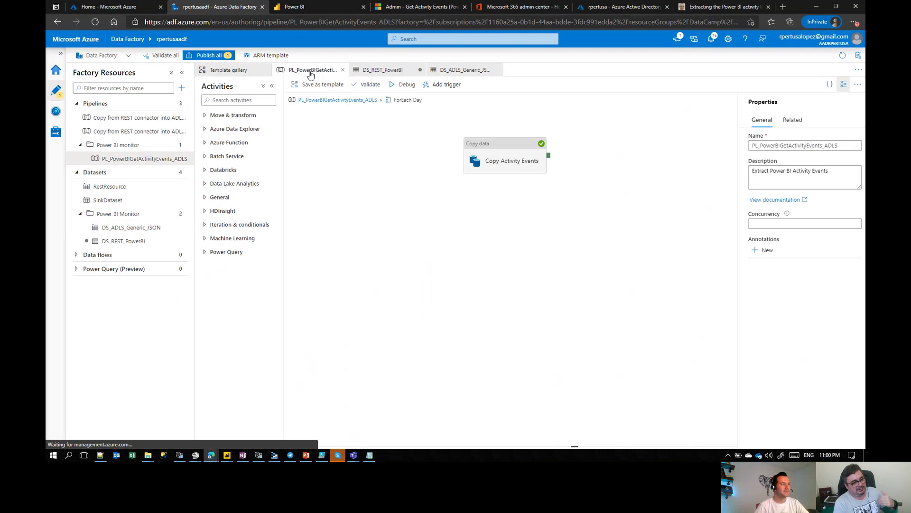
click(539, 142)
click(580, 120)
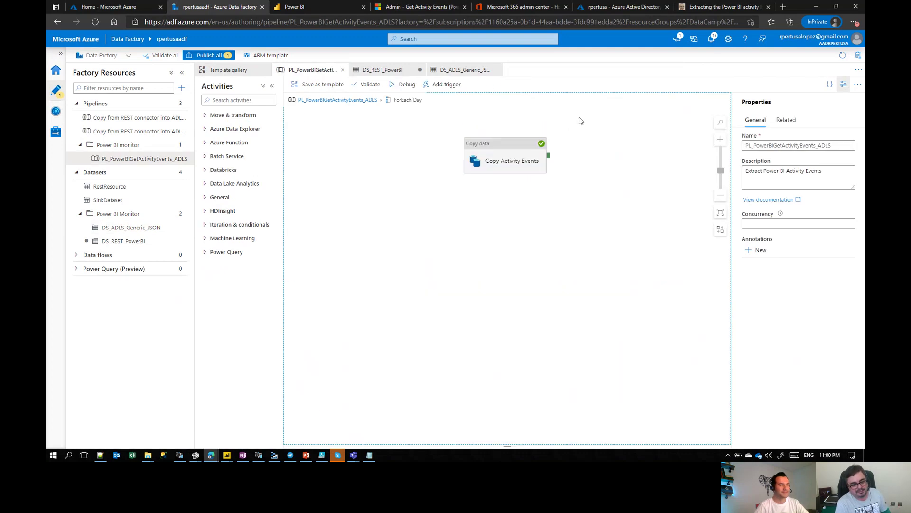
click(542, 148)
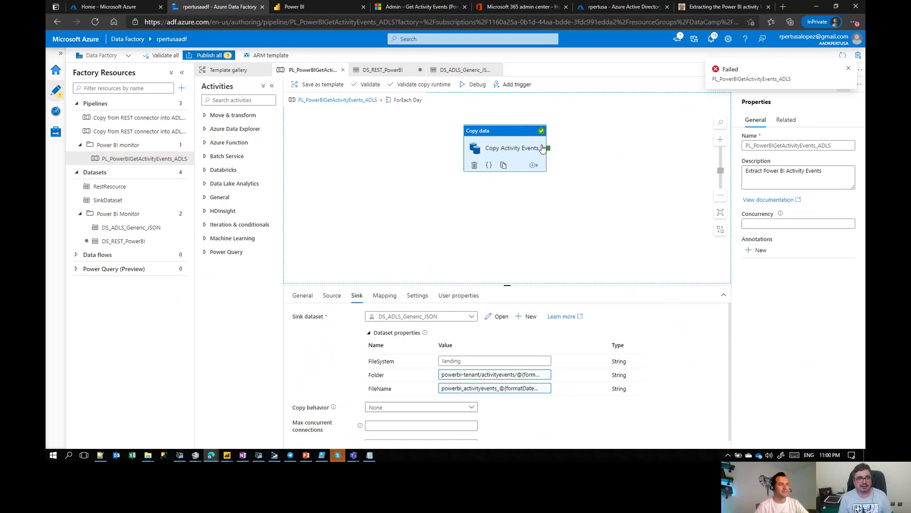
click(573, 149)
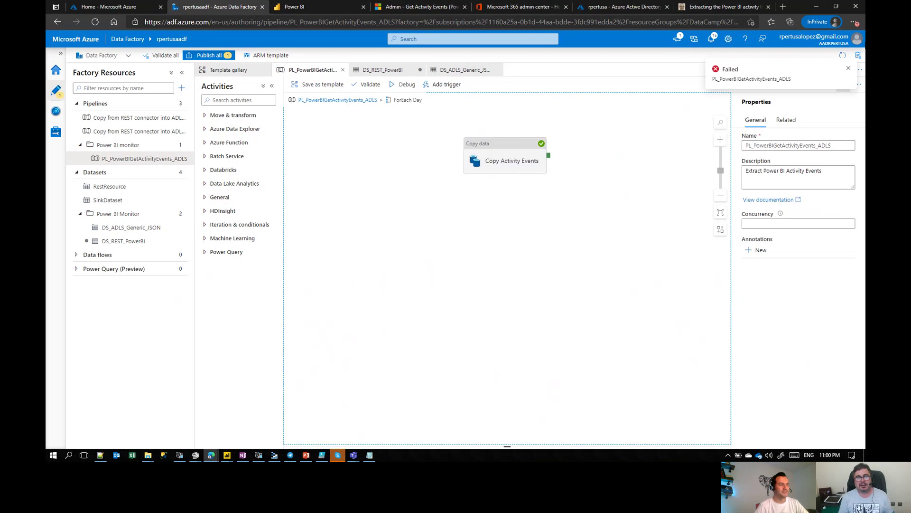
Dismiss the pipeline run notification and show the inner activities of ForEach Day.
click(849, 67)
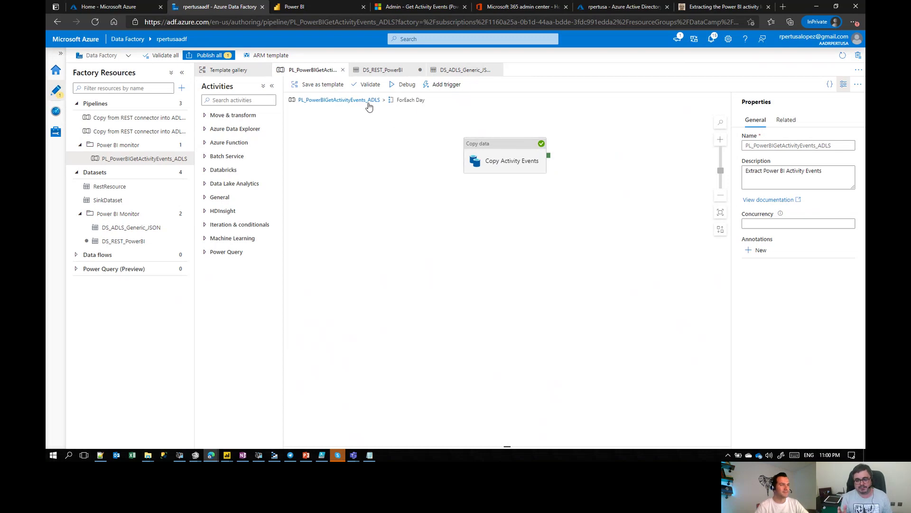
click(393, 102)
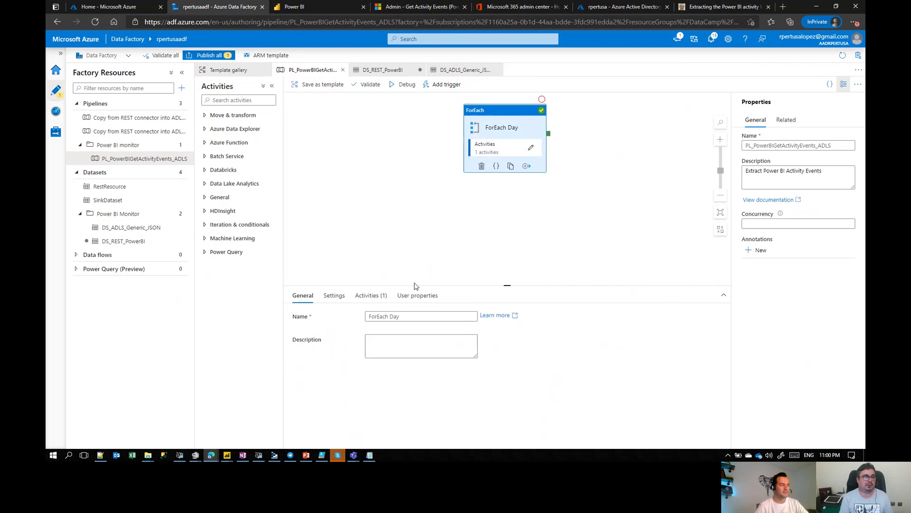
click(367, 296)
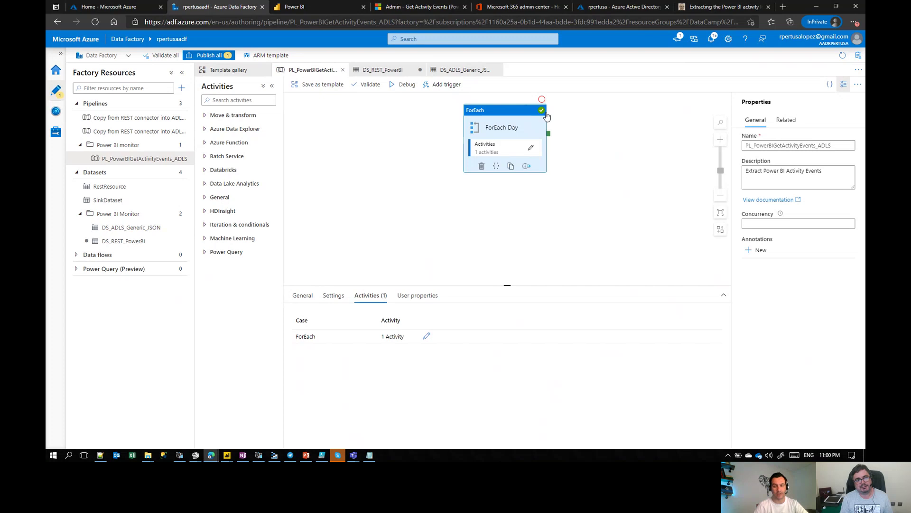
Switch to Azure Storage Explorer and browse the landing container down to powerbi-tenant/activityevents/2021/03.
click(274, 456)
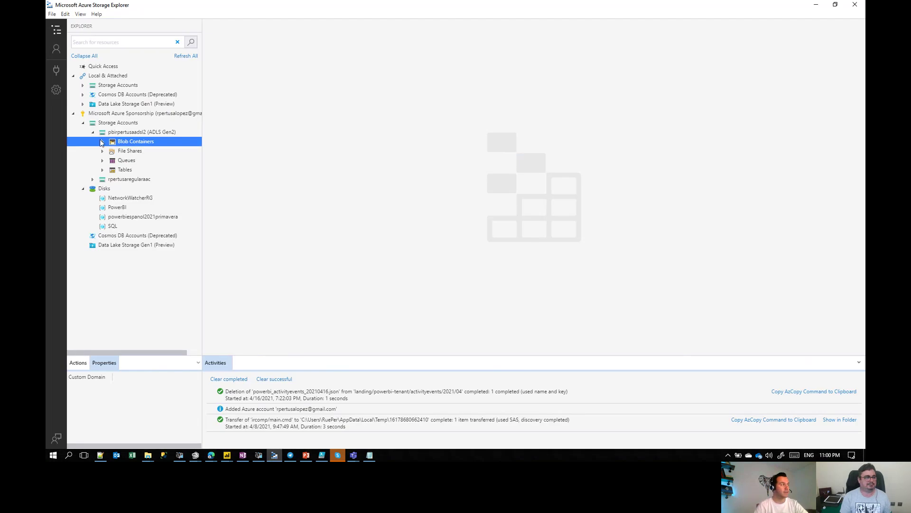
double_click(138, 141)
double_click(137, 151)
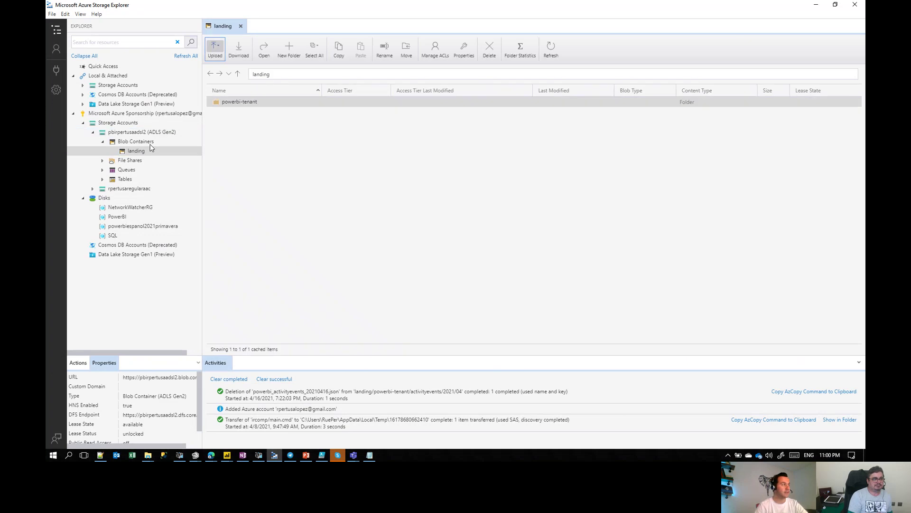
double_click(248, 105)
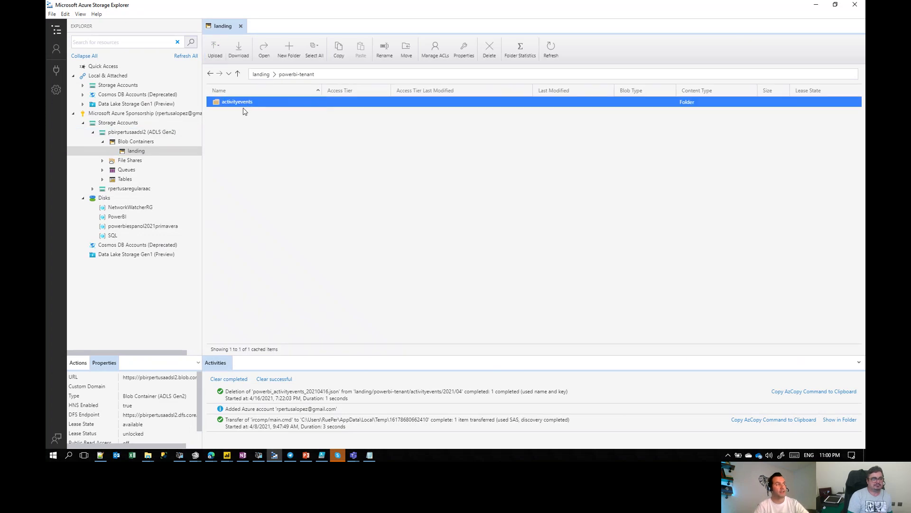
double_click(246, 104)
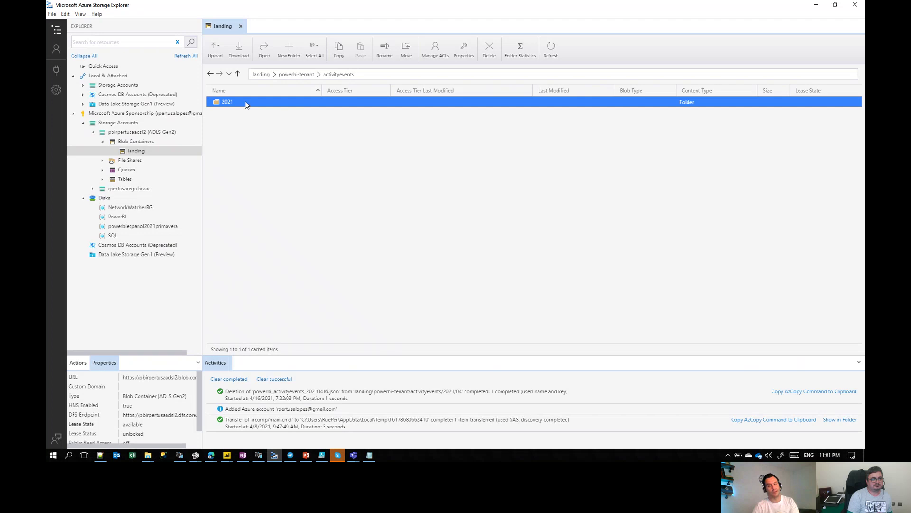
double_click(235, 103)
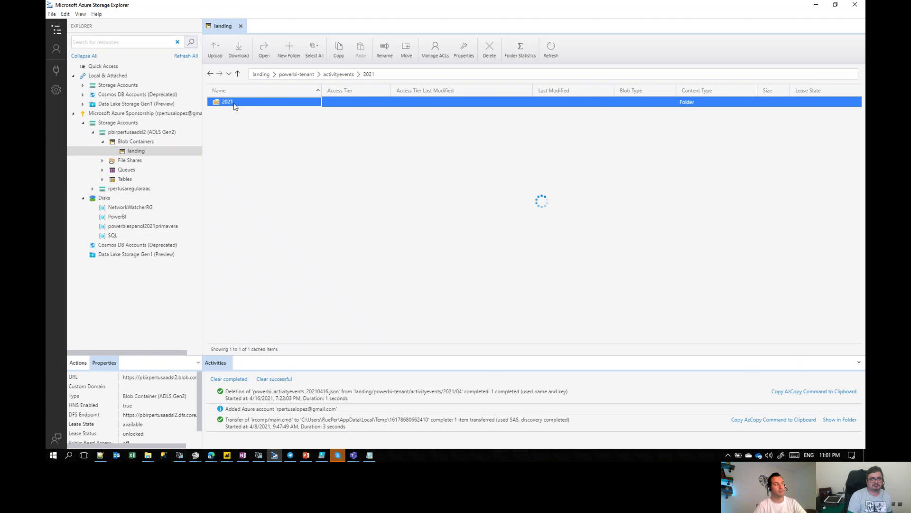
double_click(236, 105)
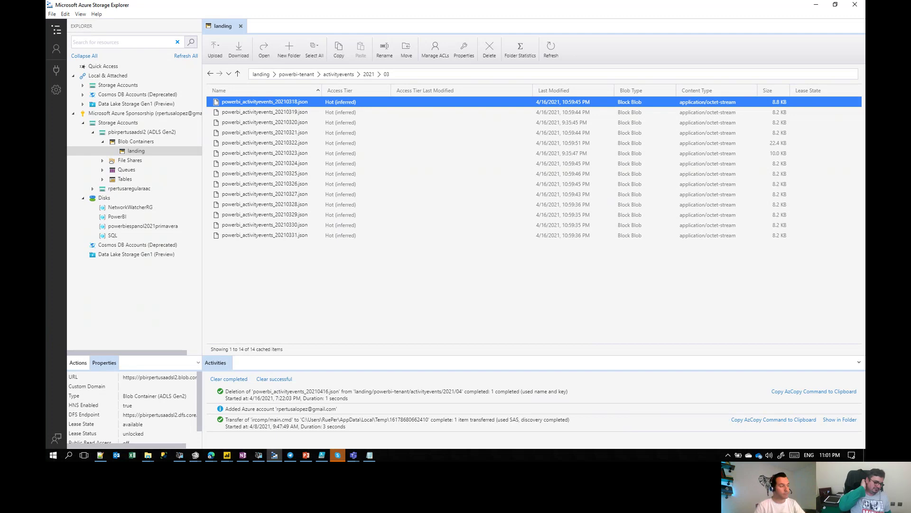
Switch to Power BI Desktop and start a new data connection with the Azure Data Lake Storage Gen2 connector, found by searching for lake.
click(226, 456)
click(226, 456)
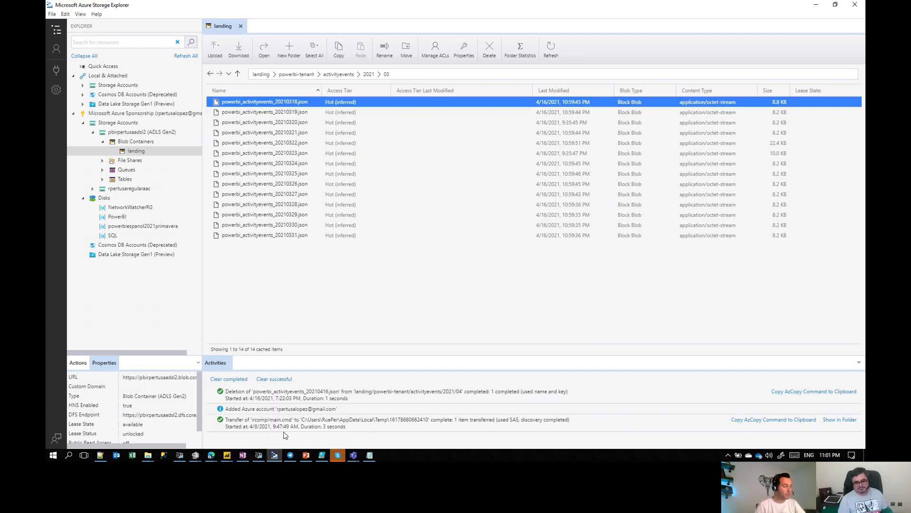
click(226, 455)
click(319, 417)
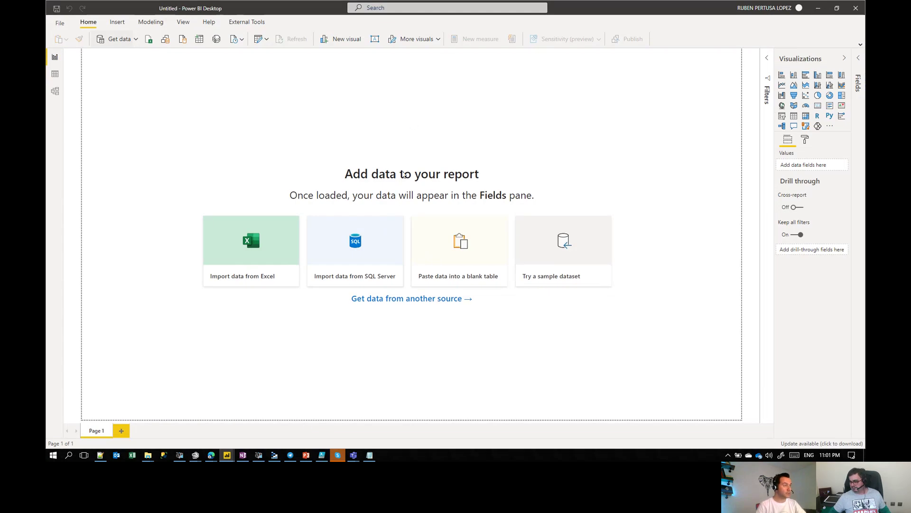
click(117, 41)
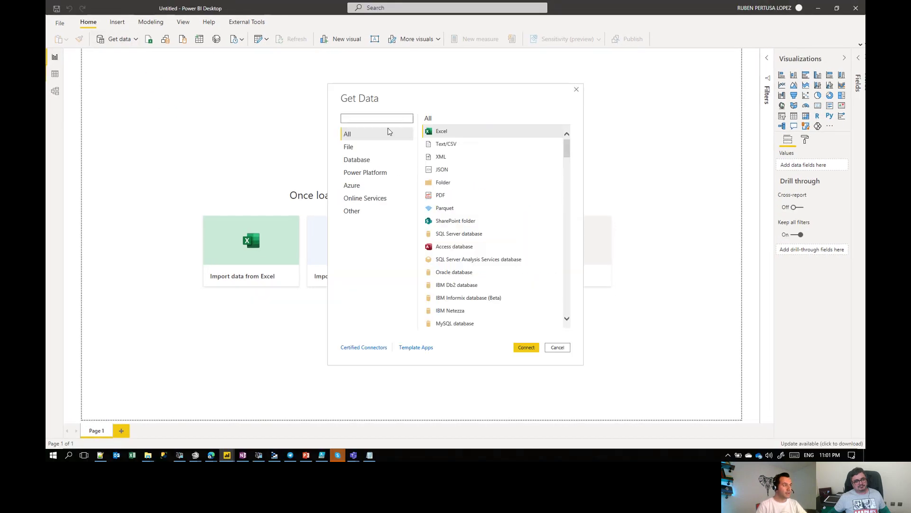
text(lake)
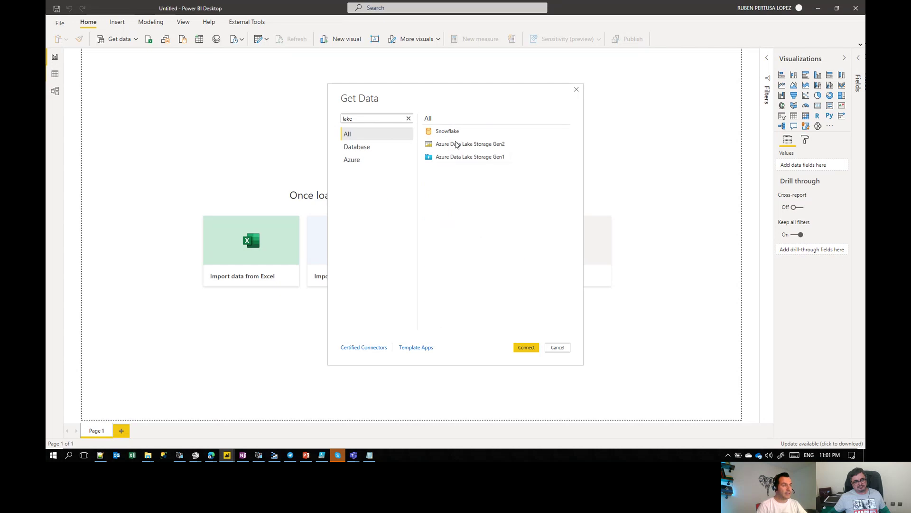
click(455, 145)
click(527, 347)
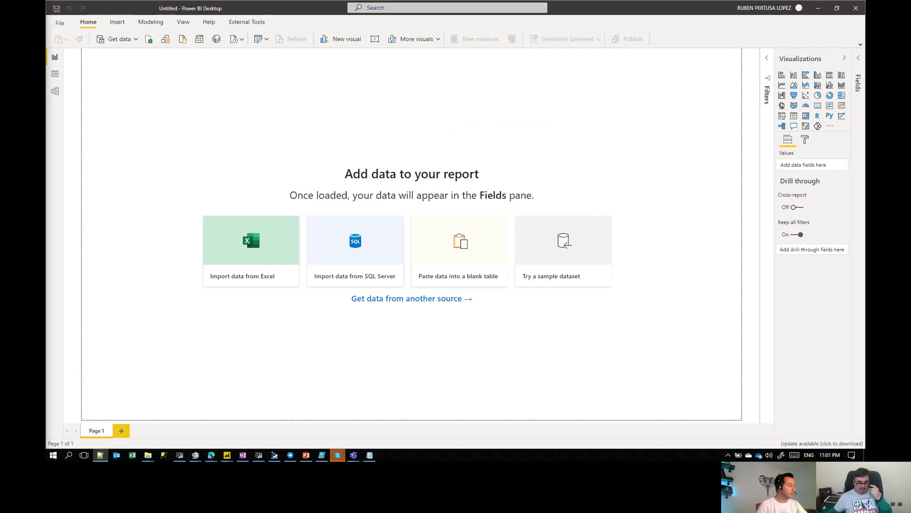
Connect in File System View to the storage account's dfs URL ending in landing/powerbi-tenant/activityevents/ and open the file list in Power Query for transformation.
key(ctrl+v)
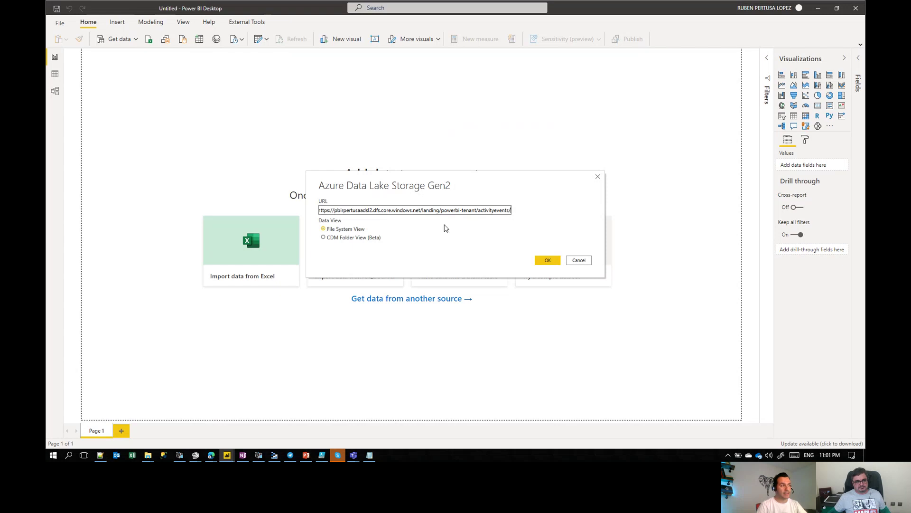
drag(423, 210, 512, 211)
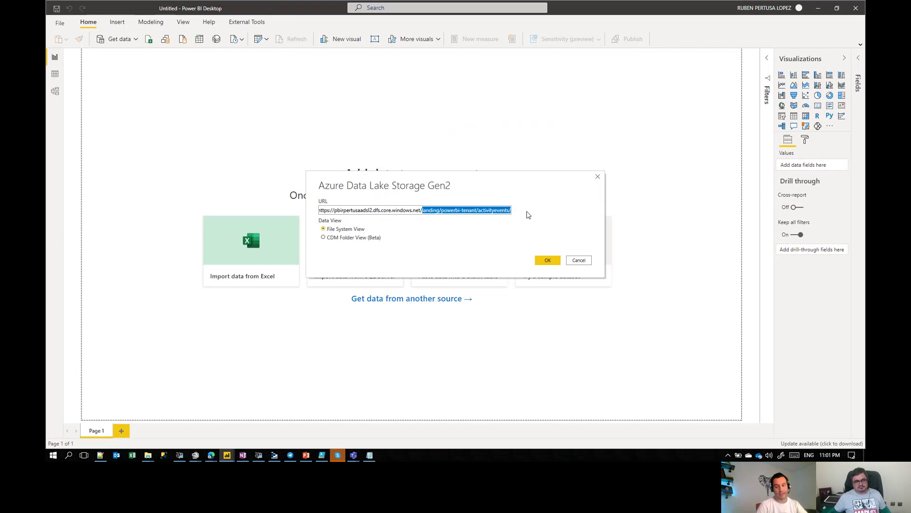
click(505, 210)
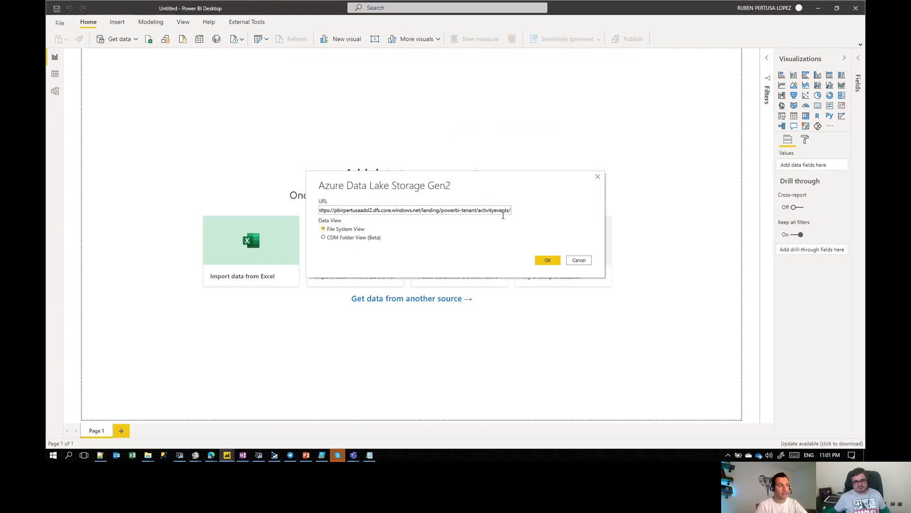
click(547, 263)
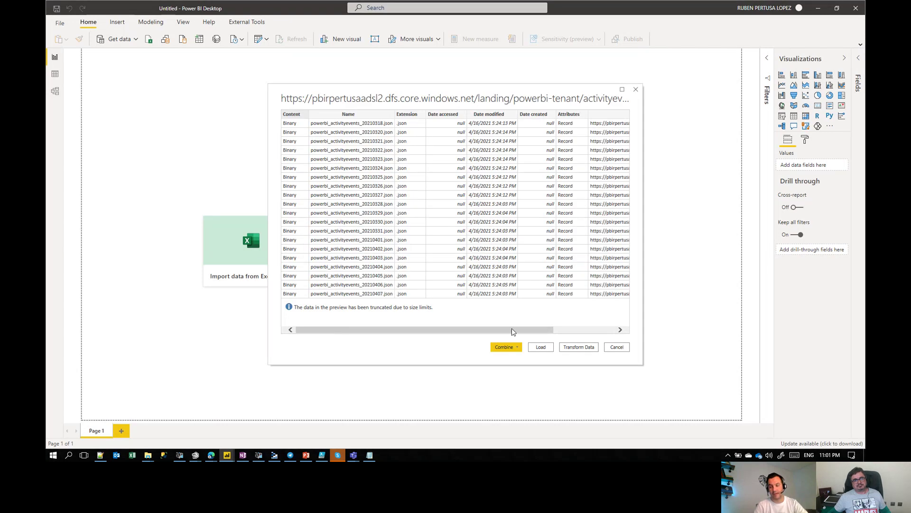
click(583, 350)
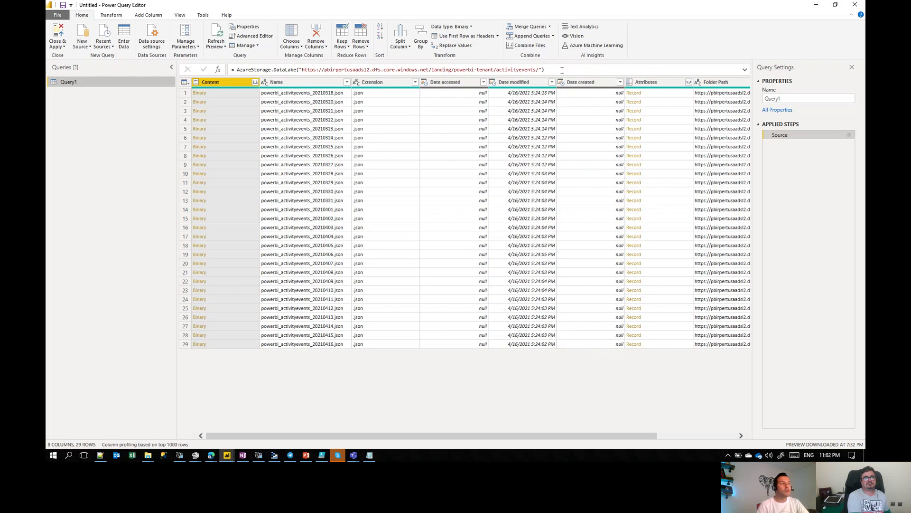
Add the options record [HierarchicalNavigation = true] as second argument of the AzureStorage.DataLake source formula.
click(298, 69)
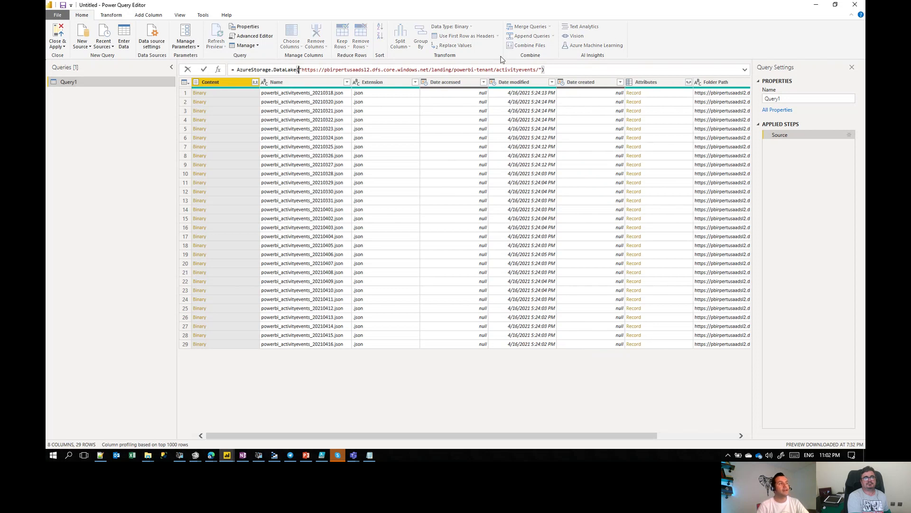
text(,)
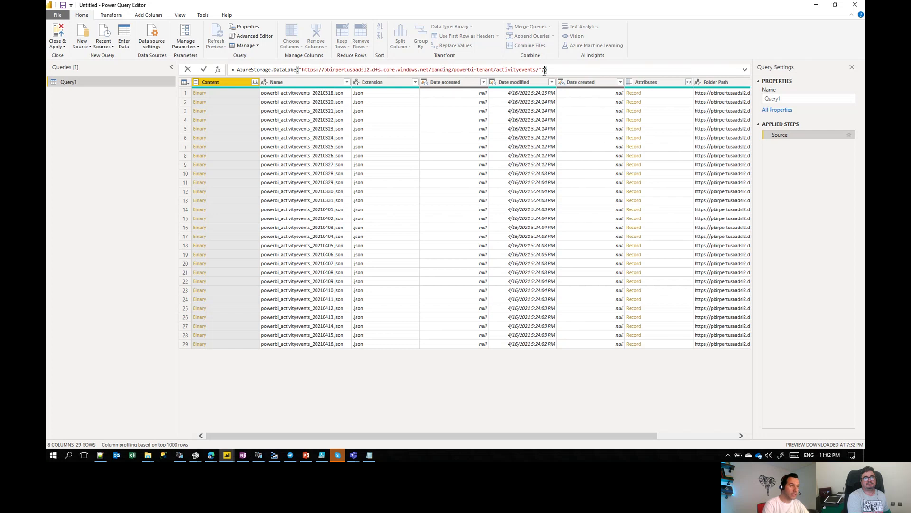
text([)
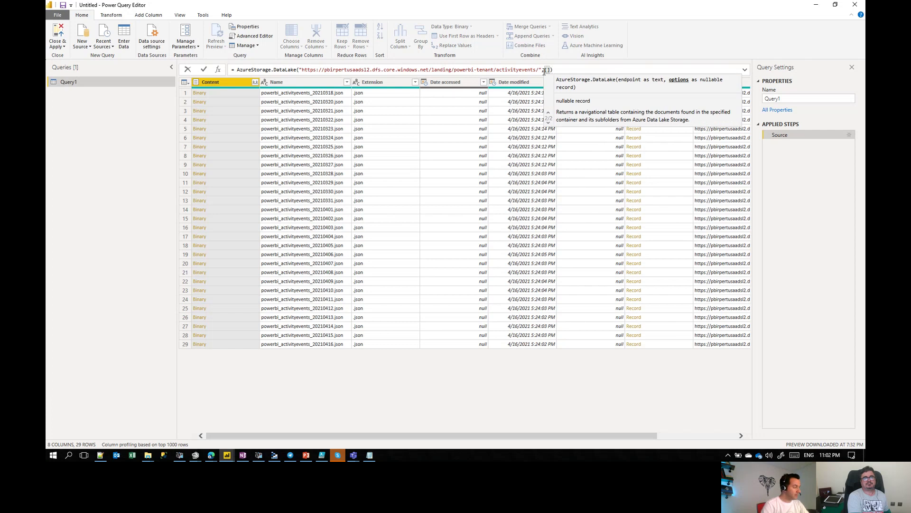
key(Return)
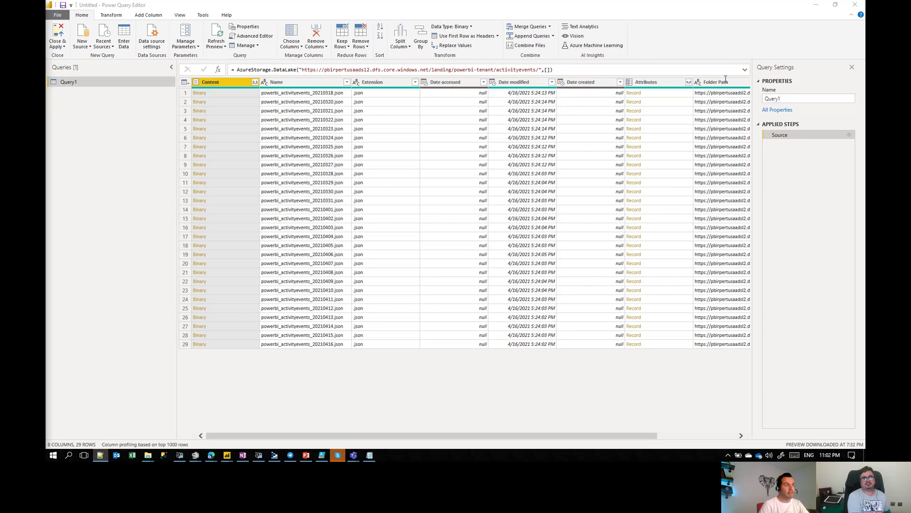
click(545, 70)
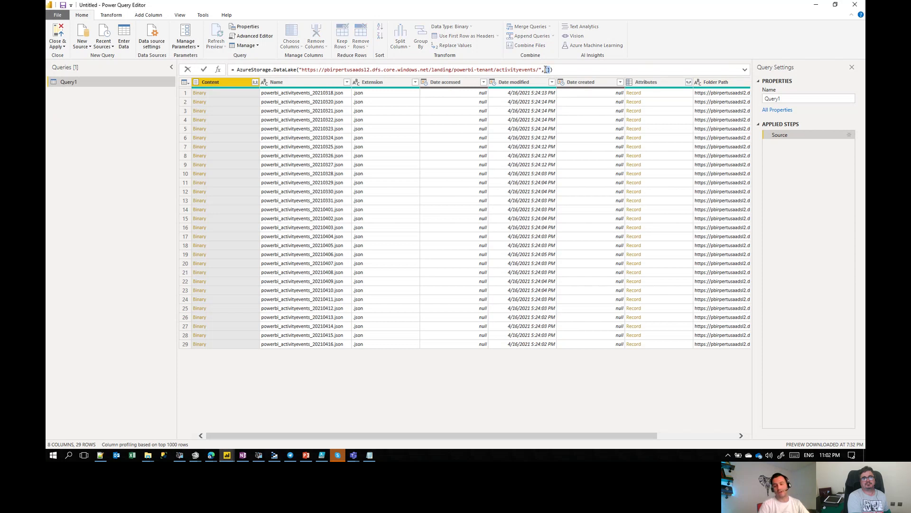
text(HierarchicalNavigation = true)
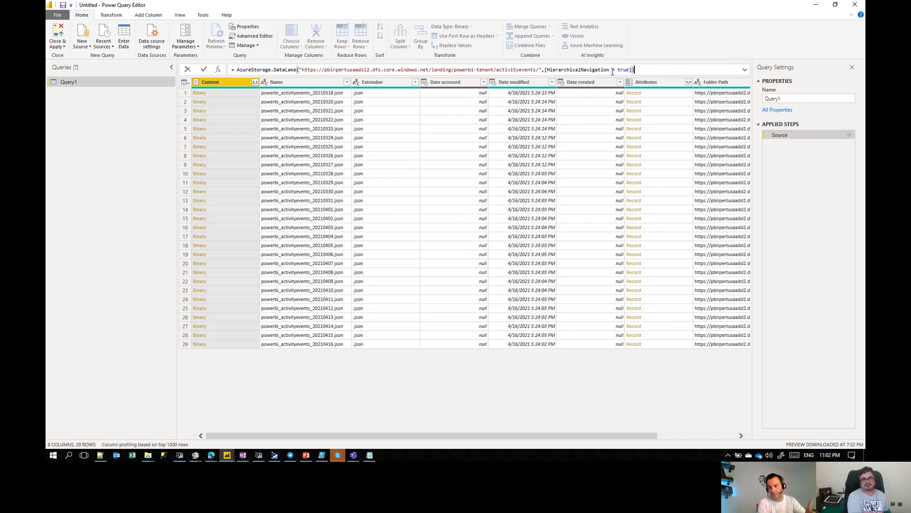
key(Return)
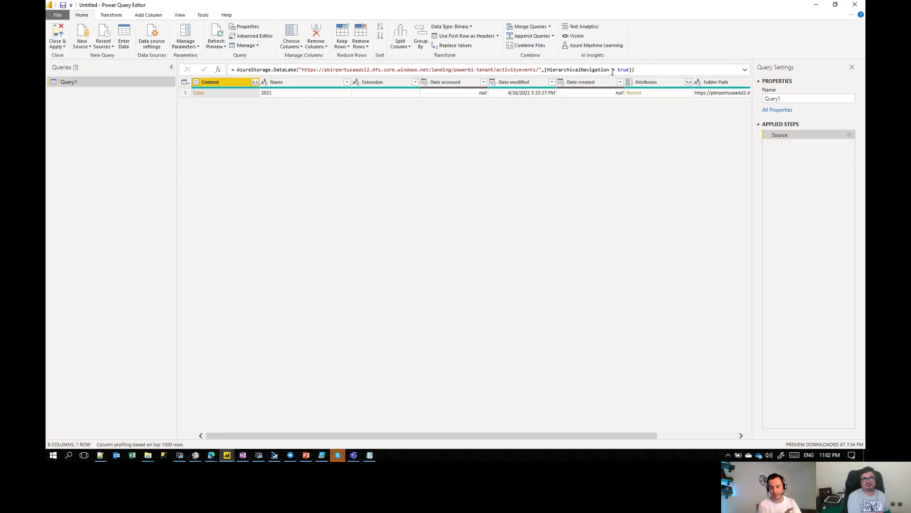
Navigate into the 2021 folder and its 04 subfolder, and combine the JSON files found there.
click(200, 94)
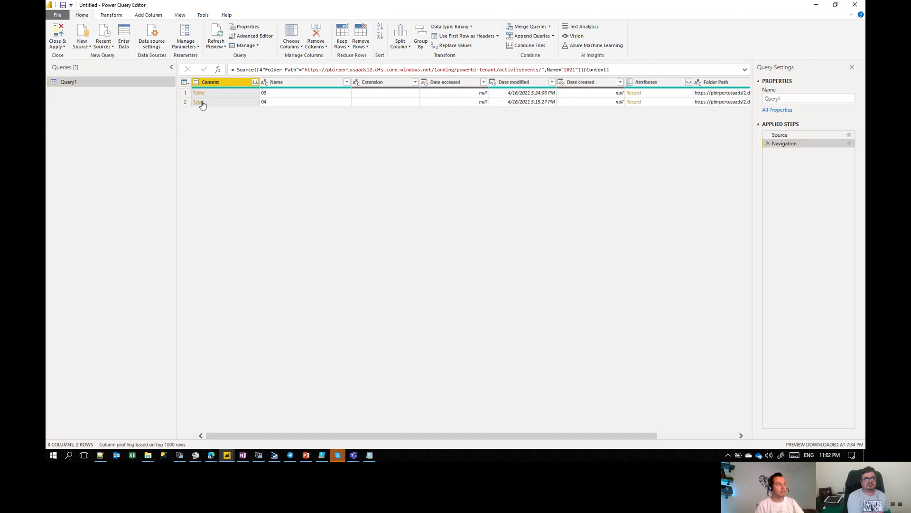
click(200, 102)
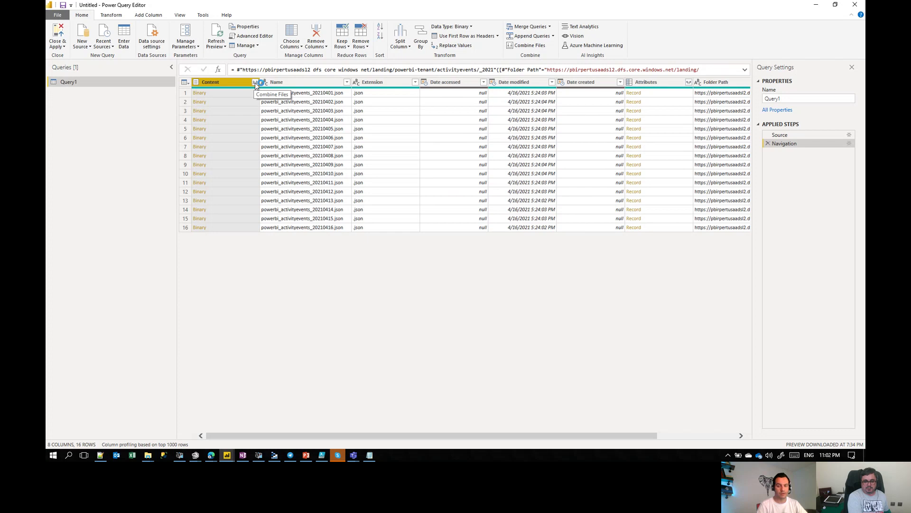
click(255, 83)
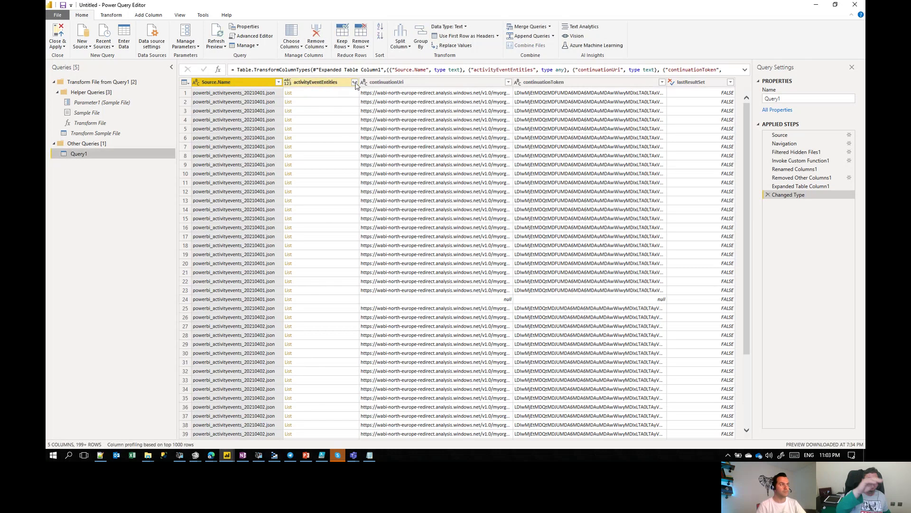
Expand the activityEventEntities lists to new rows, and expand the records into all available columns without the original column name as prefix.
click(354, 83)
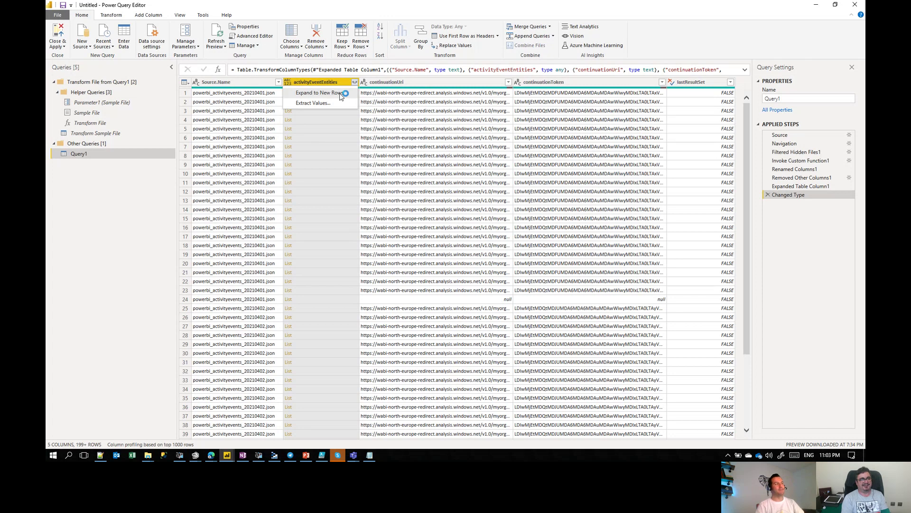
click(335, 92)
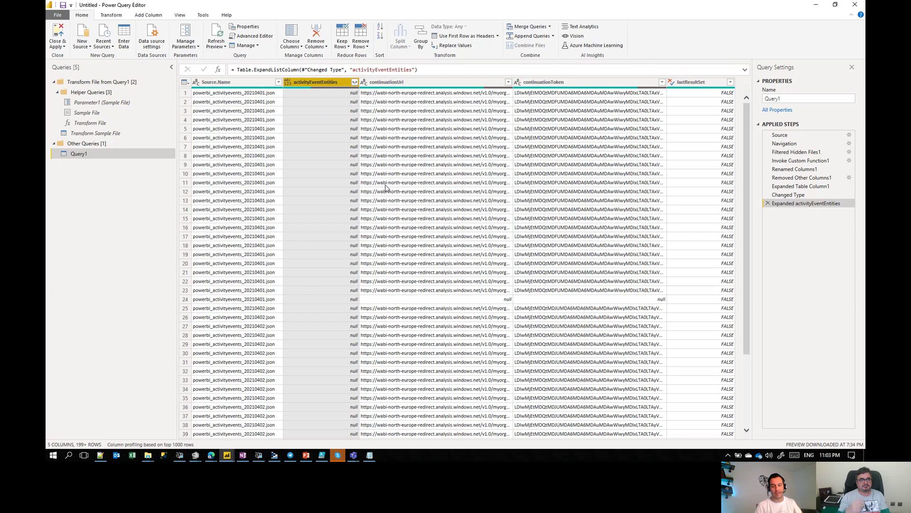
click(355, 82)
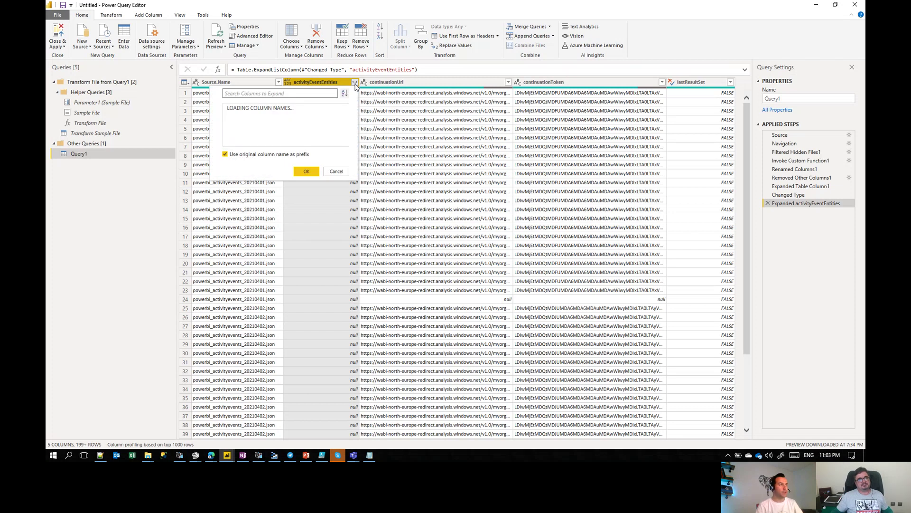
scroll(259, 223, down, 3)
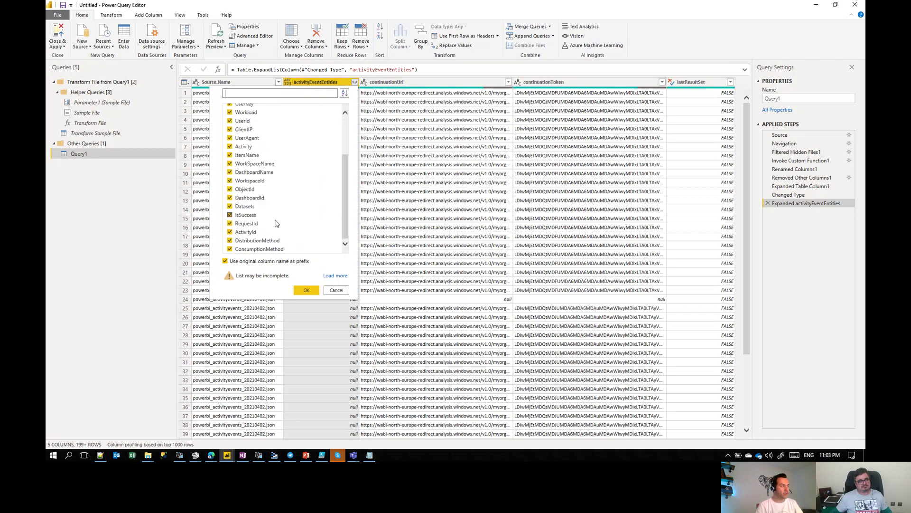
click(335, 275)
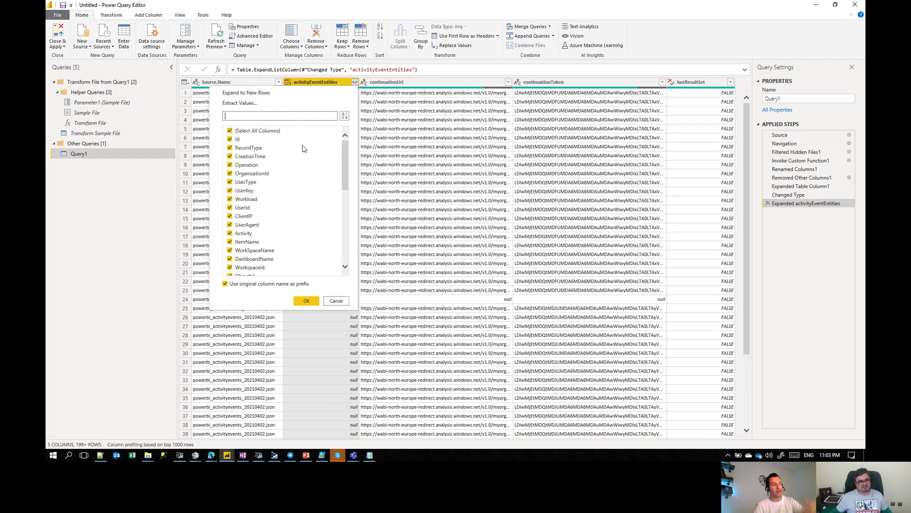
scroll(313, 228, down, 10)
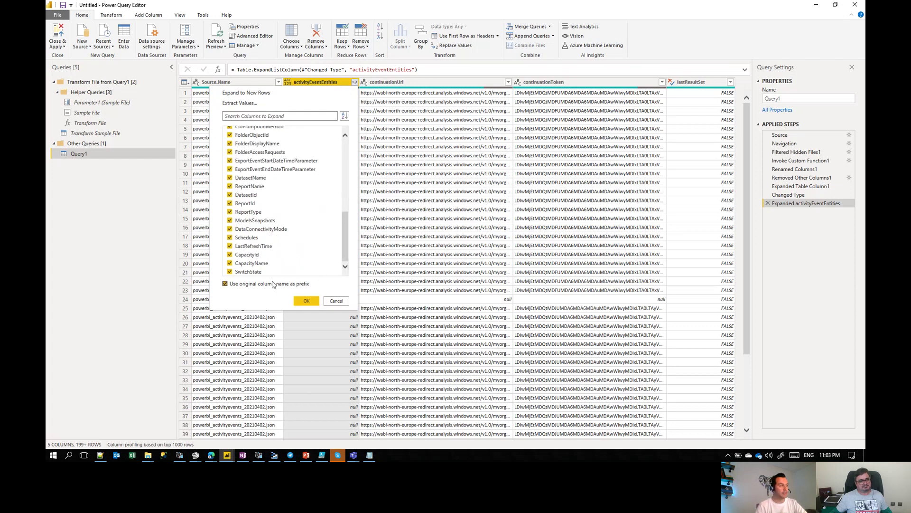
click(225, 284)
click(307, 301)
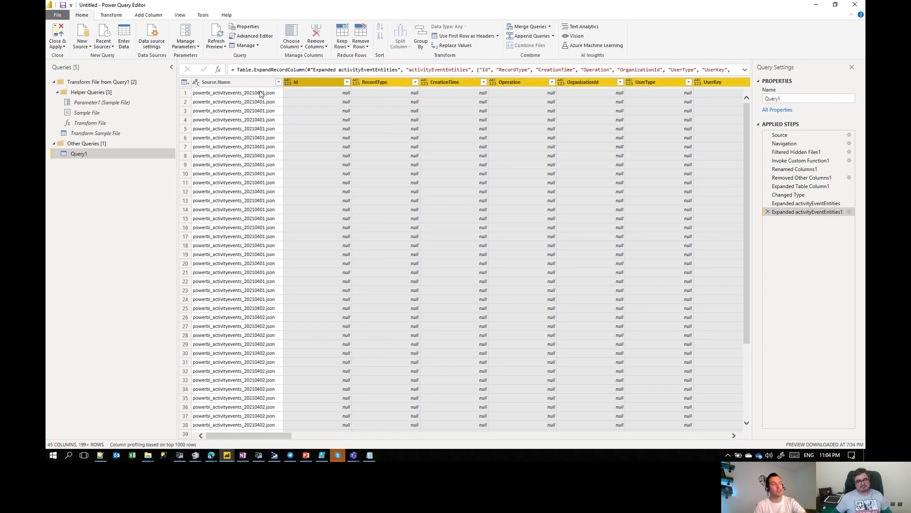
Filter the null values out of the Id column and view the distinct values of the Operation column.
click(347, 82)
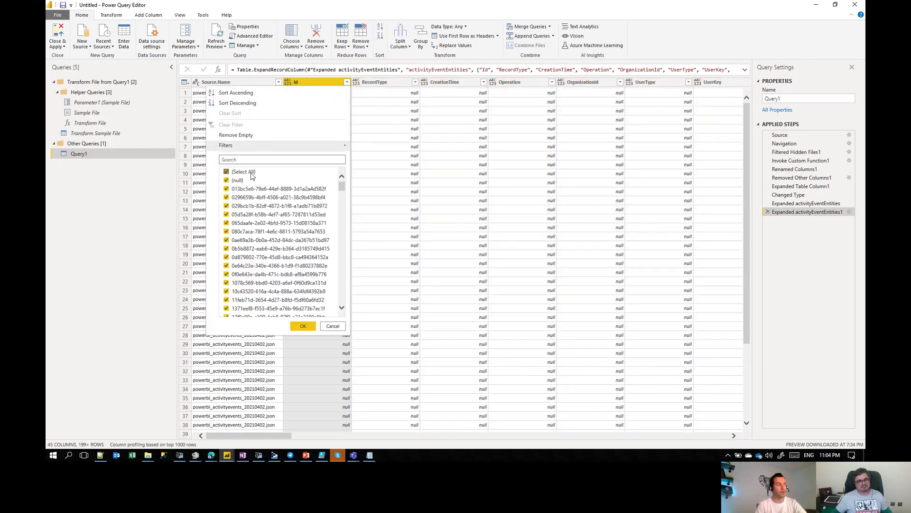
click(238, 180)
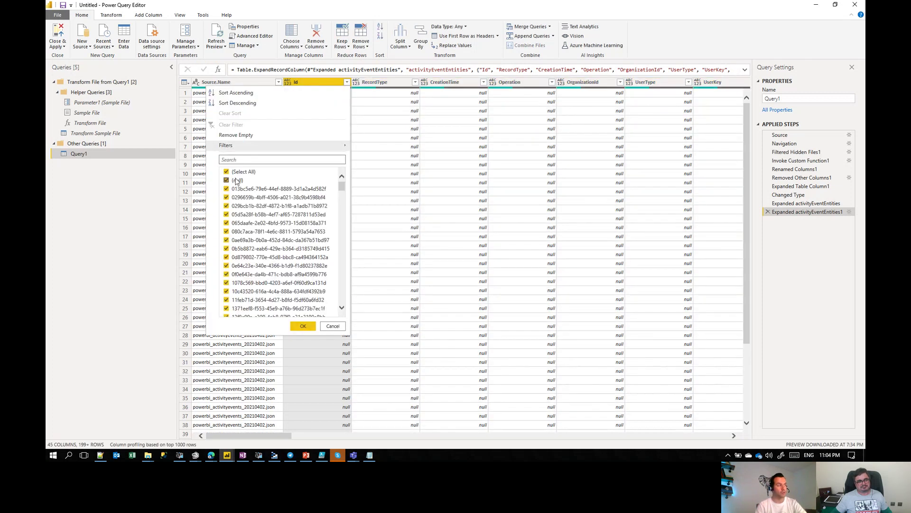
click(313, 326)
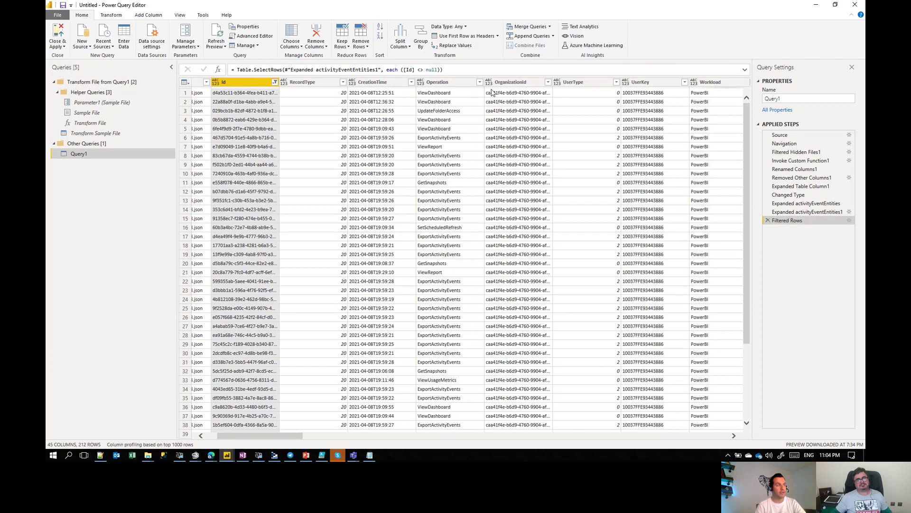
click(480, 82)
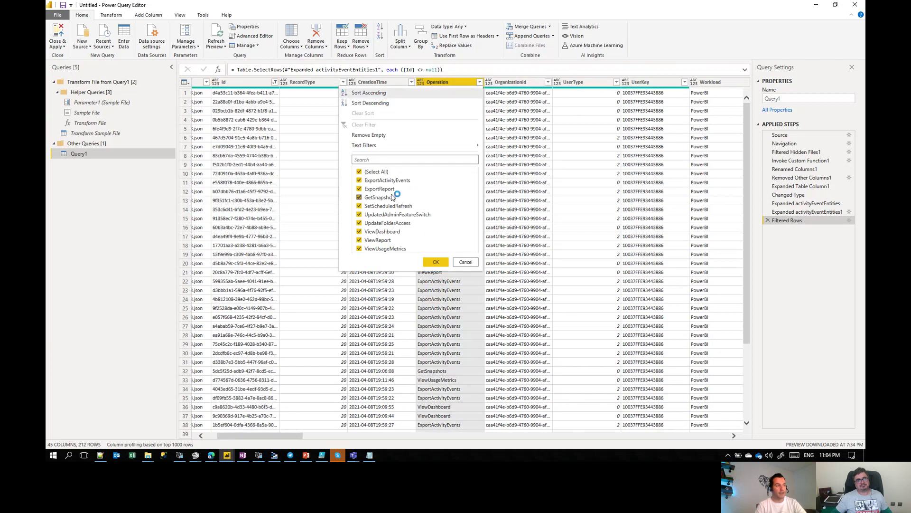
click(467, 262)
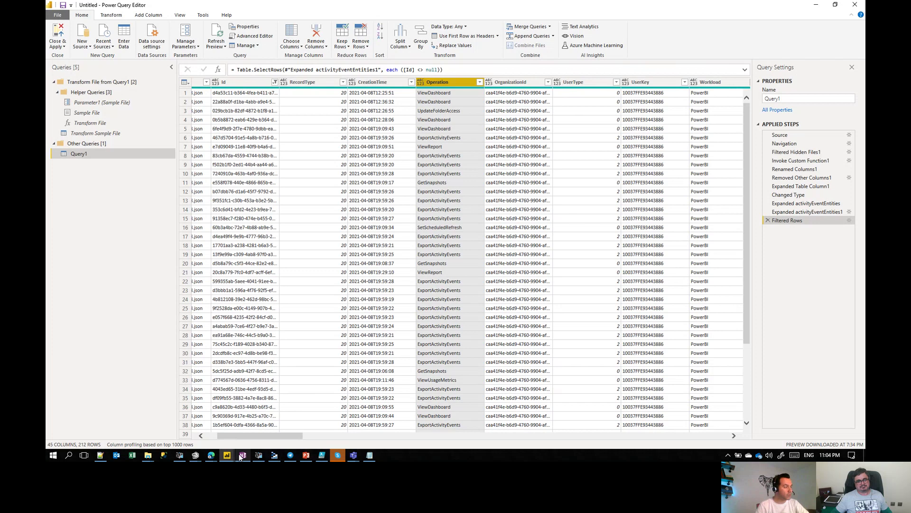
Switch to the ConsumirADLS report in Power BI Desktop and open Page 1.
mouse_move(229, 457)
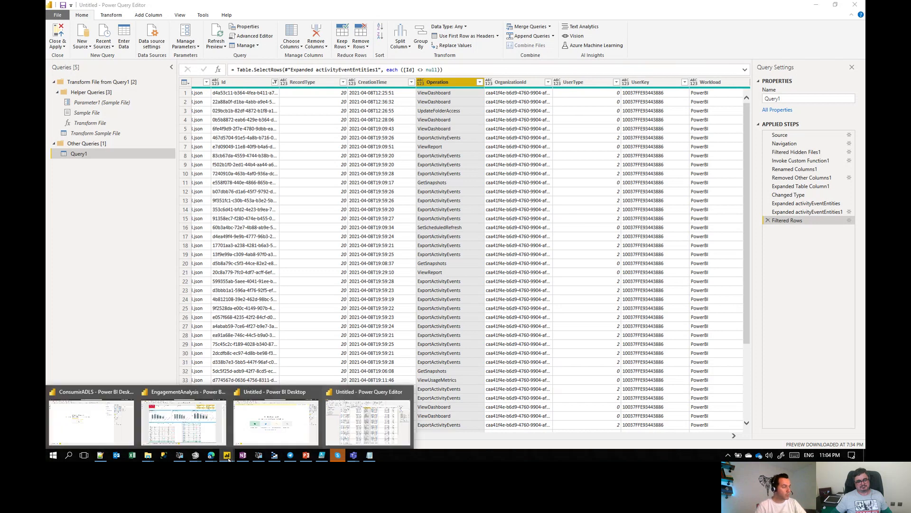
key(alt+Tab)
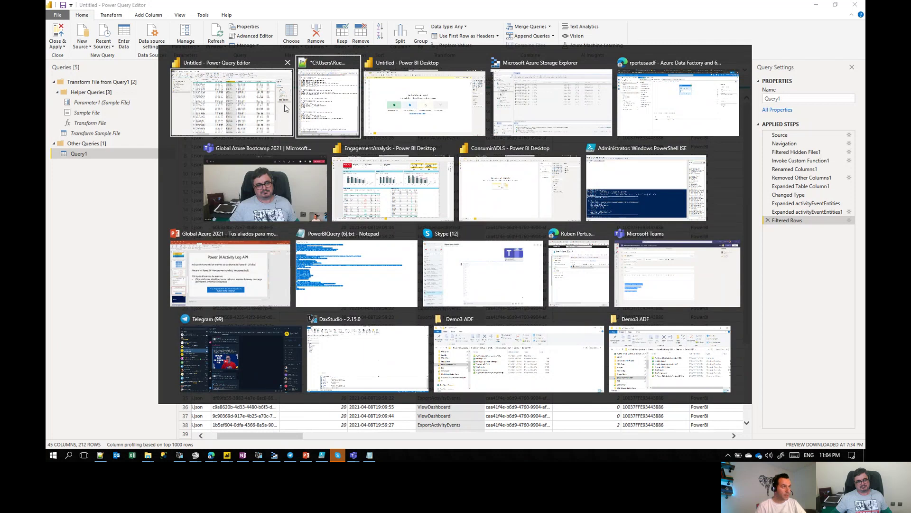
key(Tab)
key(Tab)
key(Tab)
key(Tab)
key(Tab)
key(Tab)
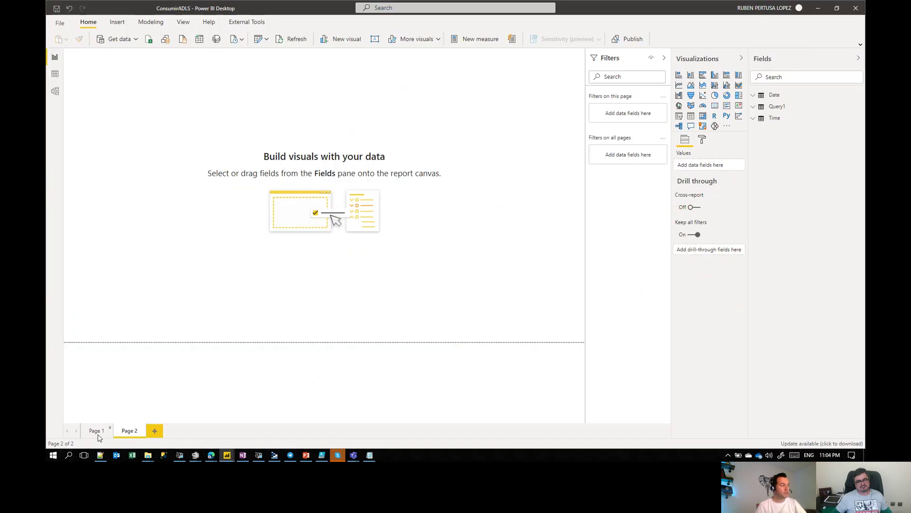
click(97, 433)
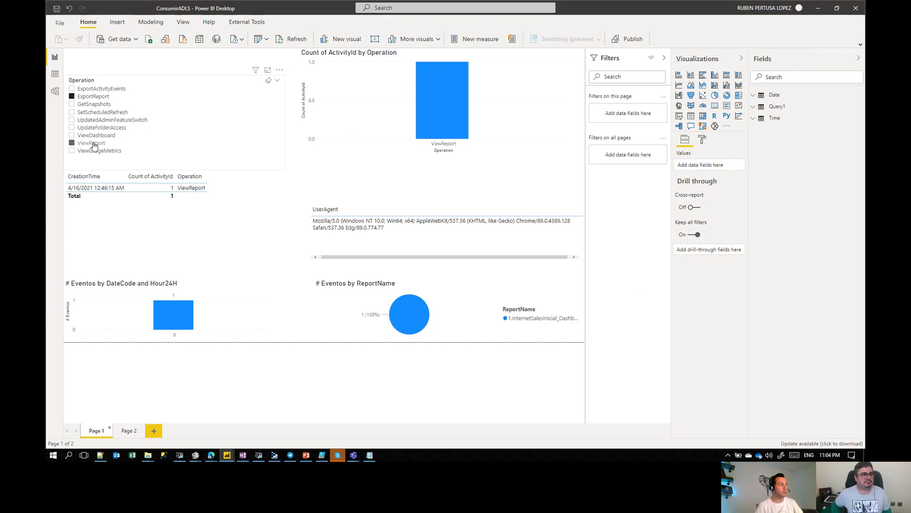
Clear the Operation slicer selection and enlarge the CreationTime activity table so its columns and more rows fit.
click(97, 97)
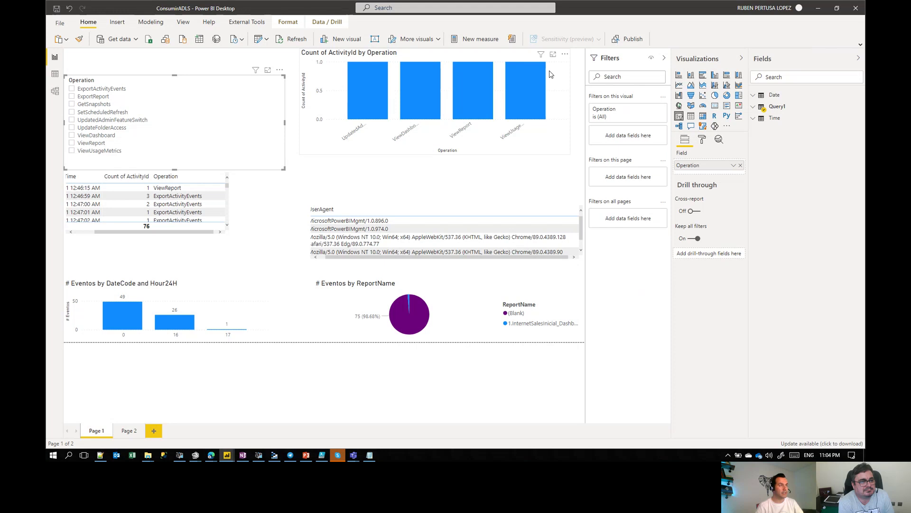
click(445, 65)
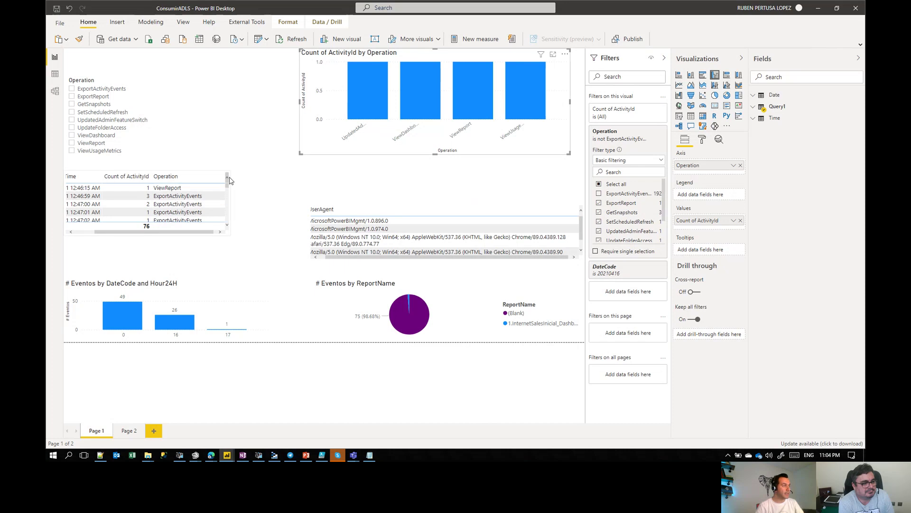
click(231, 235)
drag(228, 234, 257, 285)
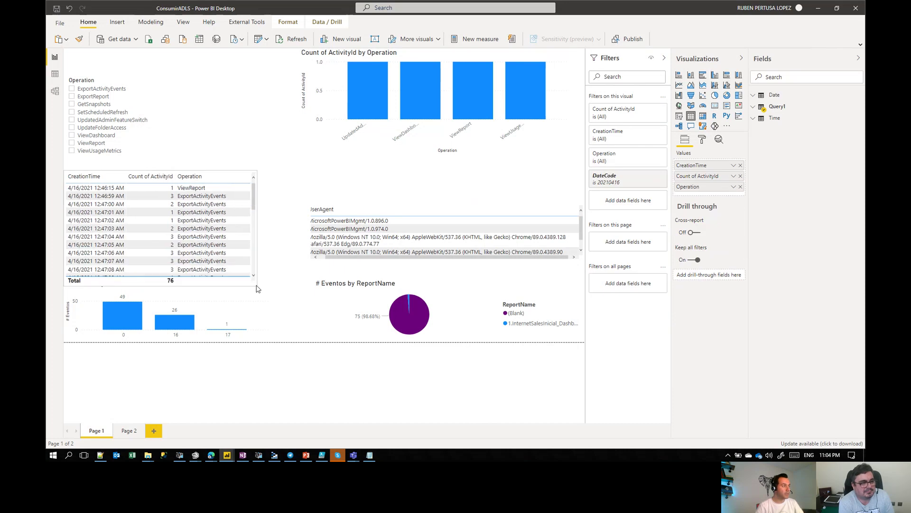
Show the ViewReport and ExportReport events of 20210415, with the # Eventos chart drilled up to the DateCode level.
click(98, 143)
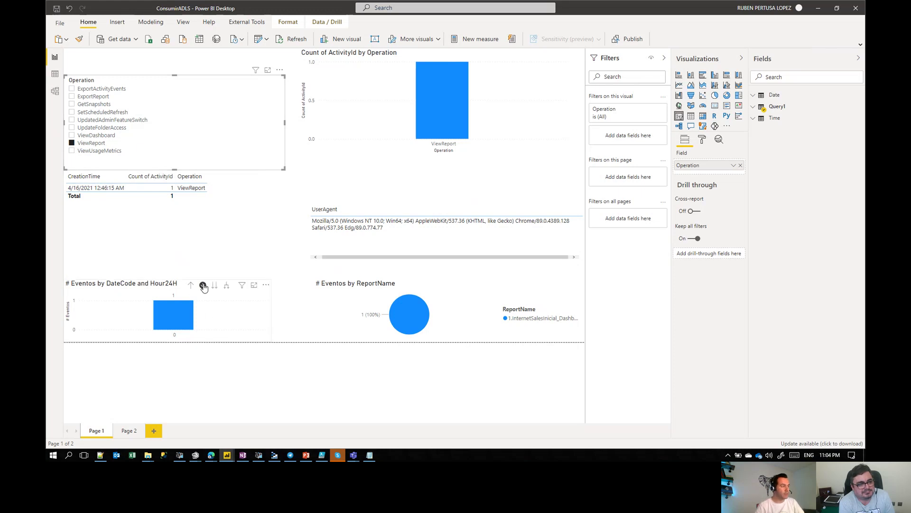
click(198, 296)
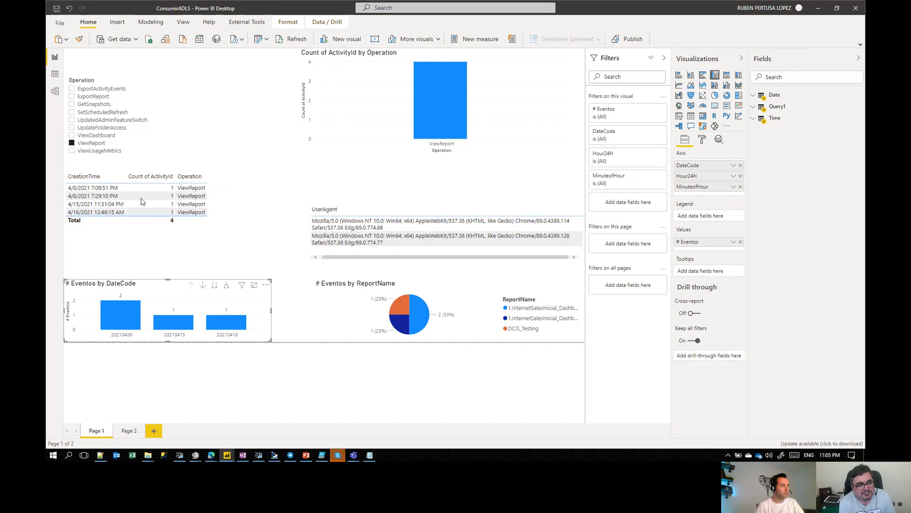
click(240, 202)
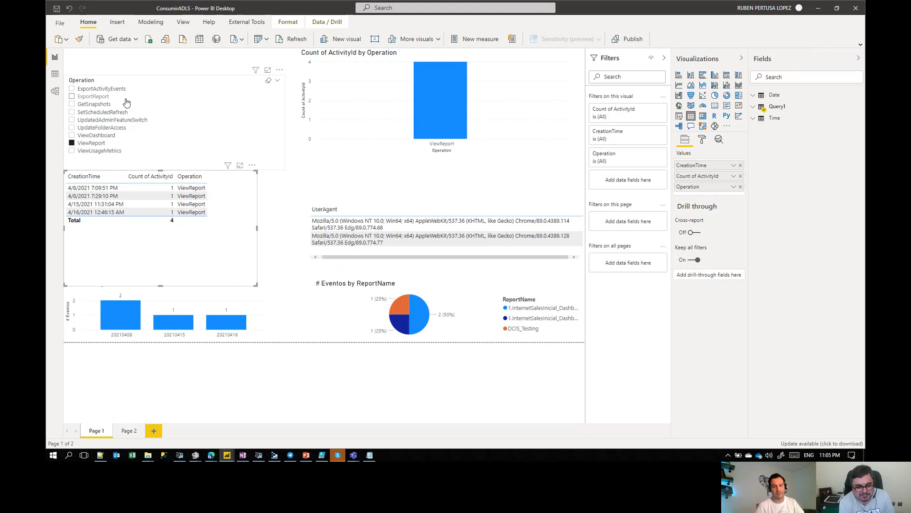
click(186, 321)
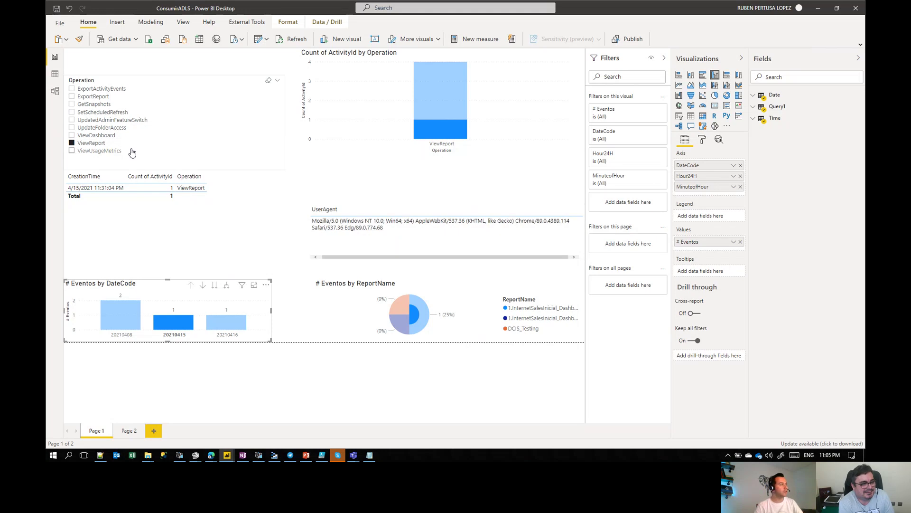
ctrl+click(105, 98)
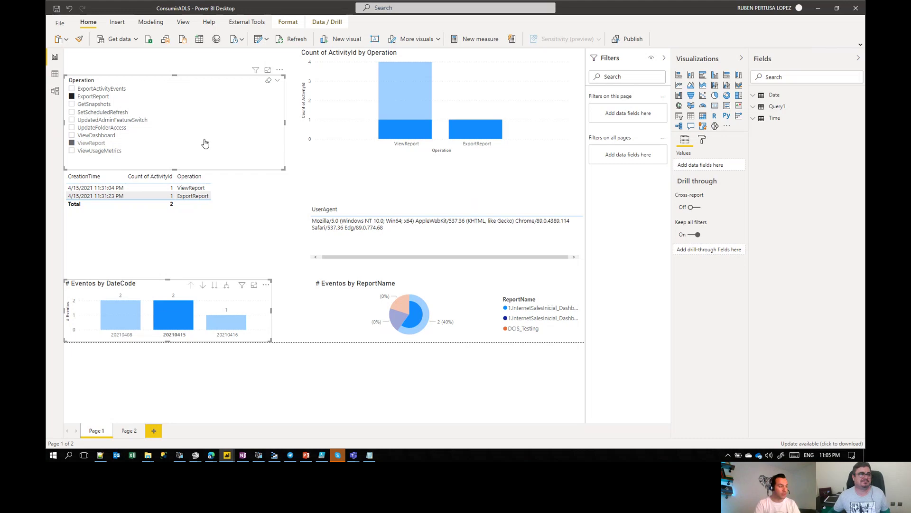
Switch to the EngagementAnalysis report to view its Weekly Performance page.
mouse_move(227, 455)
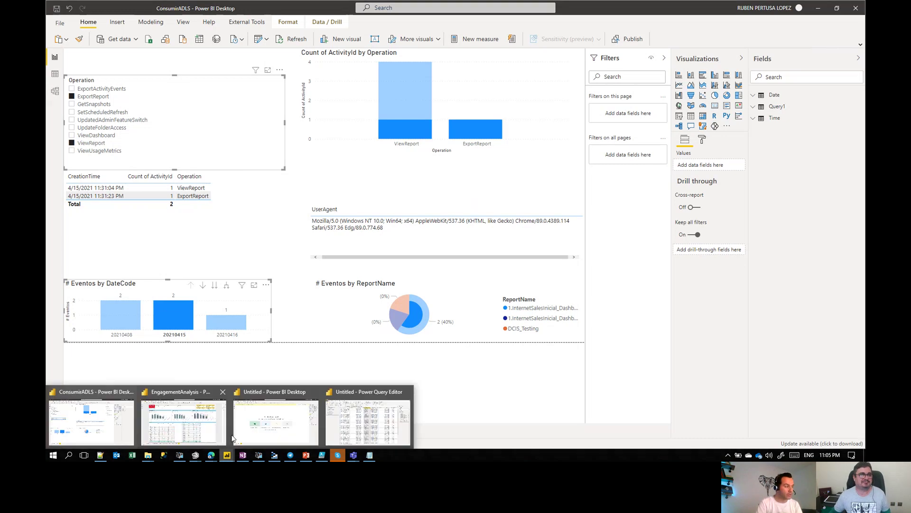
click(205, 429)
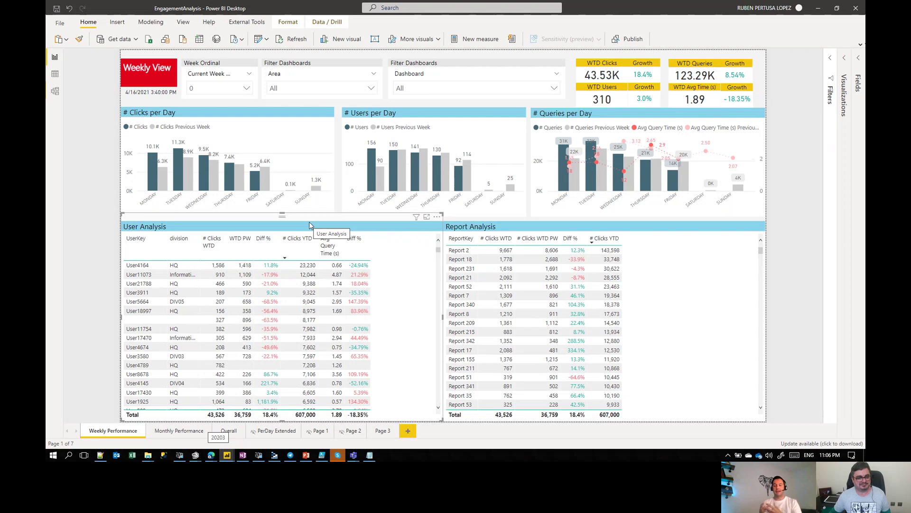